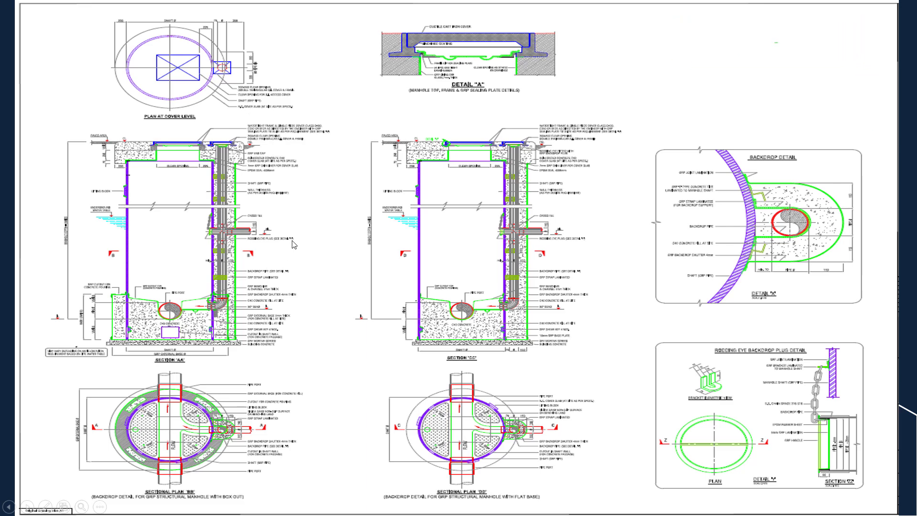
Bring Civil 3D to the front and launch Part Builder from the Create Design panel.
key("super")
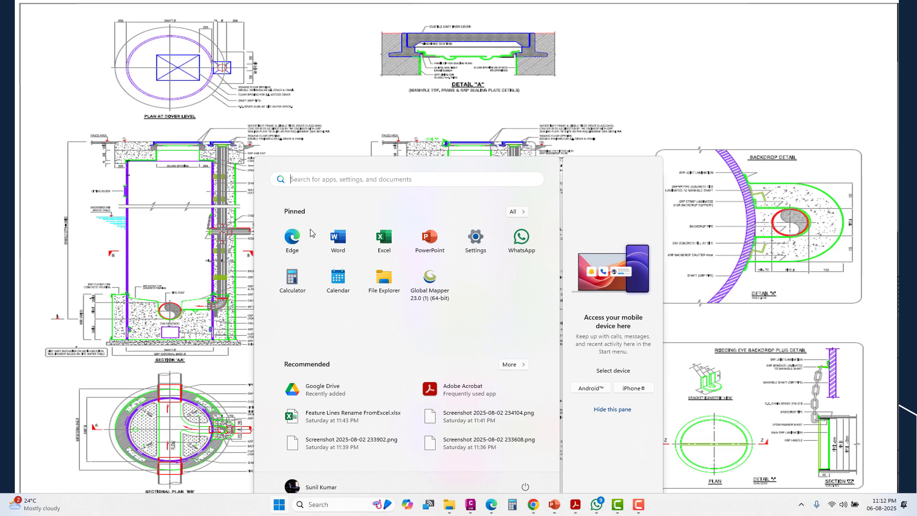
left_click(469, 502)
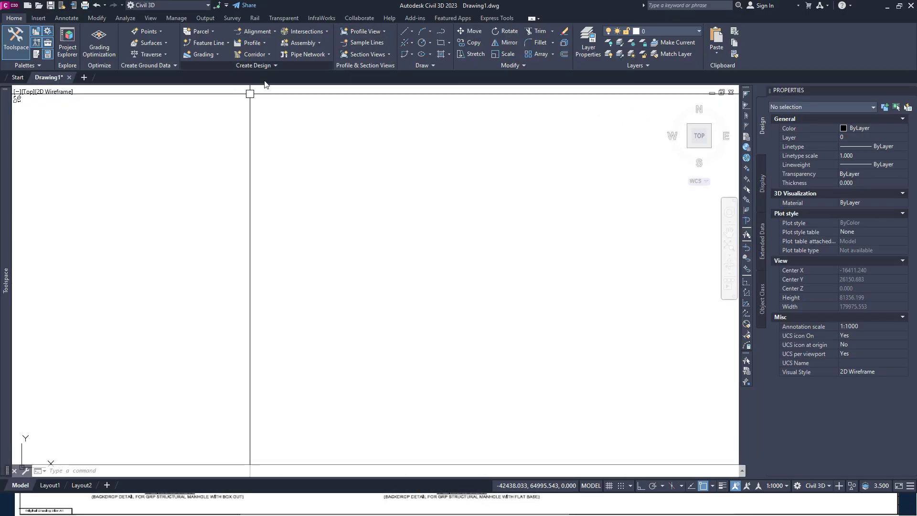
left_click(256, 64)
left_click(314, 112)
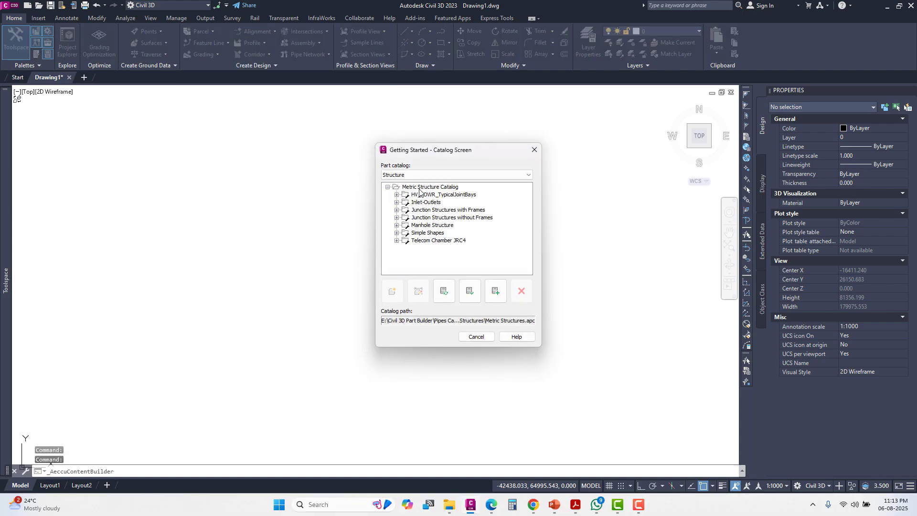
Add a chapter named 'structure with backdrop' to the Metric Structure Catalog.
left_click(419, 189)
left_click(495, 291)
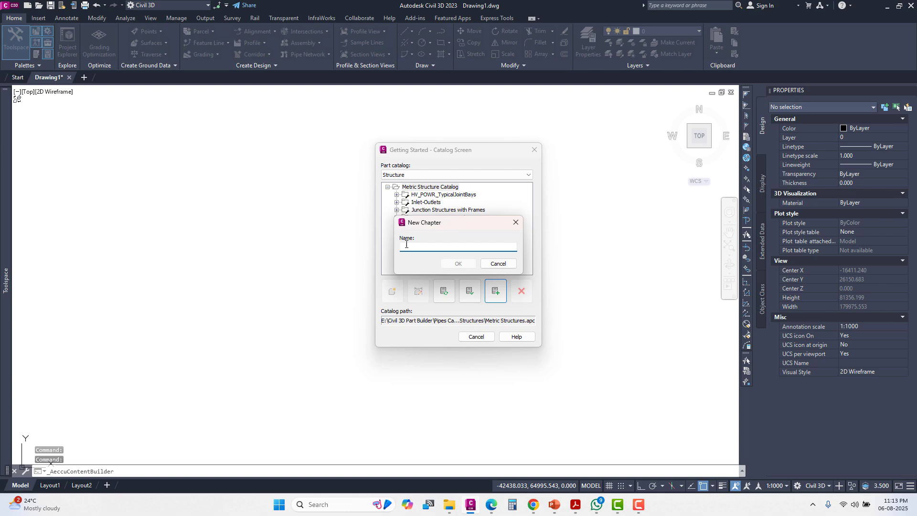
type("t")
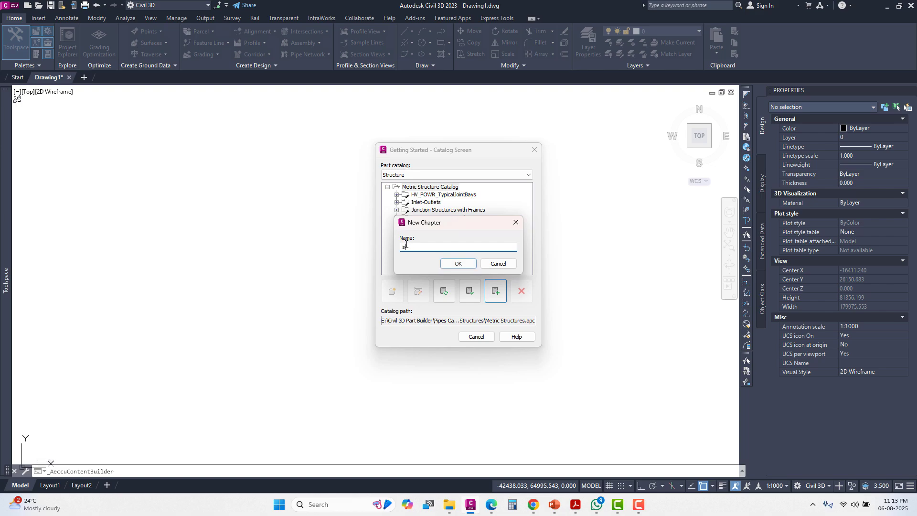
type("tructure with backdrop")
key("Return")
Create the part 'manhole with back drop' in that chapter with a matching description.
left_click(396, 289)
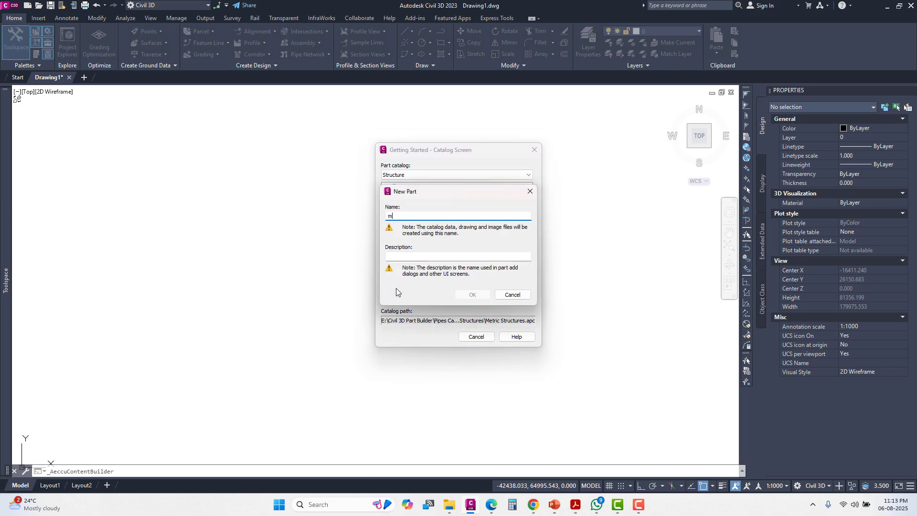
type("manhole")
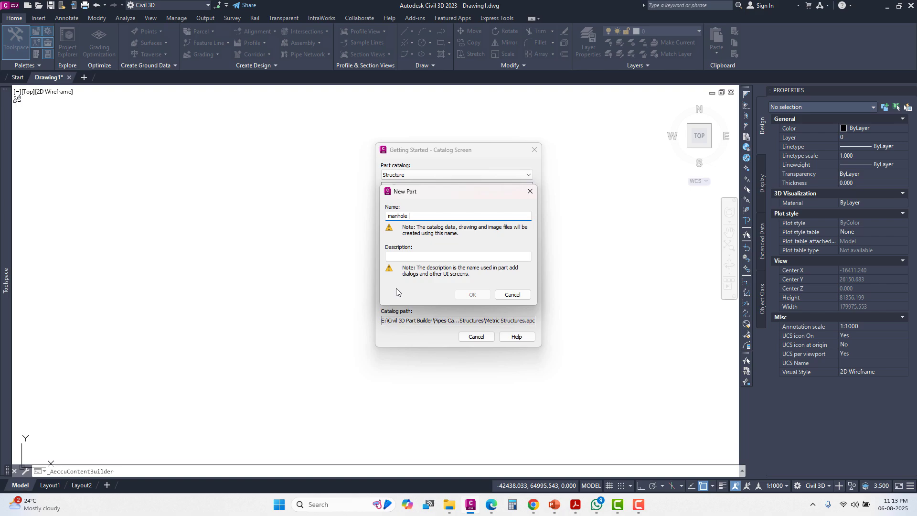
type(" with b")
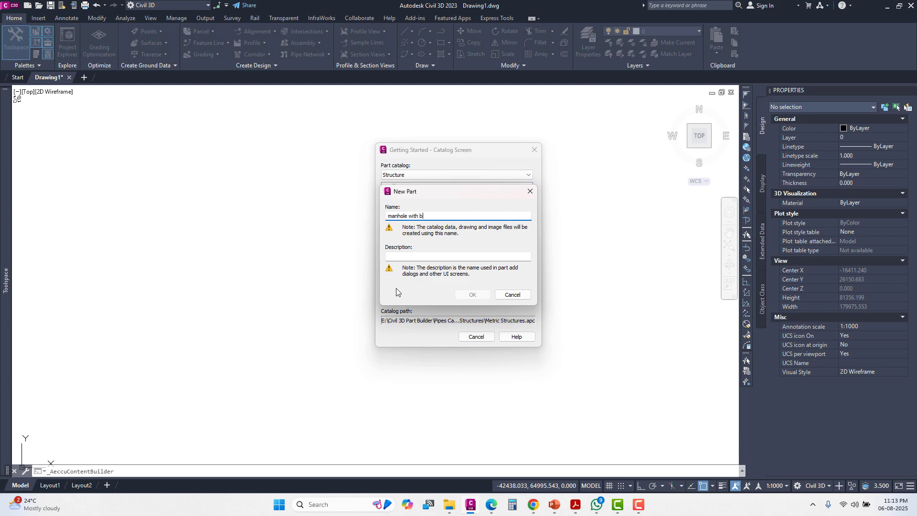
type("ack drop")
key("Tab")
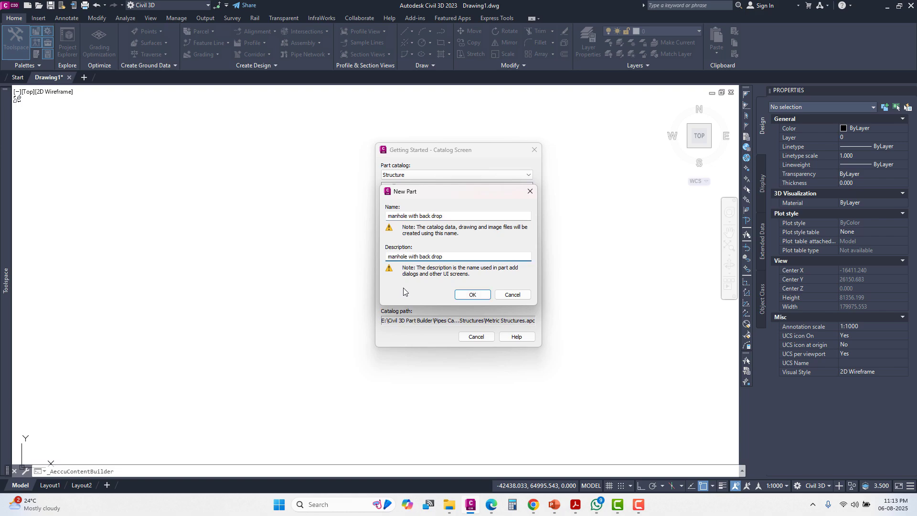
left_click(473, 294)
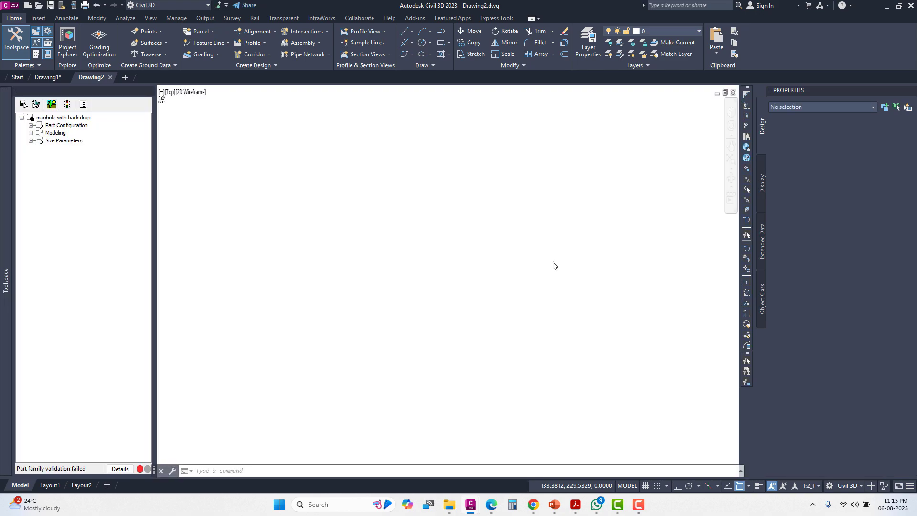
Set the part type to Junction Structure with subtype 'manhole'.
left_click(31, 125)
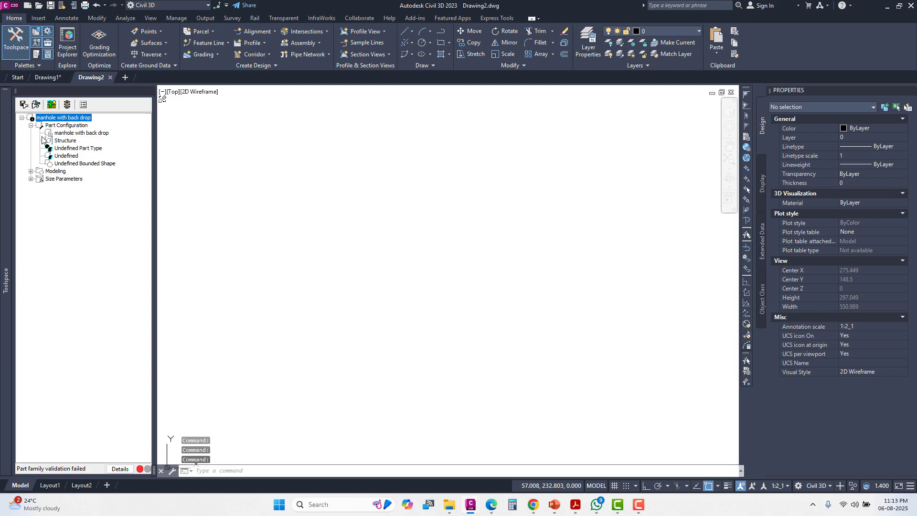
left_click(70, 149)
left_click(71, 149)
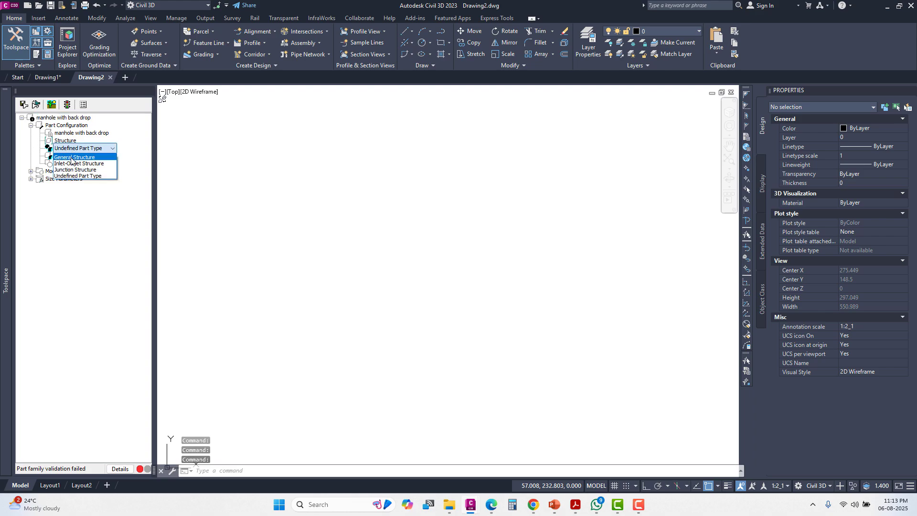
left_click(71, 171)
left_click(67, 156)
left_click(66, 157)
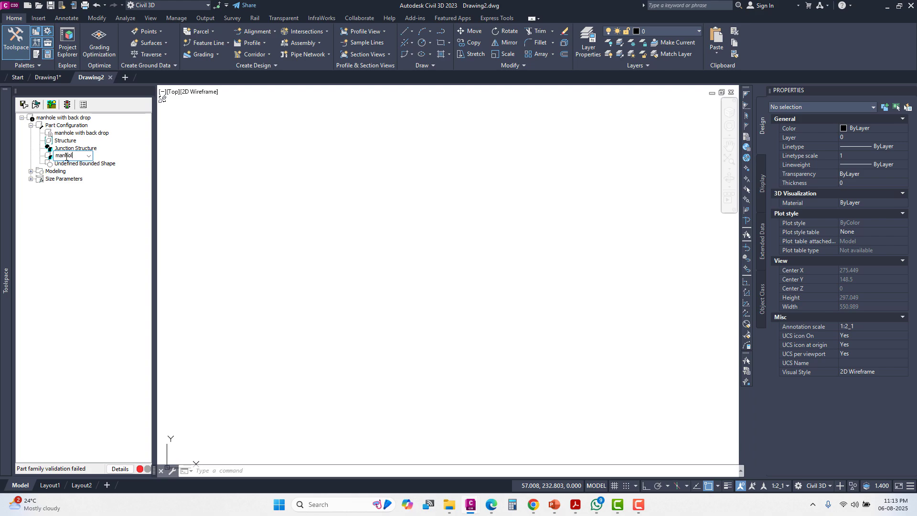
Set the part's bounded shape to Cylinder.
left_click(70, 164)
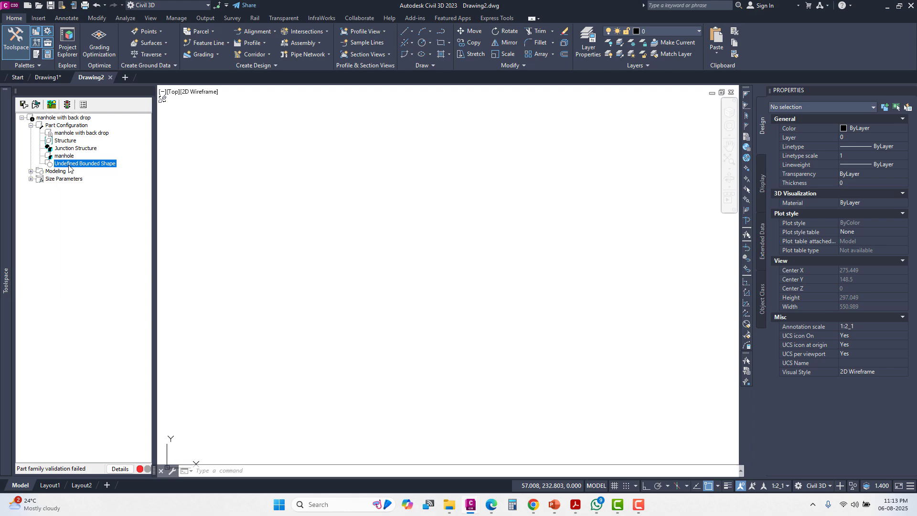
left_click(69, 164)
left_click(70, 164)
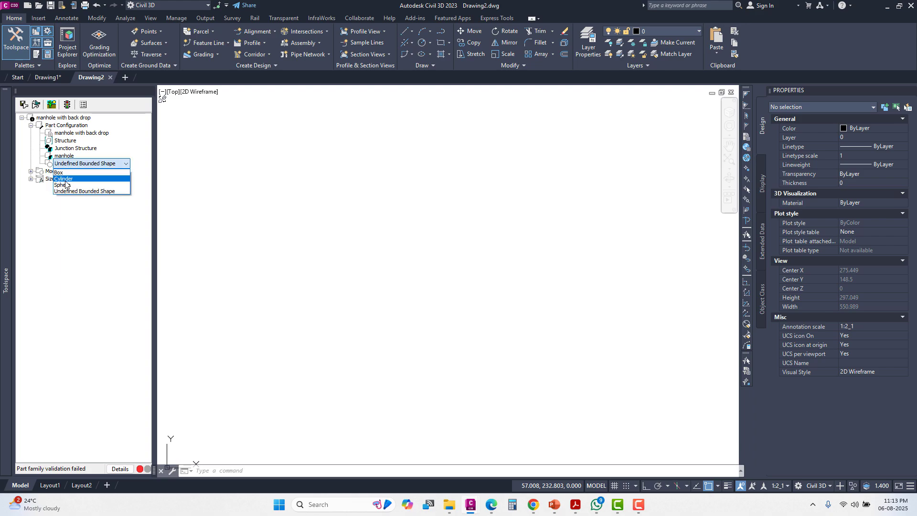
left_click(67, 179)
left_click(58, 118)
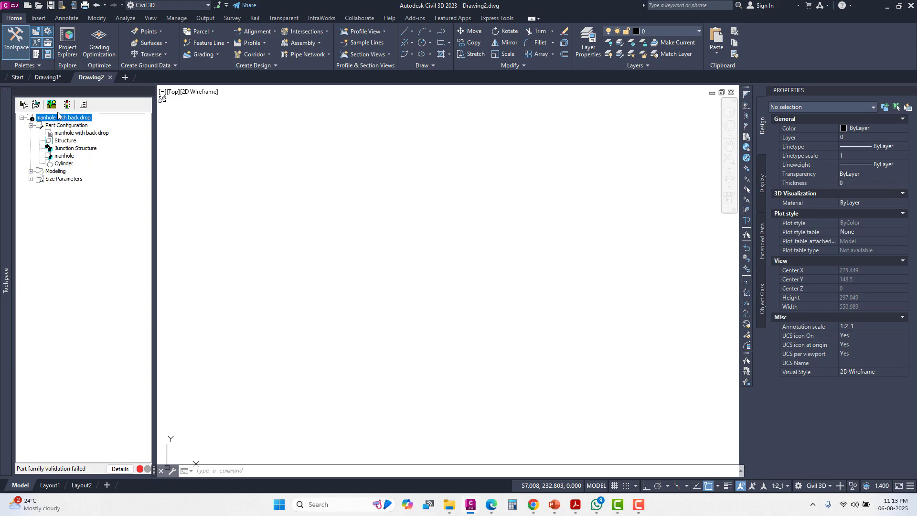
Validate and save the part family, then return to Civil 3D.
left_click(21, 105)
left_click(480, 260)
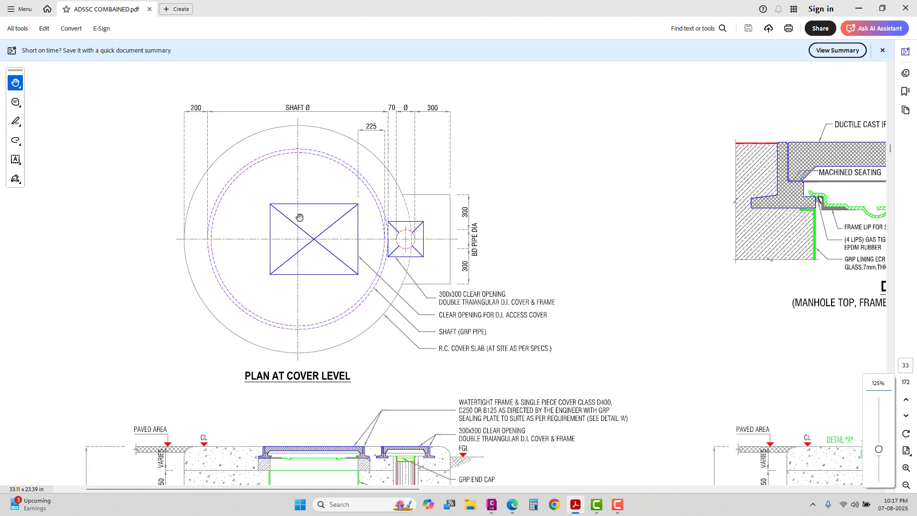
scroll(290, 193, "up", 1, "ctrl")
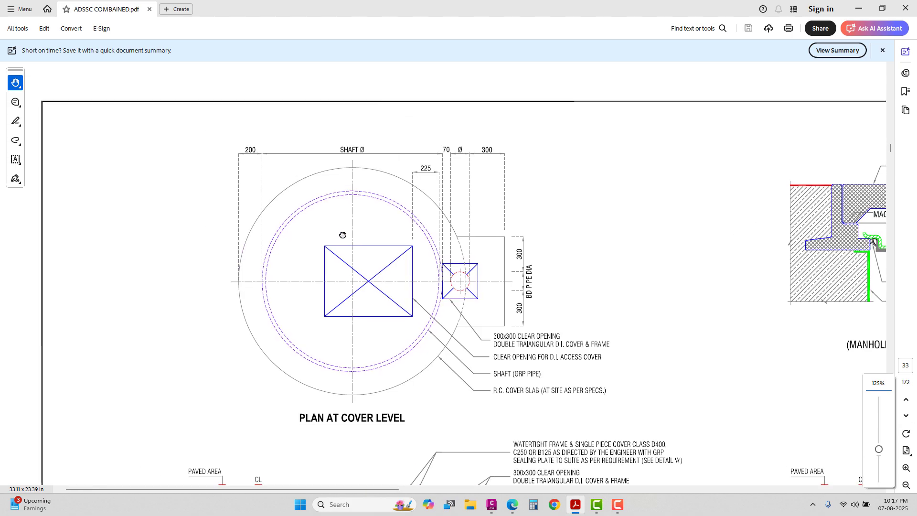
left_click(497, 506)
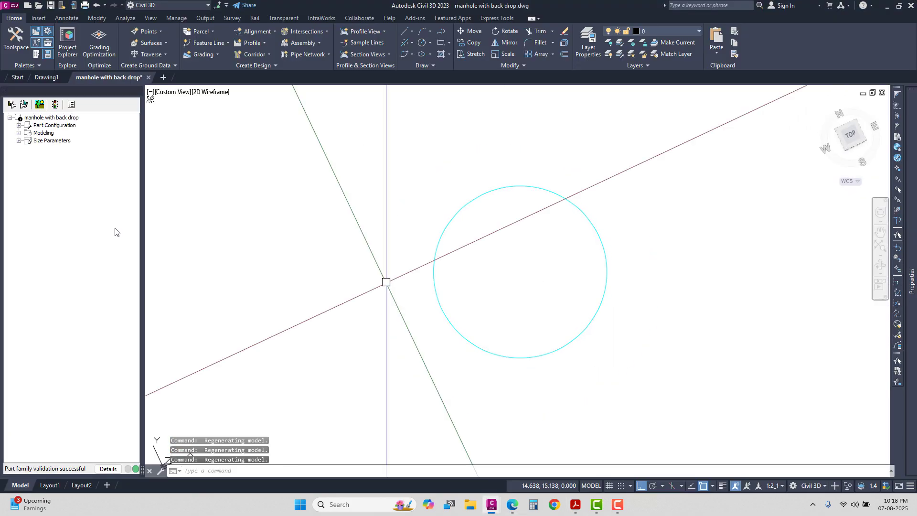
Add a Top Plane work plane under Modeling.
left_click(20, 125)
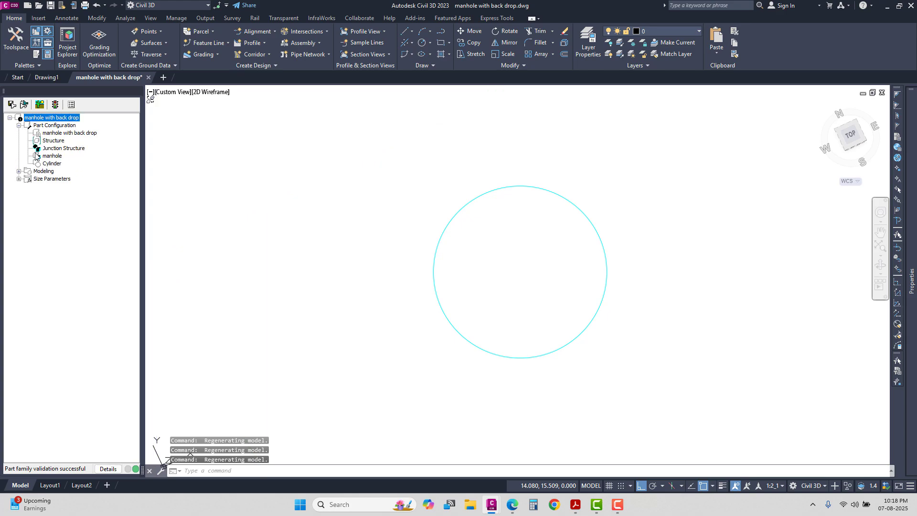
left_click(20, 125)
left_click(19, 133)
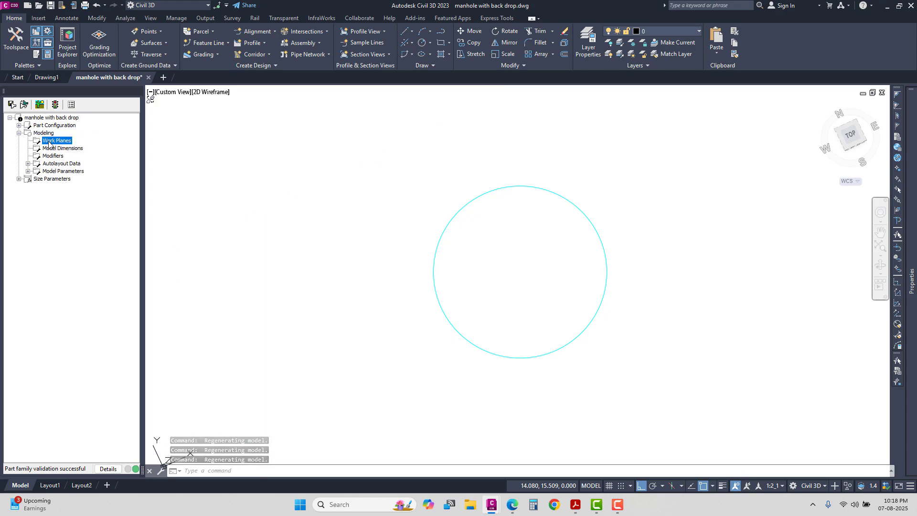
right_click(56, 140)
left_click(88, 147)
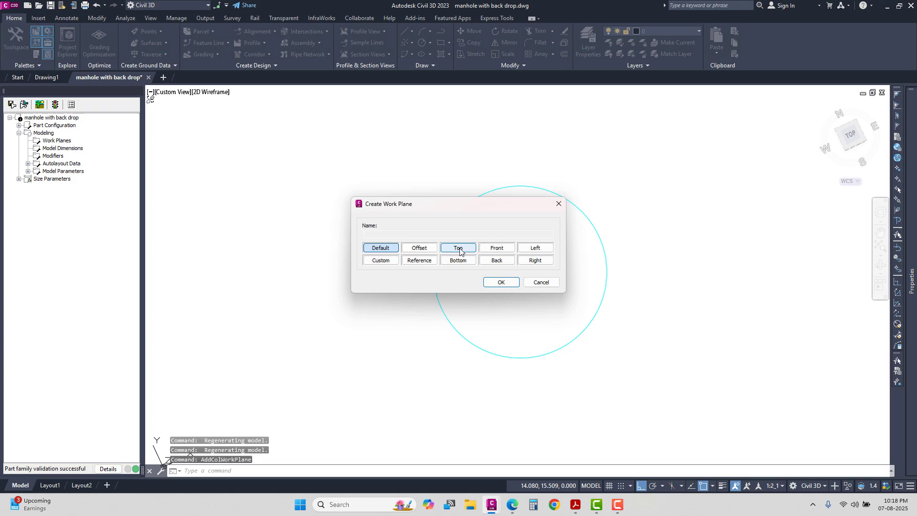
left_click(460, 250)
left_click(499, 283)
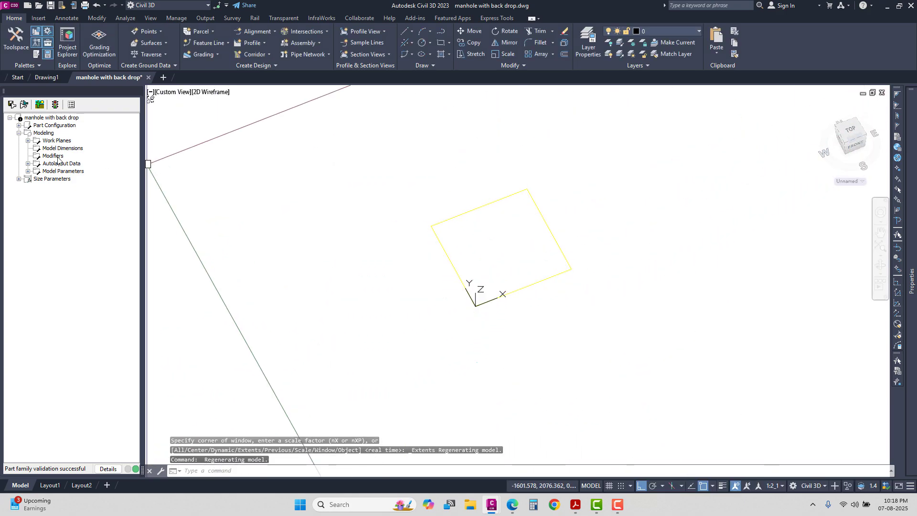
Draw a 2D line on the Top Plane.
right_click(73, 148)
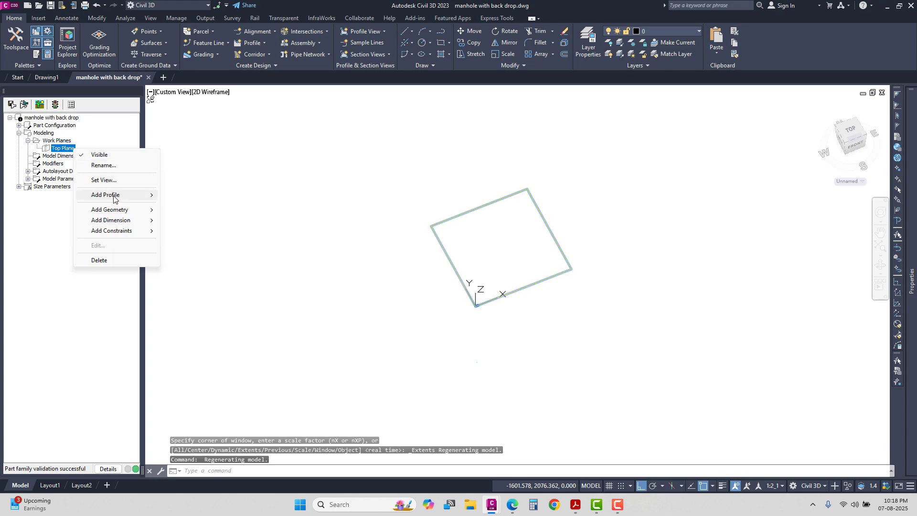
mouse_move(123, 210)
left_click(187, 222)
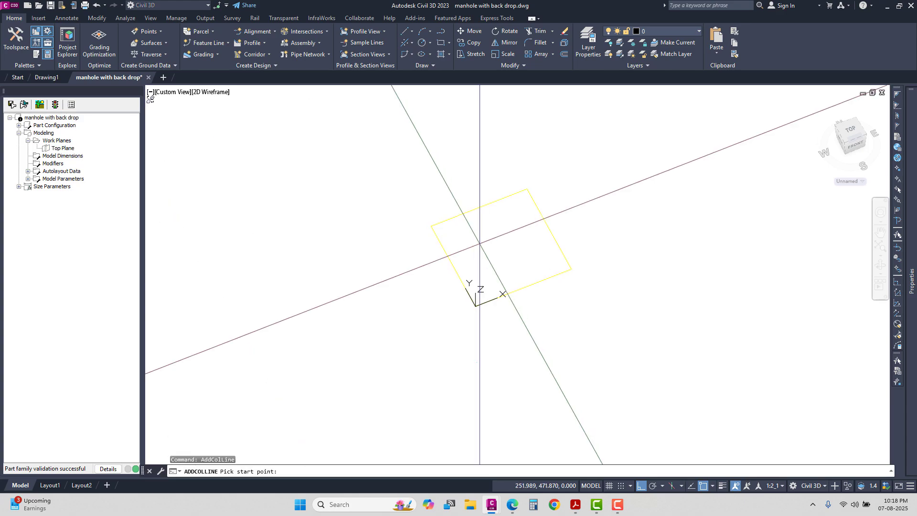
left_click(477, 269)
left_click(555, 238)
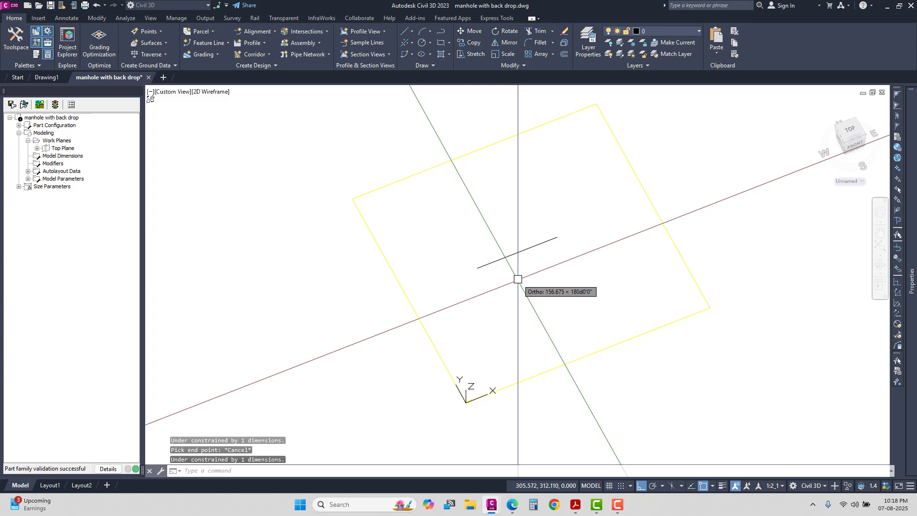
key("Escape")
Fix the first 2D point and Line 2D in place.
left_click(37, 149)
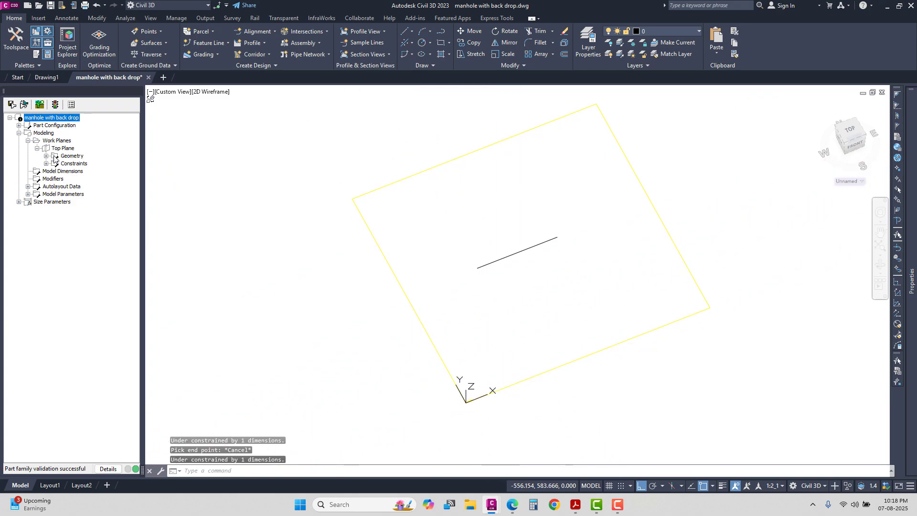
left_click(47, 156)
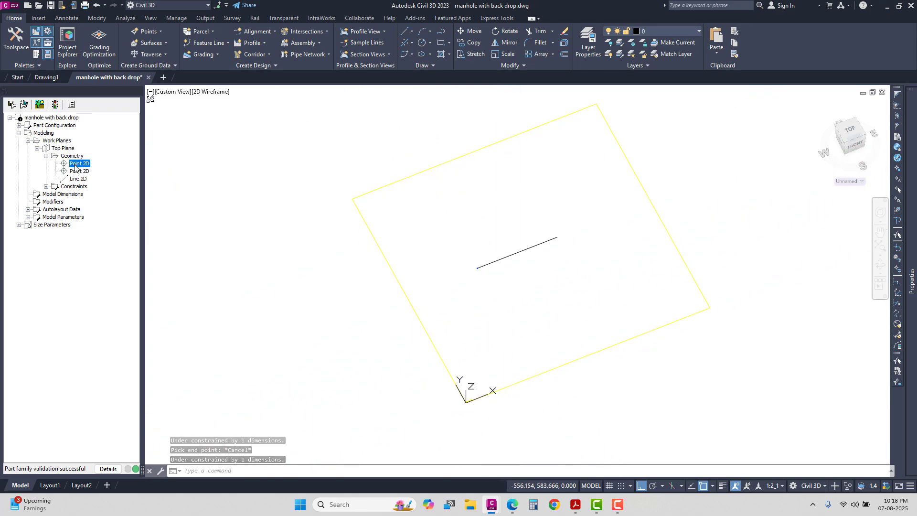
right_click(77, 164)
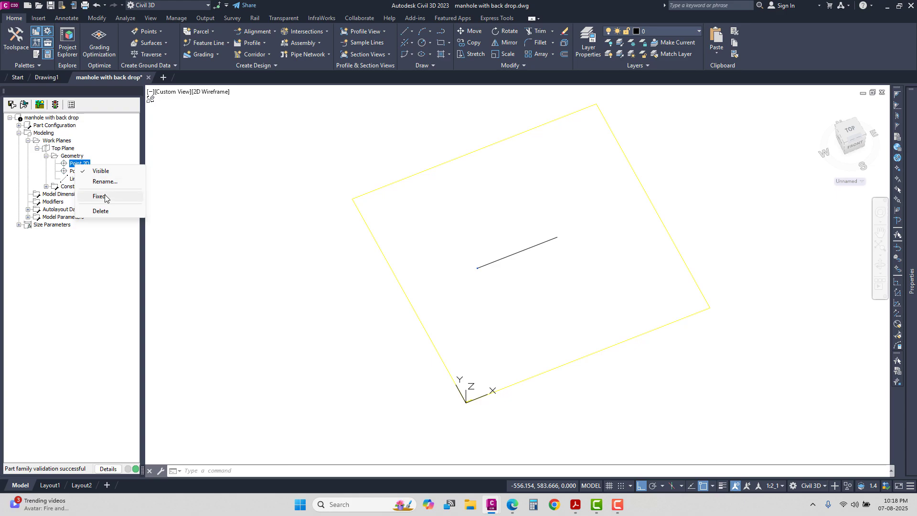
left_click(117, 195)
right_click(79, 178)
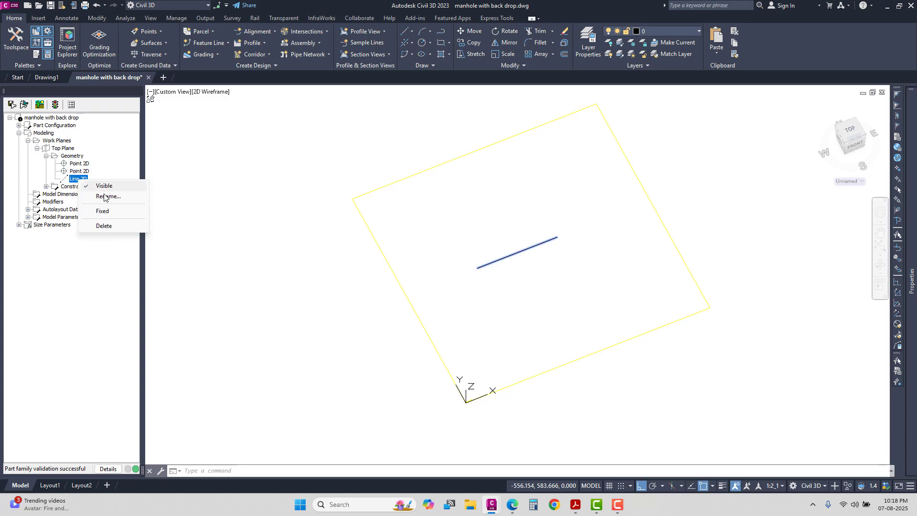
left_click(138, 209)
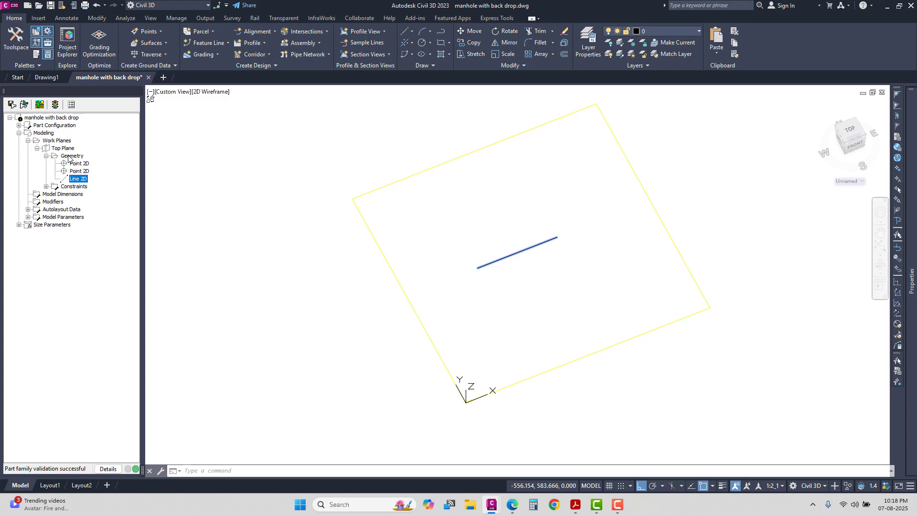
left_click(69, 156)
Dimension the distance from the green line to its end point, then check the manhole plan PDF.
right_click(71, 150)
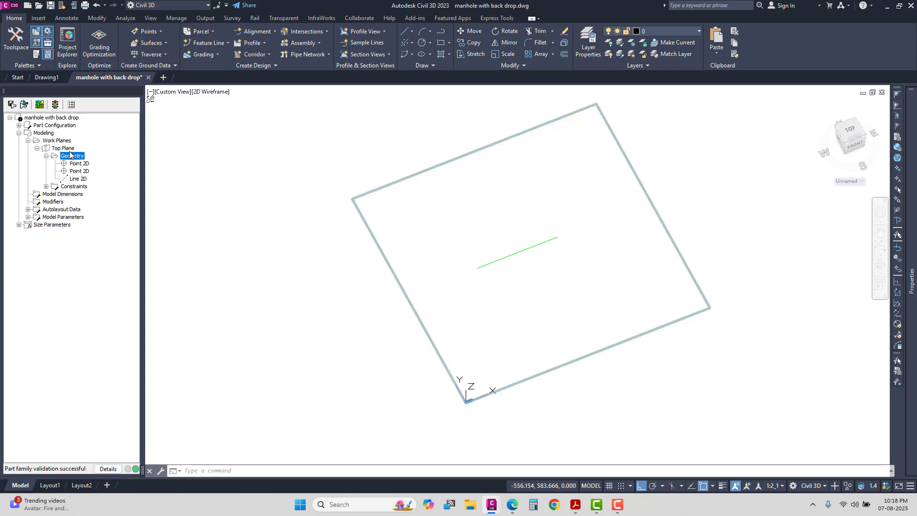
mouse_move(119, 223)
left_click(175, 223)
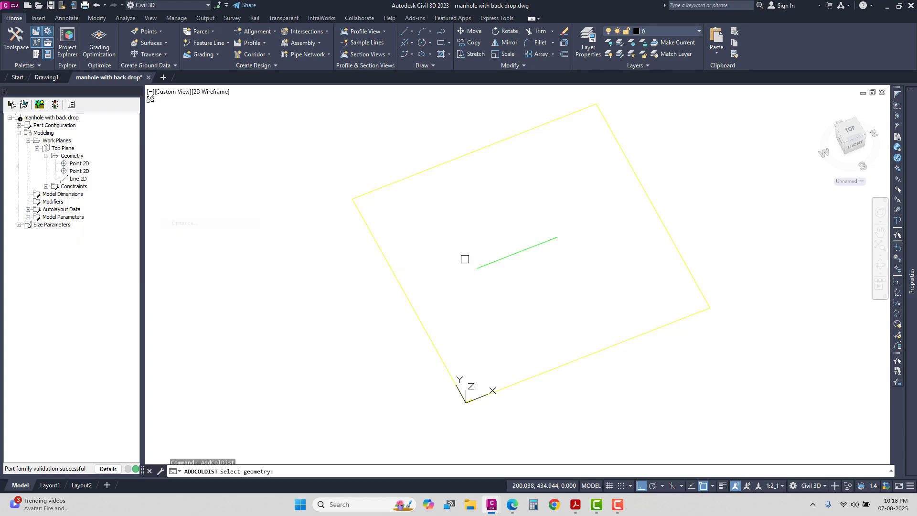
scroll(473, 265, "up", 5)
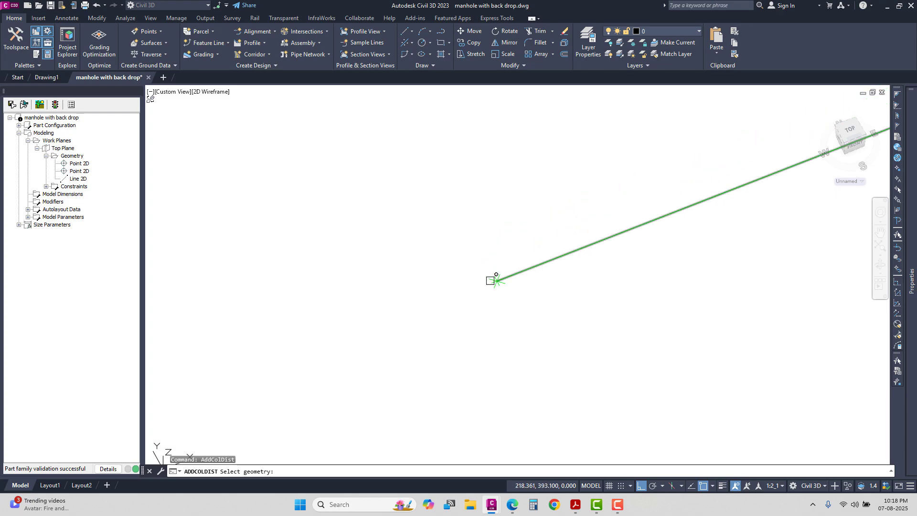
left_click(492, 280)
scroll(449, 263, "down", 3)
middle_click_drag(830, 88, 424, 223)
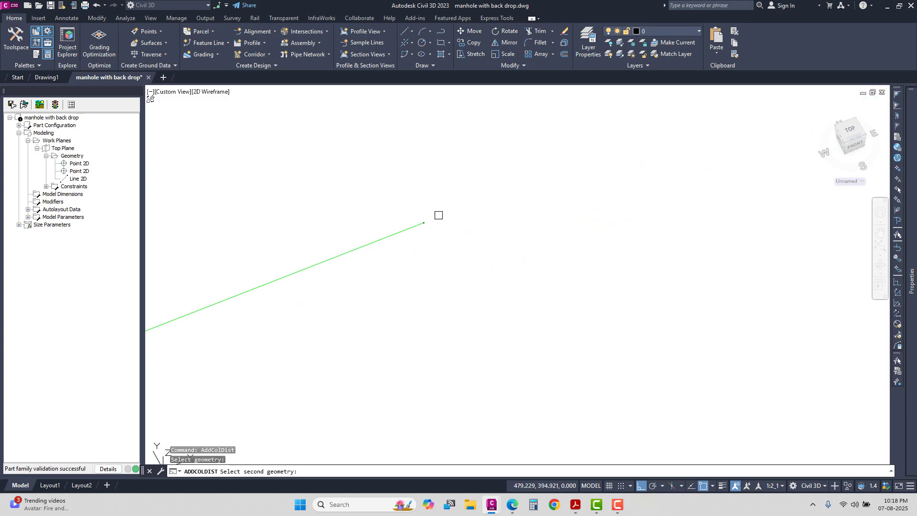
left_click(467, 210)
scroll(603, 216, "up", 2)
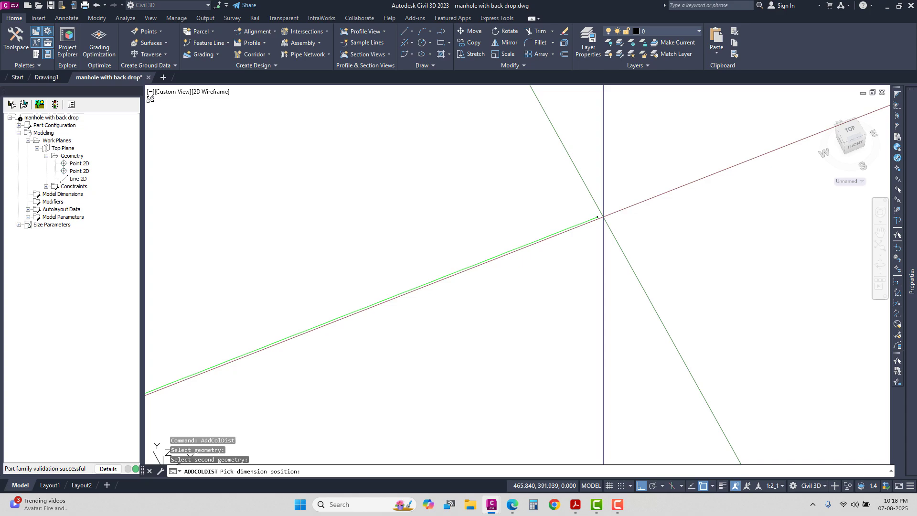
scroll(603, 217, "down", 3)
left_click(510, 211)
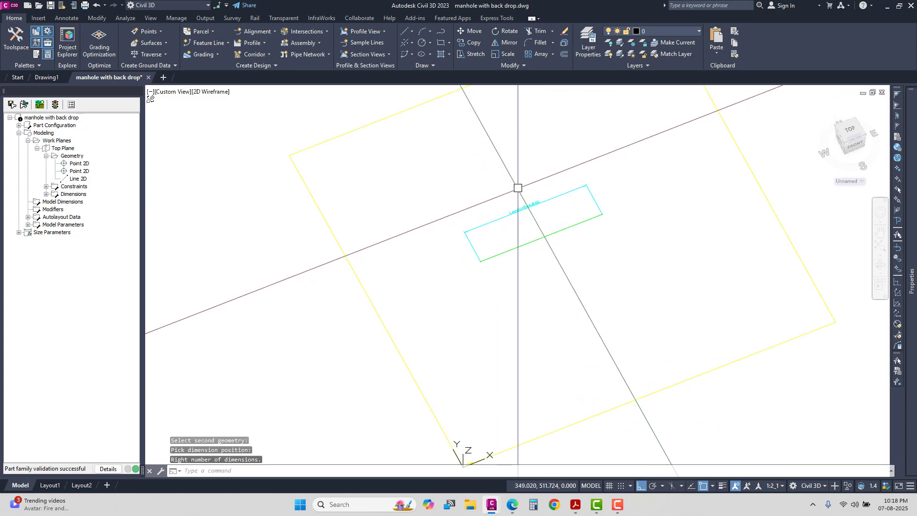
scroll(517, 188, "down", 1)
left_click(576, 505)
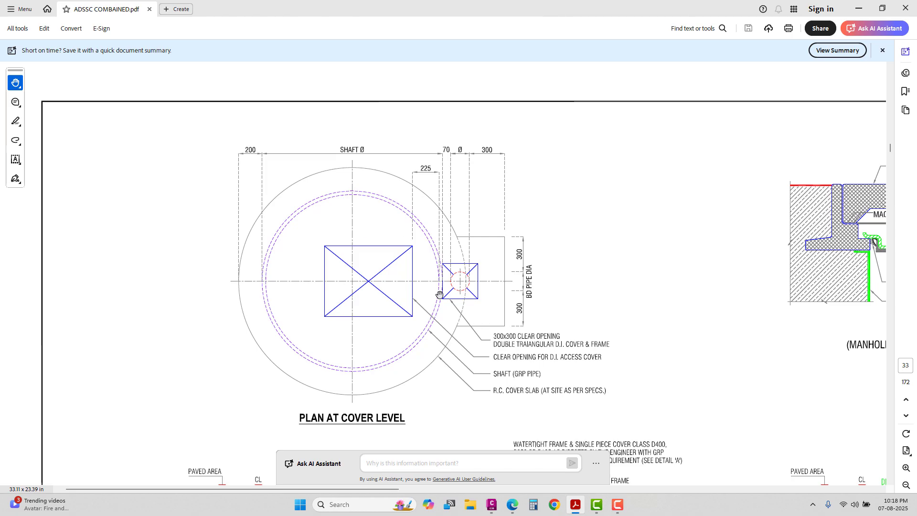
left_click(582, 511)
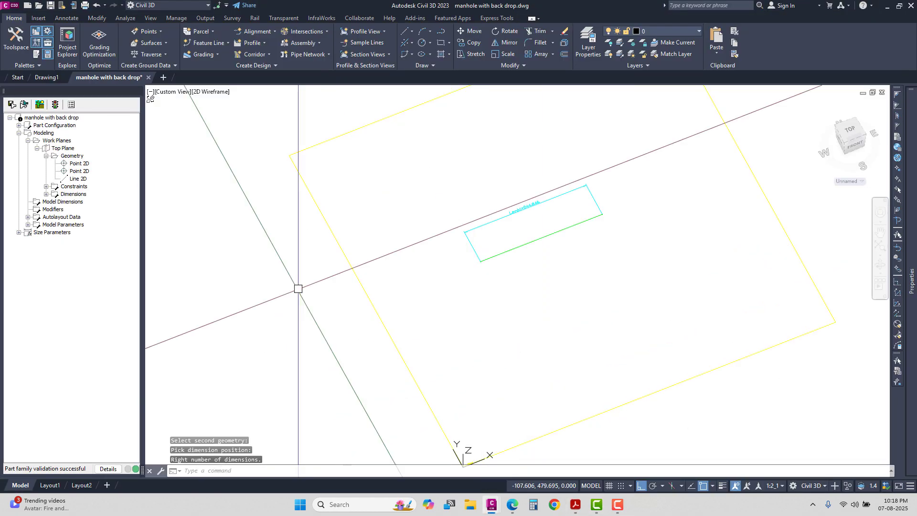
Draw a rectangular profile on the Top Plane near the line's end.
left_click(46, 156)
left_click(63, 148)
right_click(63, 148)
mouse_move(149, 201)
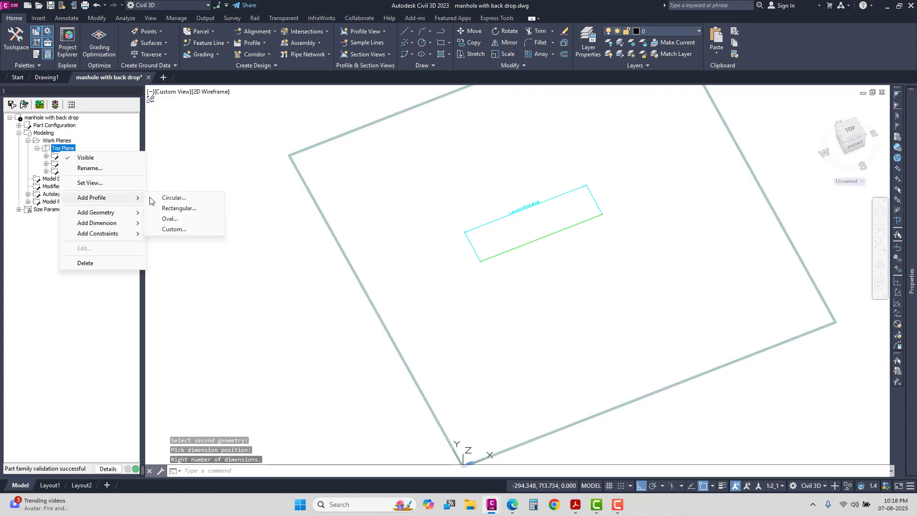
left_click(179, 208)
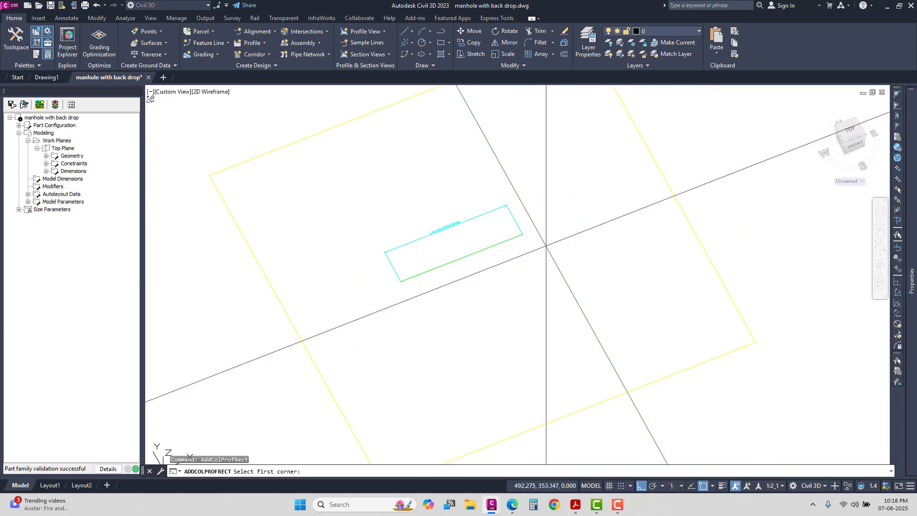
scroll(523, 226, "up", 2)
left_click(435, 223)
left_click(620, 279)
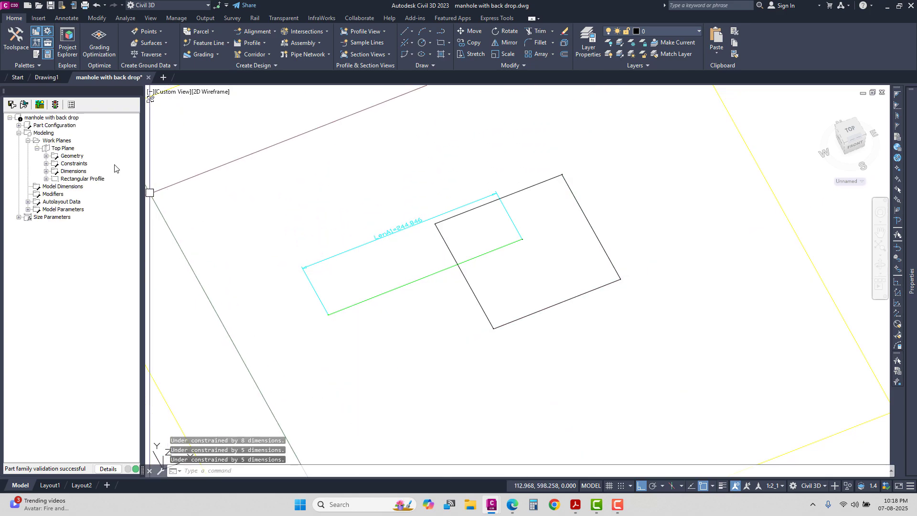
Constrain the rectangle's top/bottom and left/right edges parallel.
right_click(68, 150)
mouse_move(129, 231)
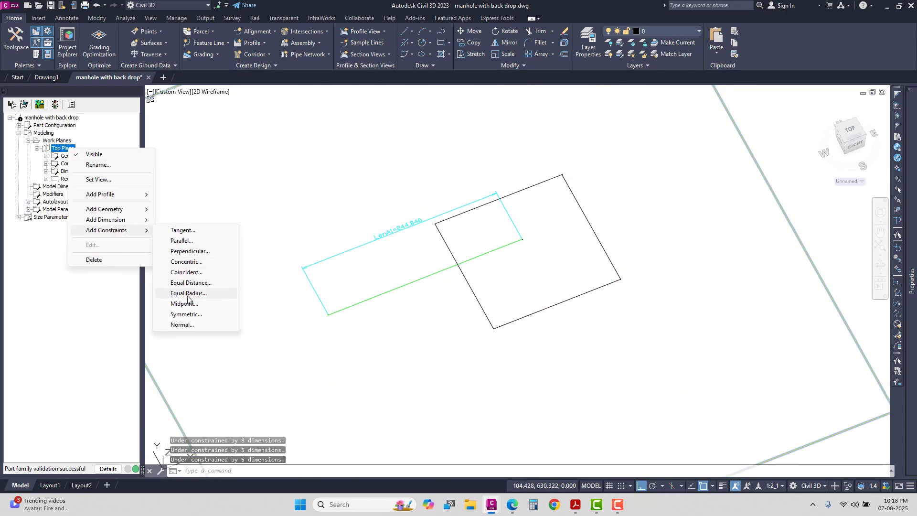
left_click(183, 240)
left_click(517, 191)
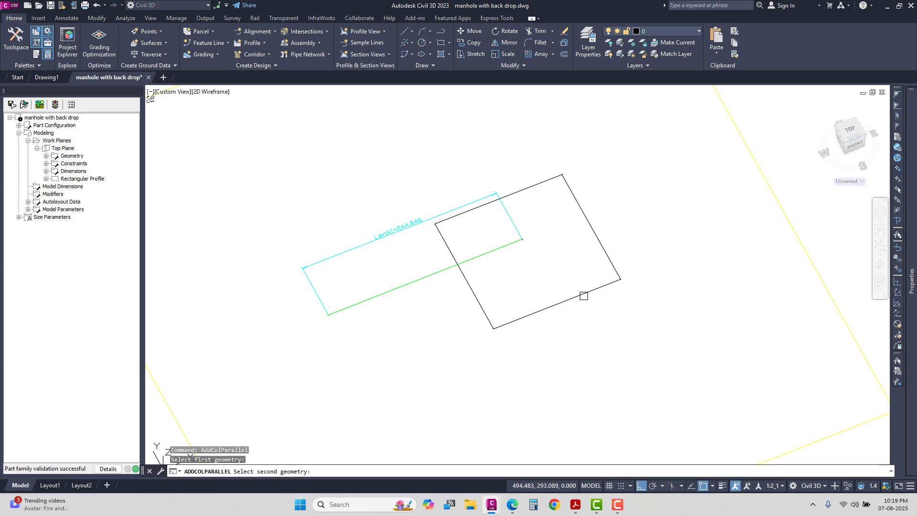
left_click(584, 295)
right_click(63, 151)
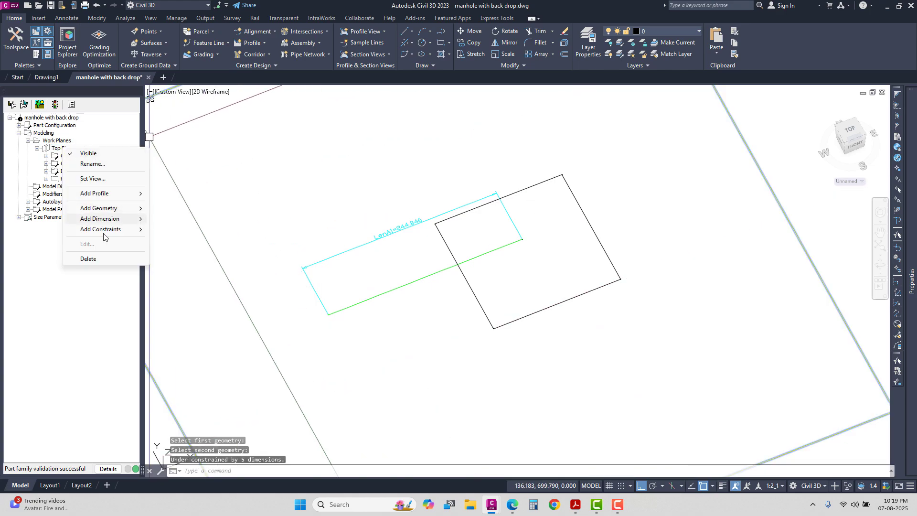
mouse_move(110, 227)
left_click(176, 241)
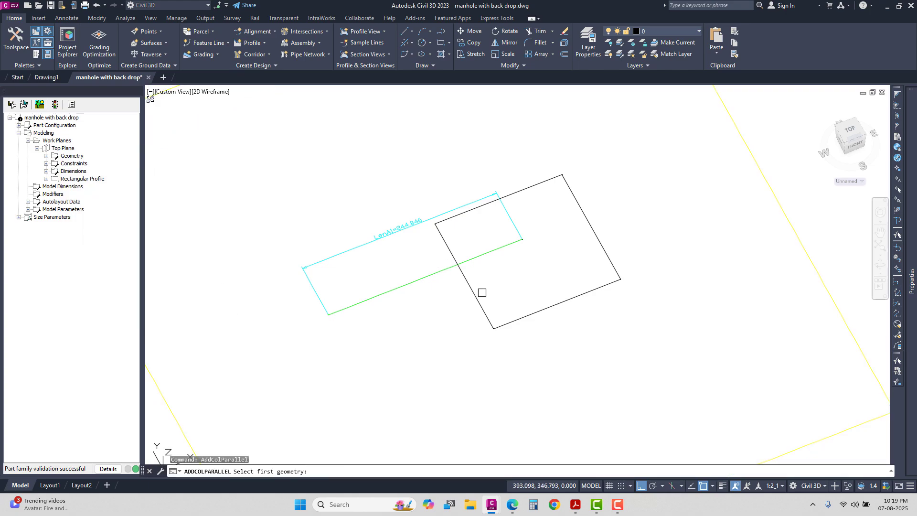
left_click(471, 291)
left_click(585, 211)
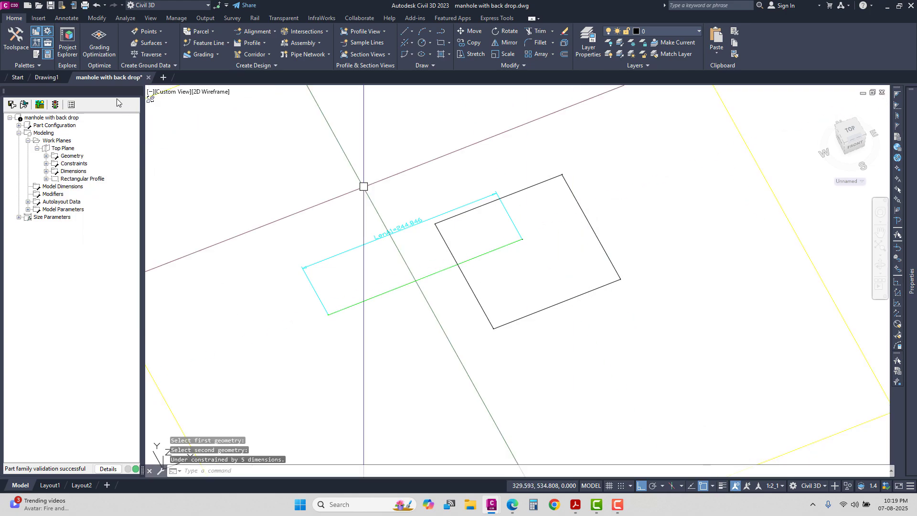
Centre the line's end point between the rectangle's left and right edges with a midpoint constraint.
right_click(63, 148)
mouse_move(125, 231)
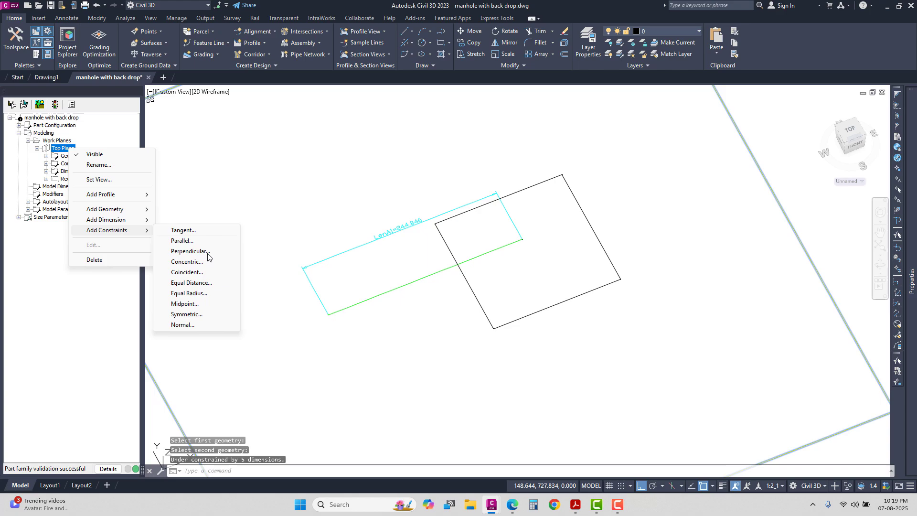
left_click(210, 304)
scroll(524, 245, "up", 5)
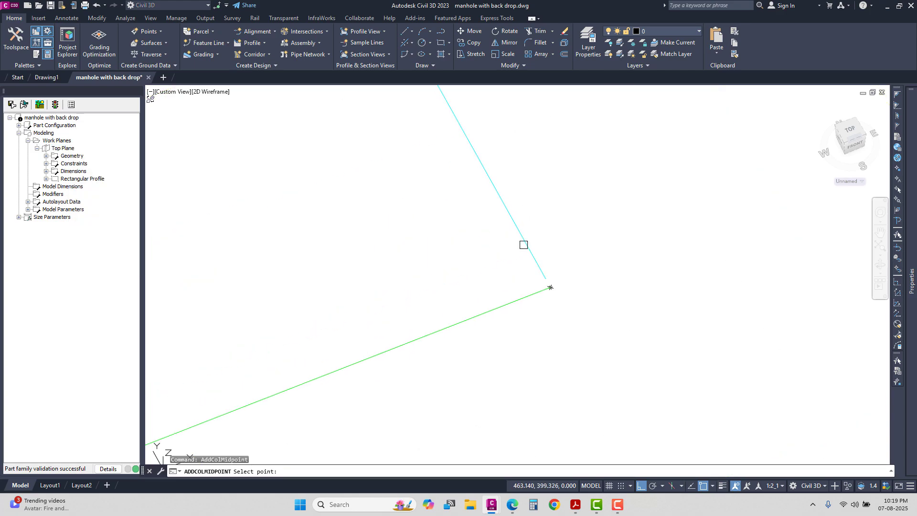
left_click(551, 289)
scroll(477, 272, "down", 5)
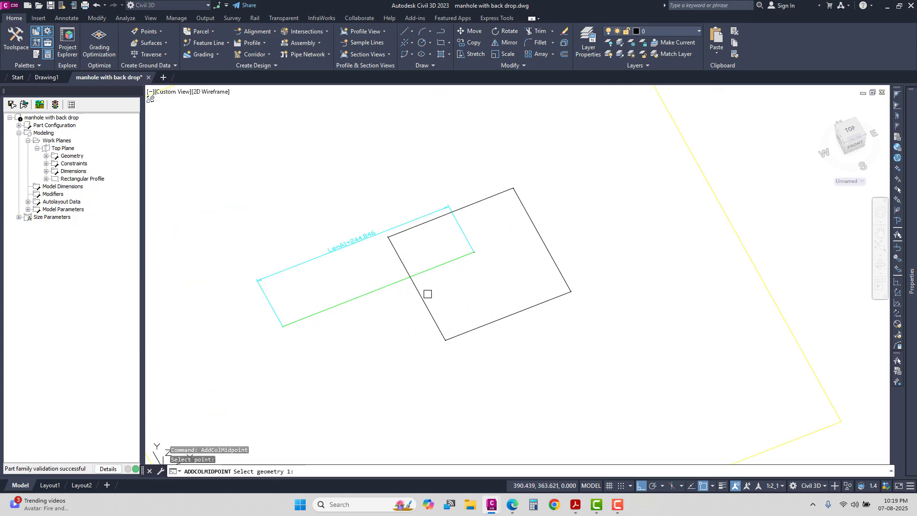
left_click(423, 293)
left_click(549, 238)
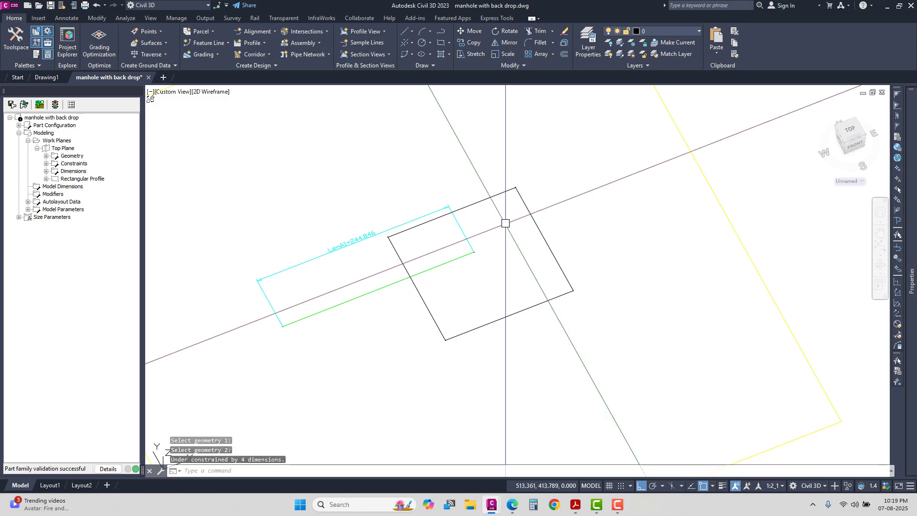
Add a second midpoint constraint centring the point between the top and bottom edges.
left_click(63, 149)
right_click(63, 149)
mouse_move(122, 227)
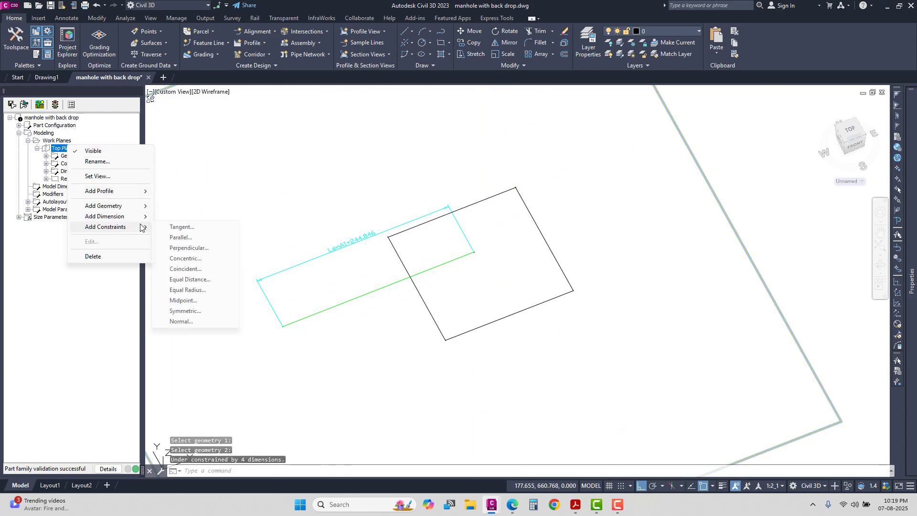
left_click(185, 301)
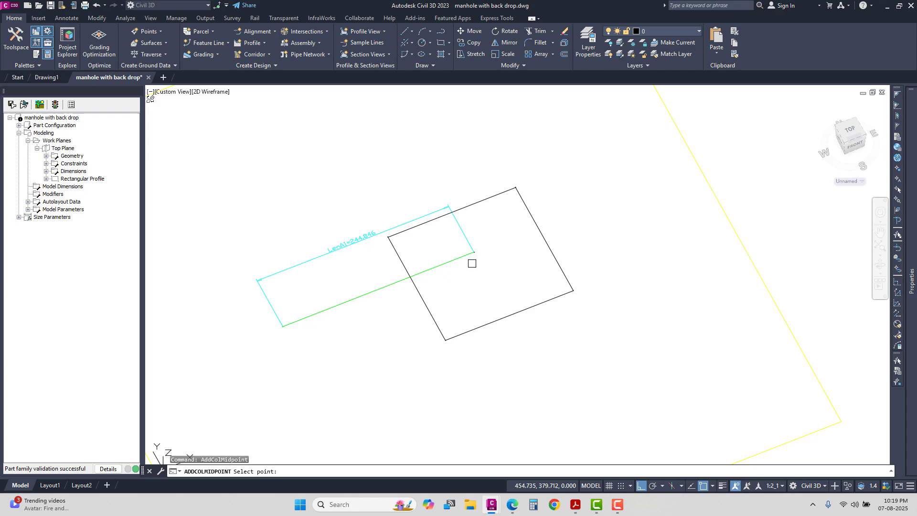
scroll(473, 253, "up", 5)
left_click(454, 246)
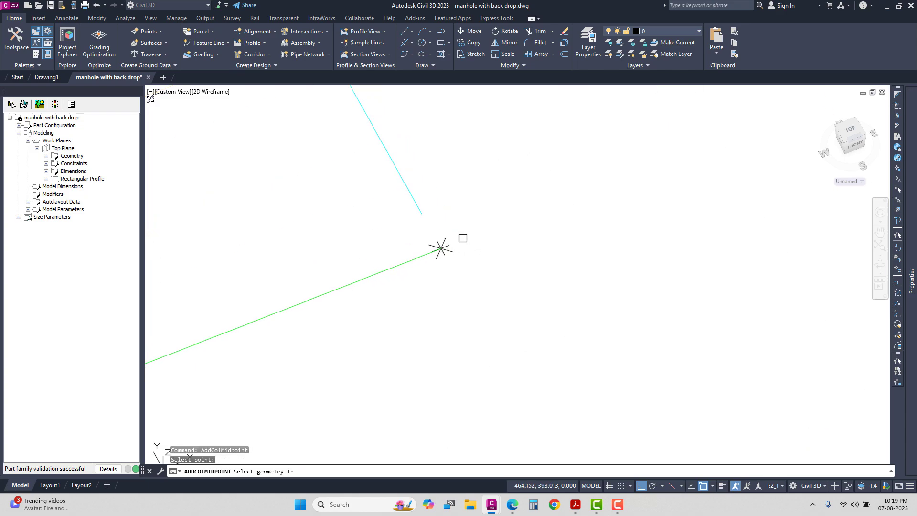
scroll(459, 243, "down", 5)
left_click(470, 193)
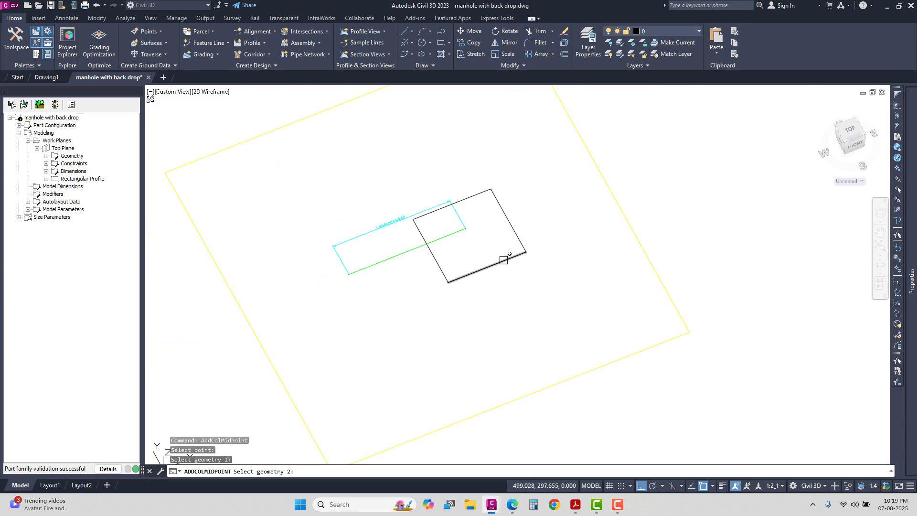
left_click(500, 259)
right_click(66, 149)
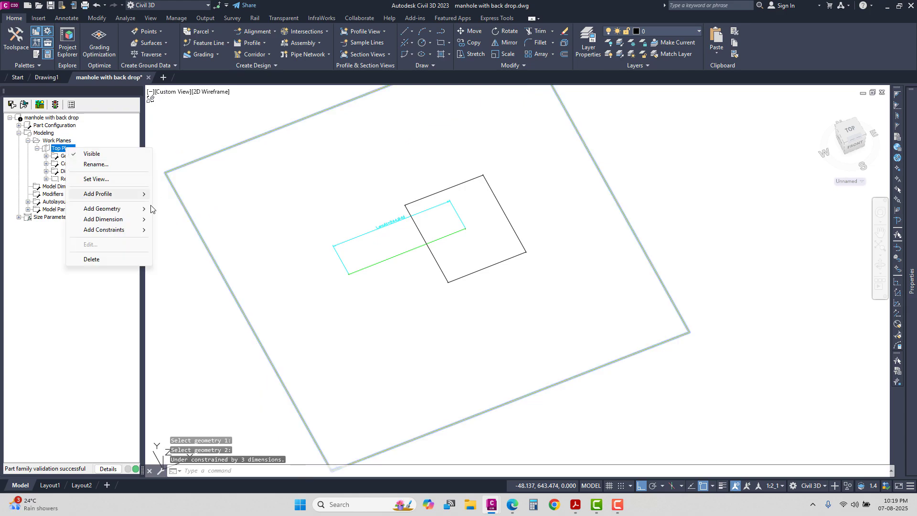
Add a Length distance dimension across the rectangle, placed above it.
mouse_move(133, 220)
left_click(172, 221)
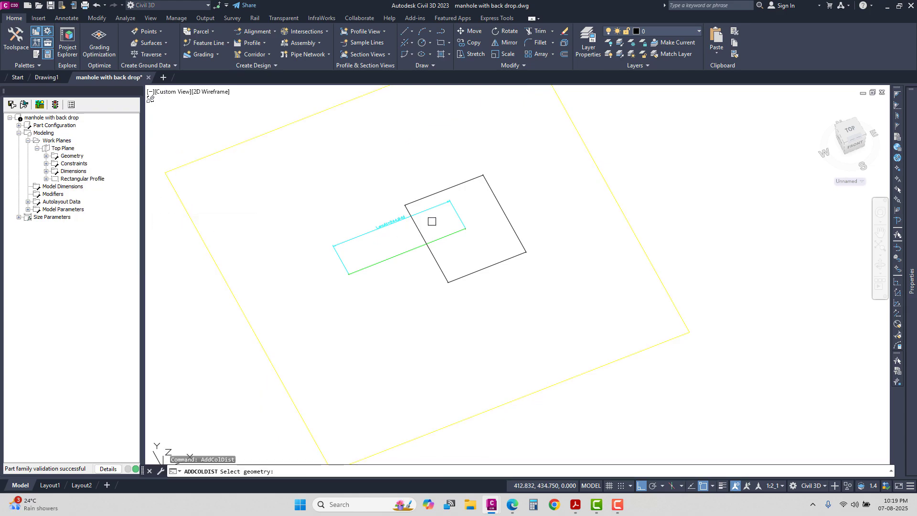
left_click(416, 224)
left_click(489, 188)
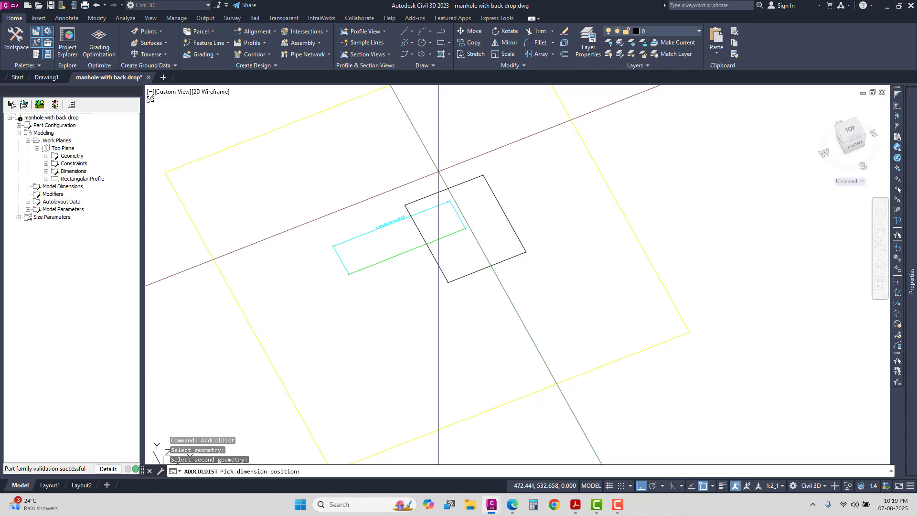
left_click(438, 165)
Dimension the distance between the rectangle's opposite edges, then bring up the reference PDF.
right_click(64, 149)
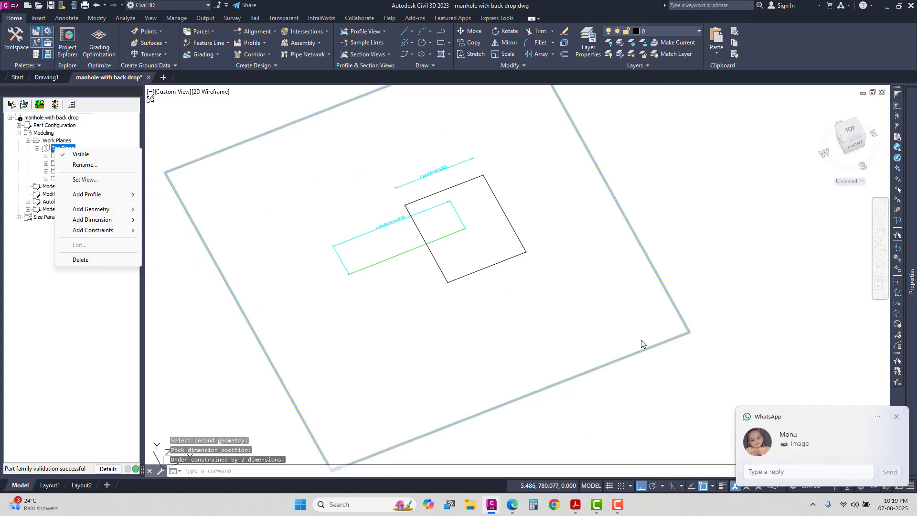
left_click(895, 414)
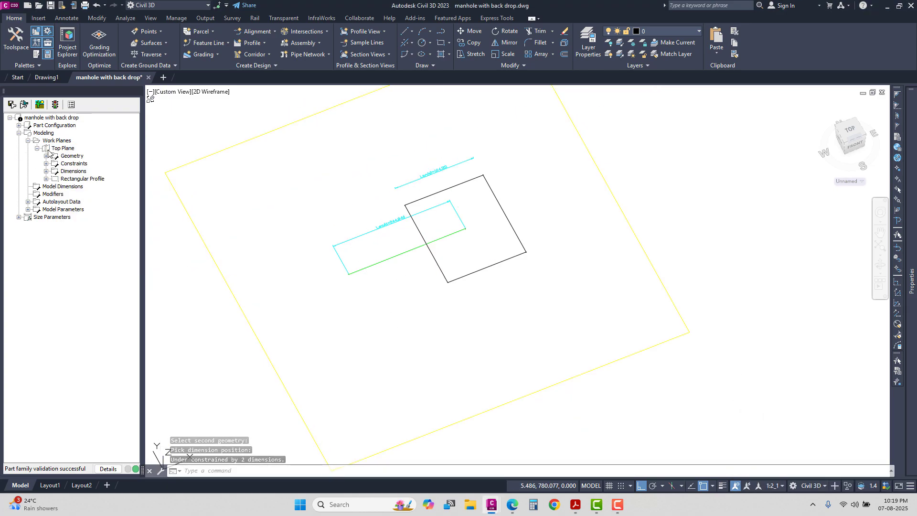
right_click(63, 149)
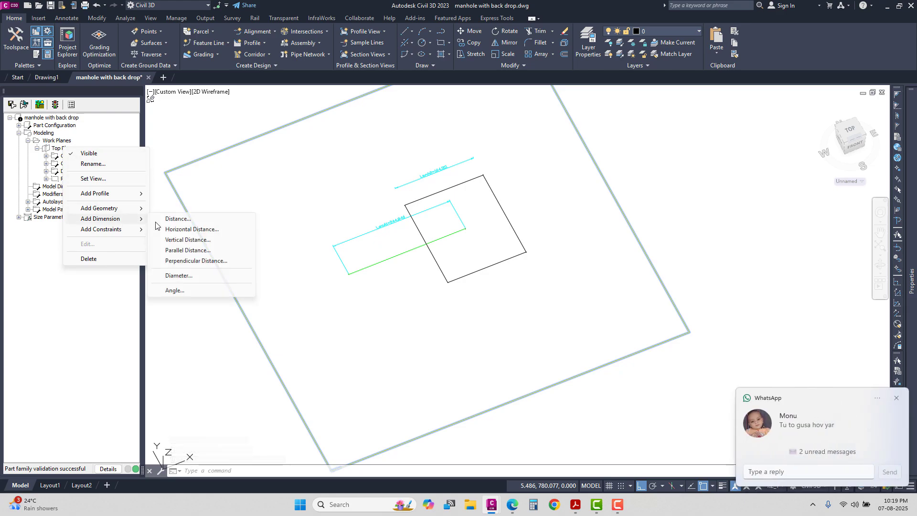
left_click(897, 398)
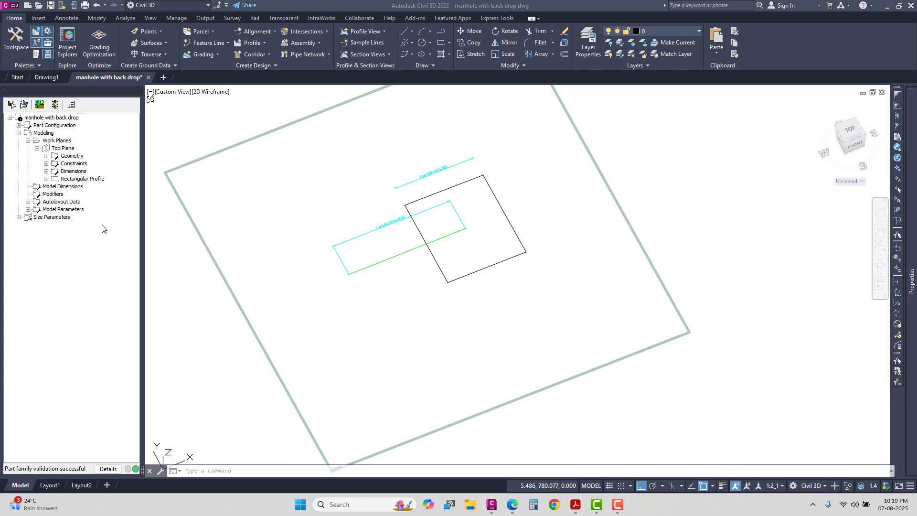
right_click(72, 150)
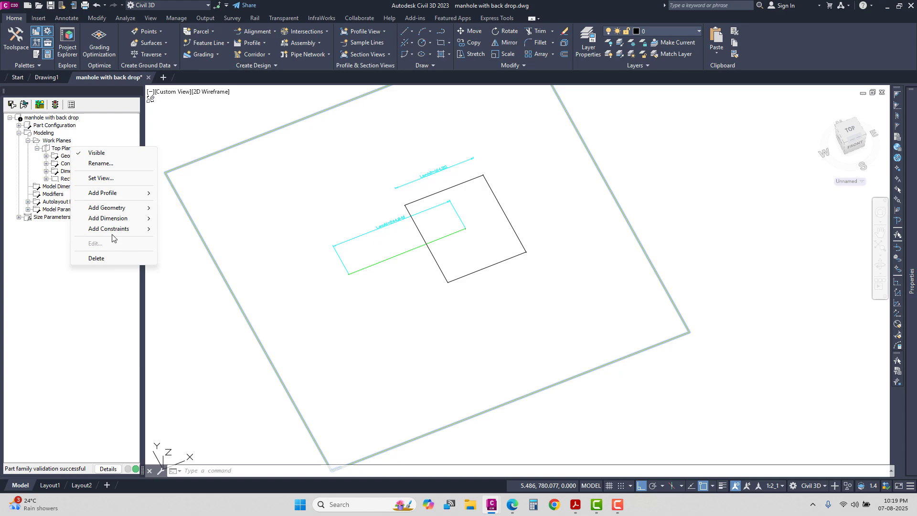
mouse_move(125, 220)
left_click(180, 220)
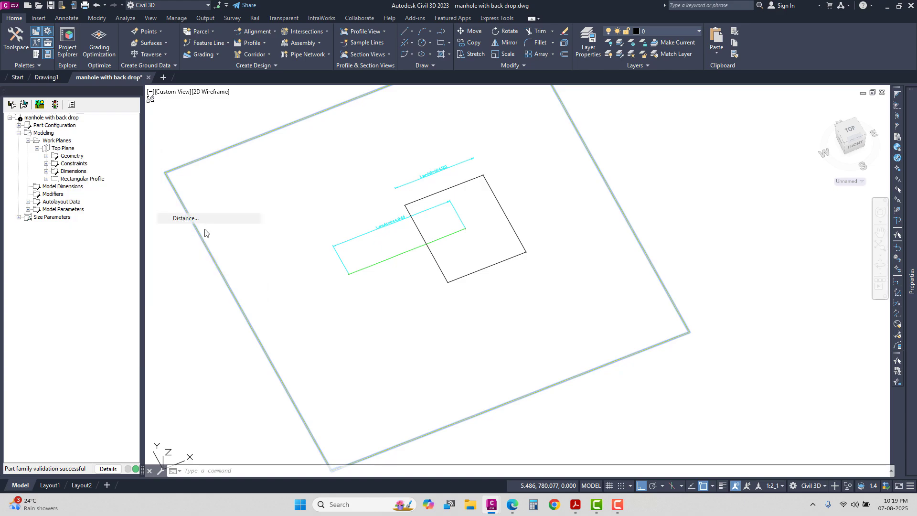
left_click(462, 183)
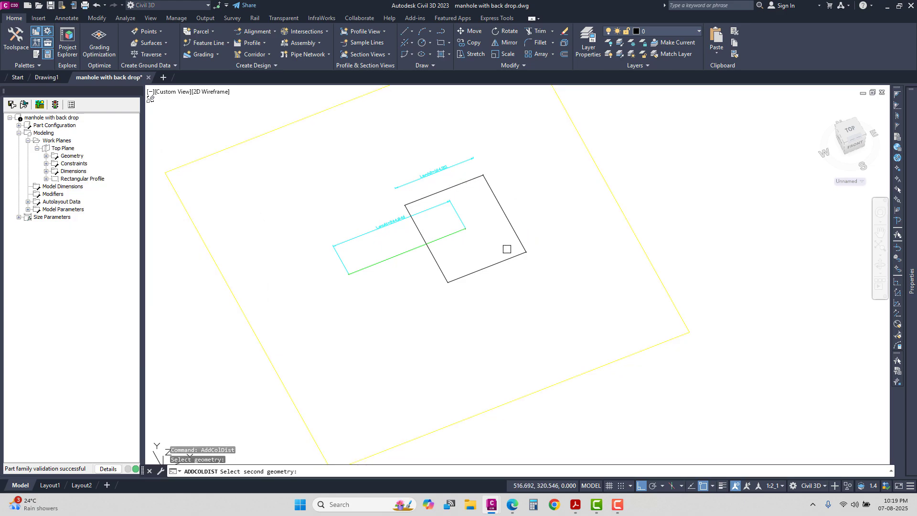
left_click(505, 261)
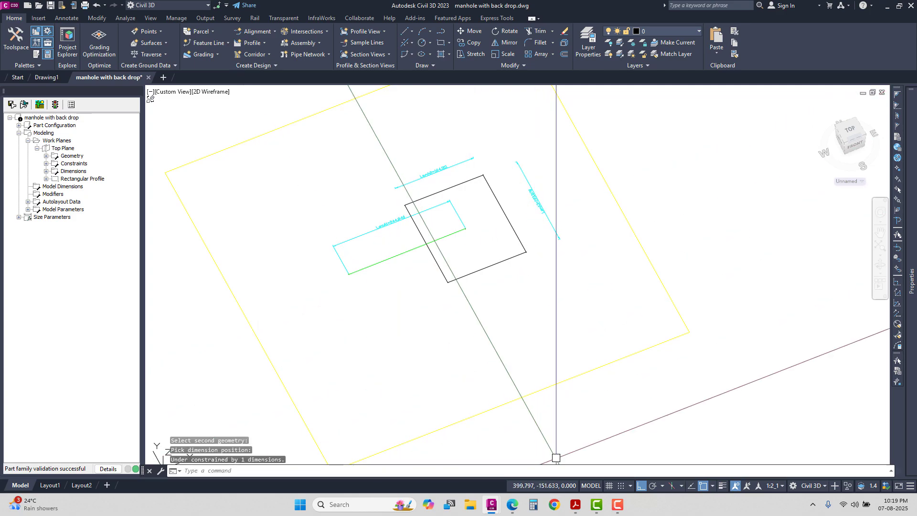
left_click(575, 505)
scroll(375, 309, "up", 2, "ctrl")
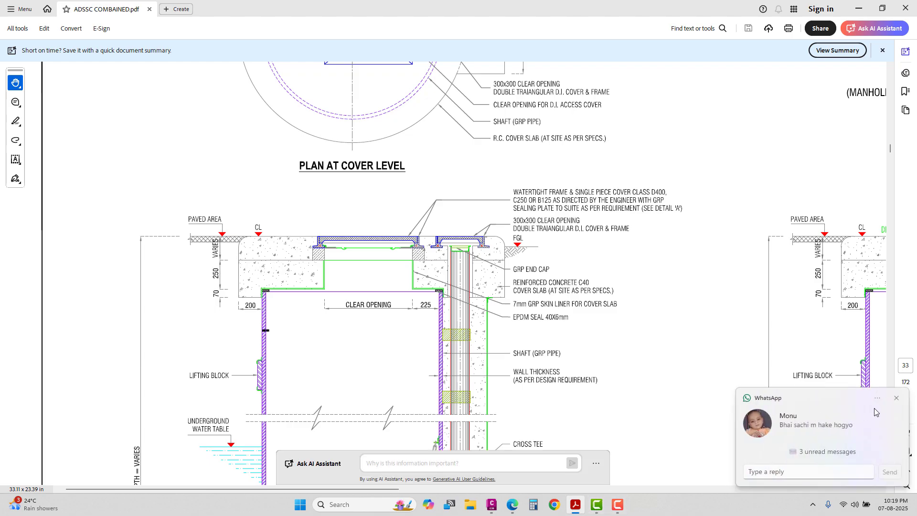
Dismiss the notification and return to the manhole with back drop drawing in Civil 3D.
left_click(896, 400)
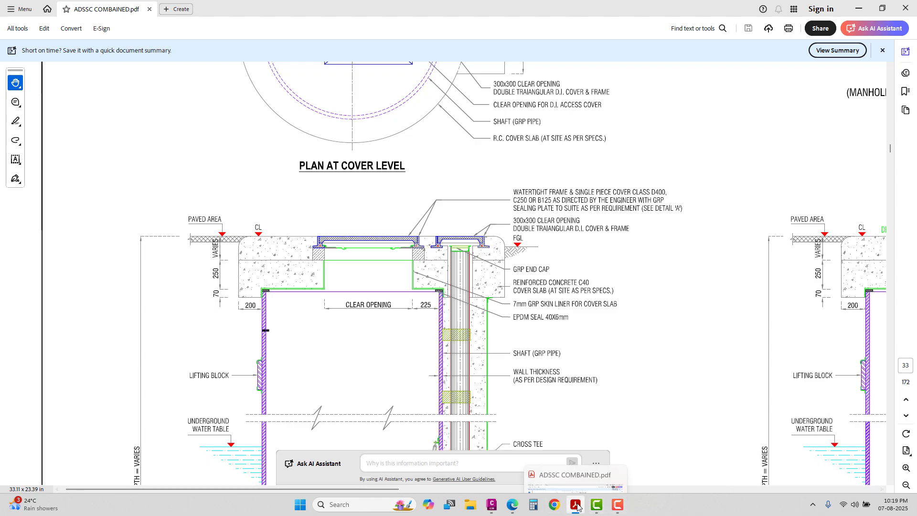
mouse_move(582, 504)
mouse_move(492, 504)
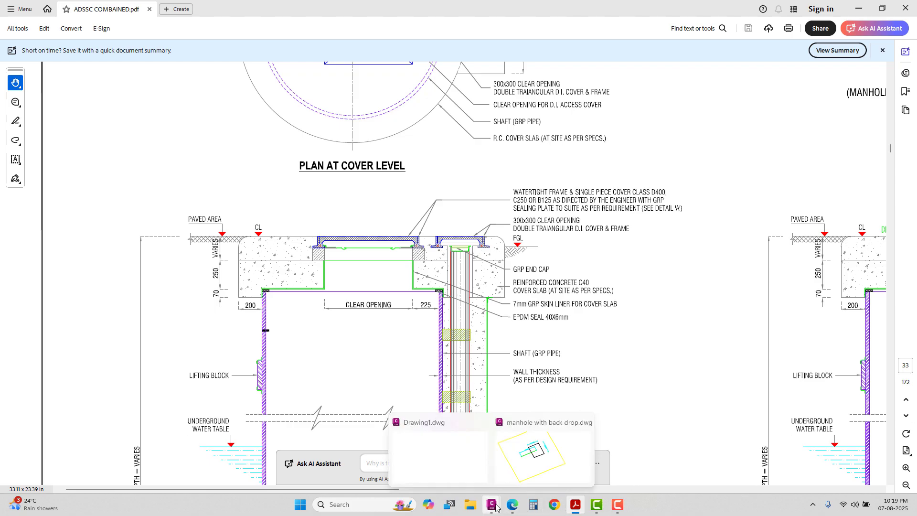
left_click(522, 458)
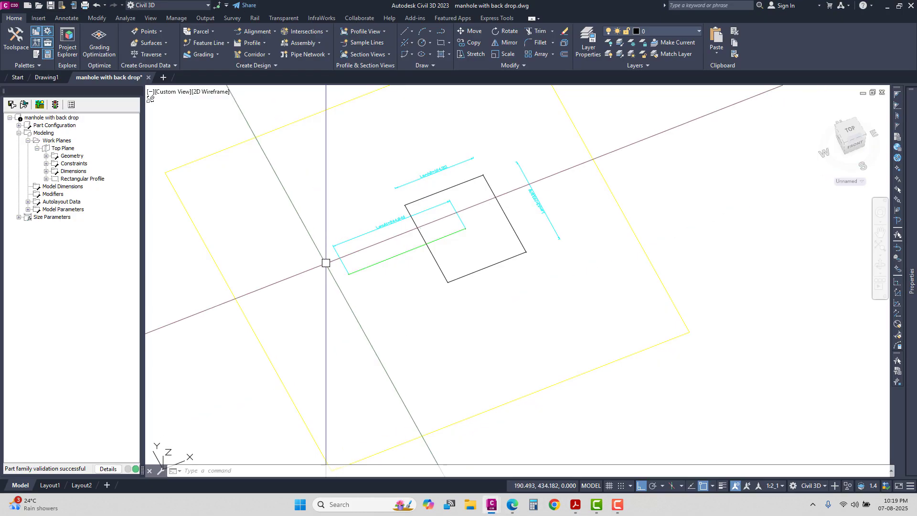
Add a new offset work plane named 'box plane'.
right_click(59, 142)
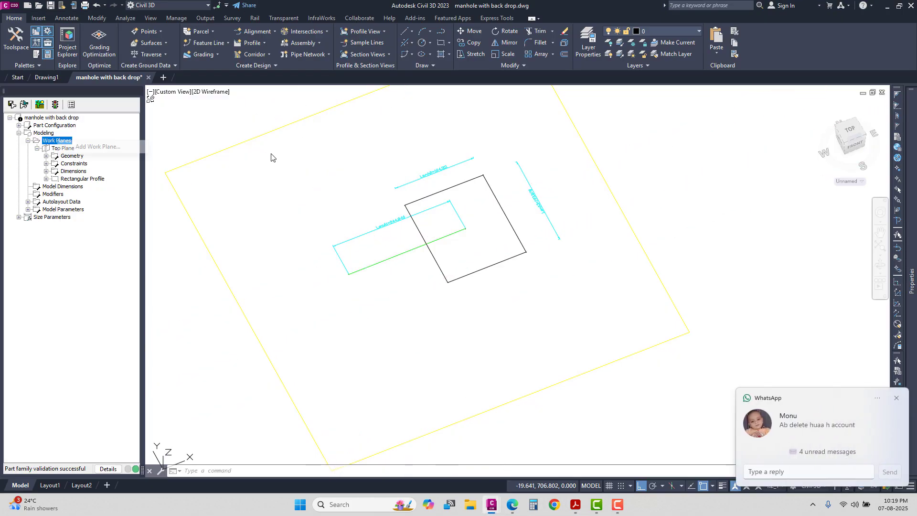
left_click(895, 398)
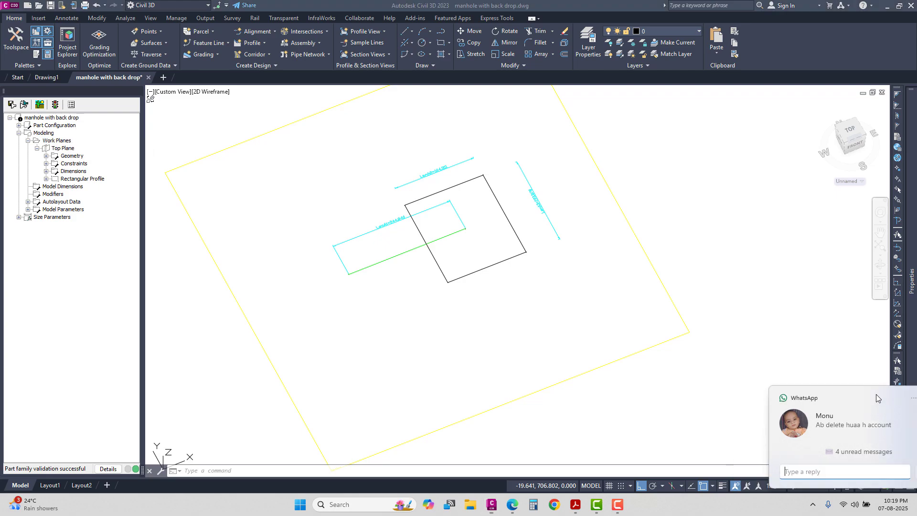
right_click(57, 148)
key("Escape")
right_click(63, 141)
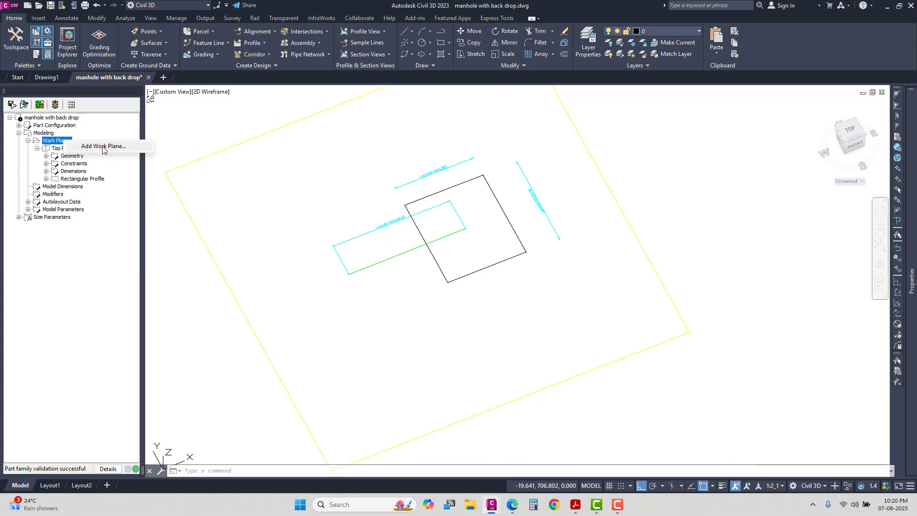
left_click(103, 147)
left_click(419, 248)
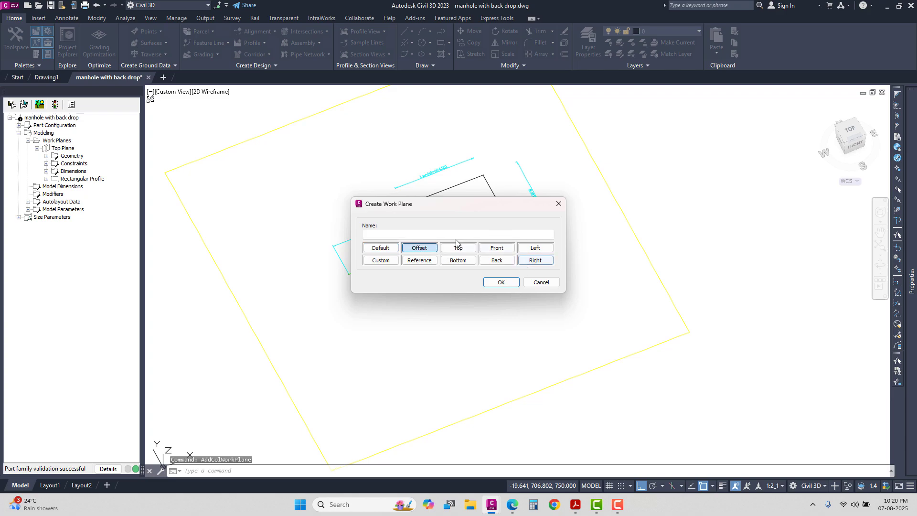
left_click(431, 235)
type("box plane")
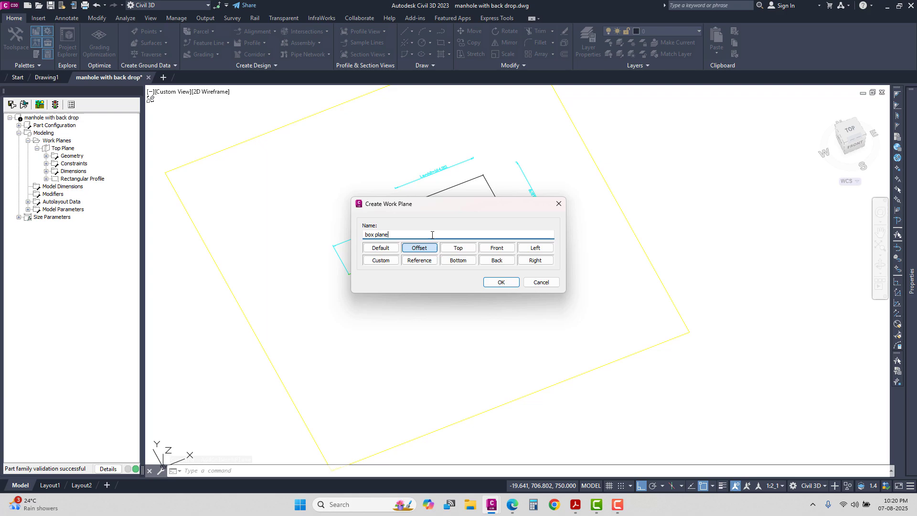
key("Return")
Reference the Top Plane and place the box plane below it.
scroll(433, 234, "down", 4)
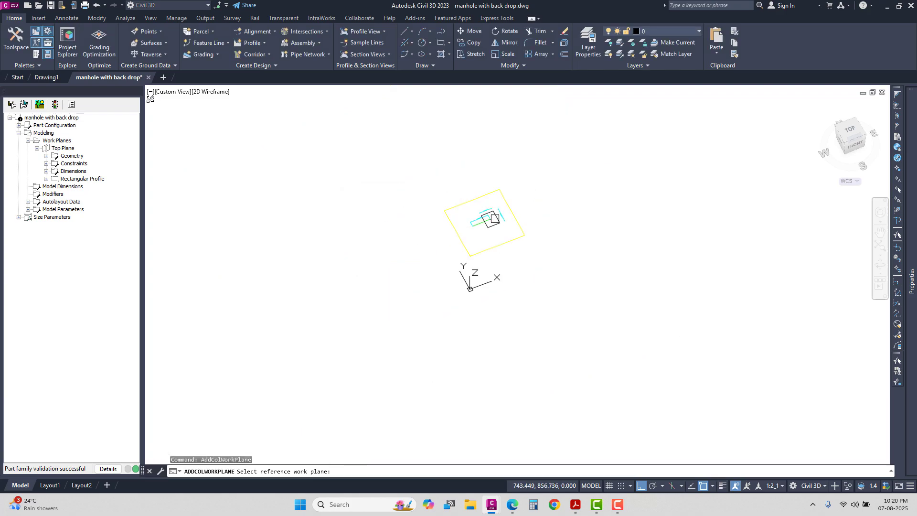
middle_click_drag(433, 234, 496, 224, "shift")
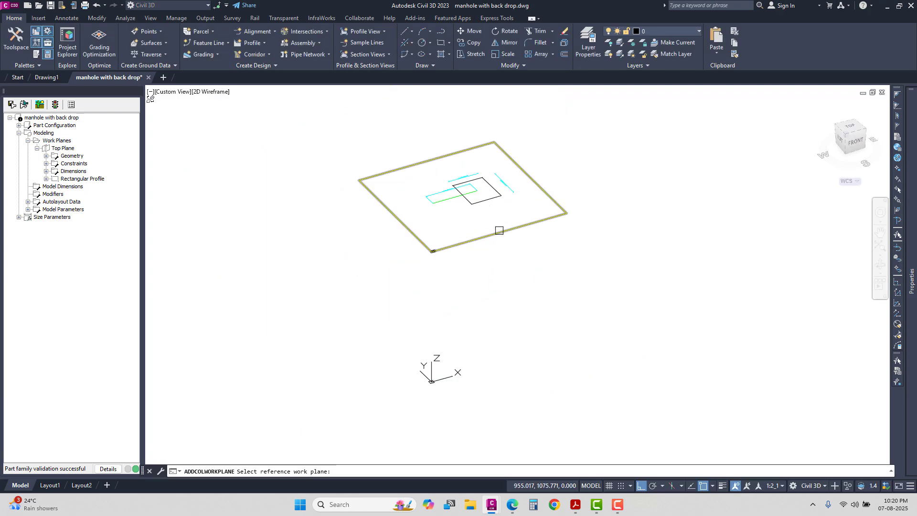
left_click(499, 235)
left_click(443, 346)
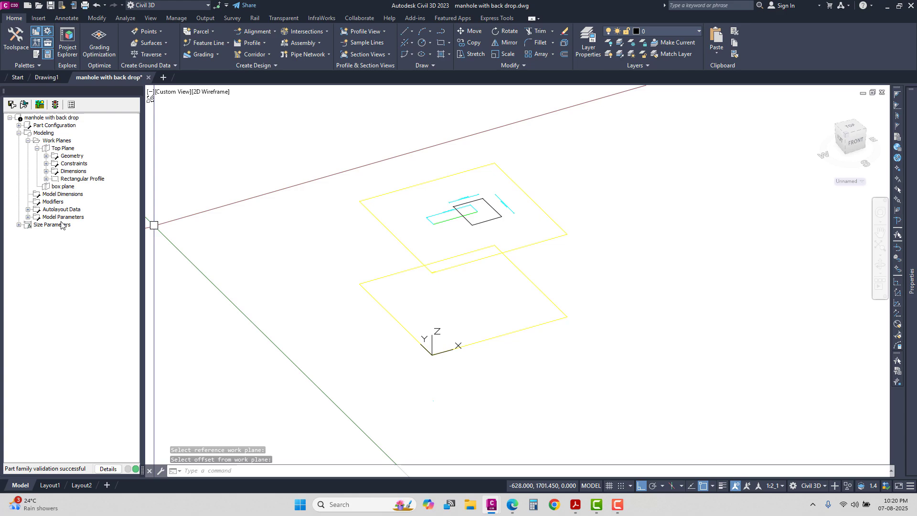
Extrude the Rectangular Profile with Plane termination down to box plane, forming the box.
right_click(66, 206)
left_click(91, 207)
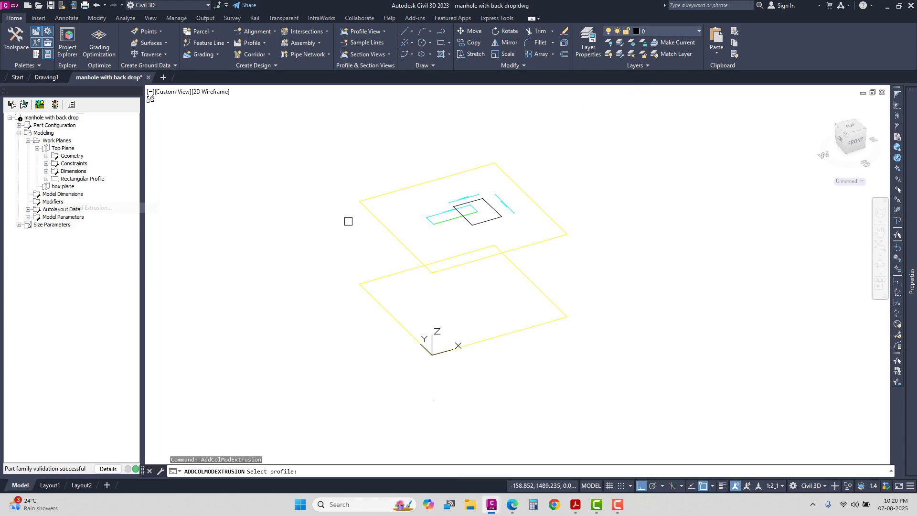
scroll(490, 221, "up", 2)
left_click(487, 221)
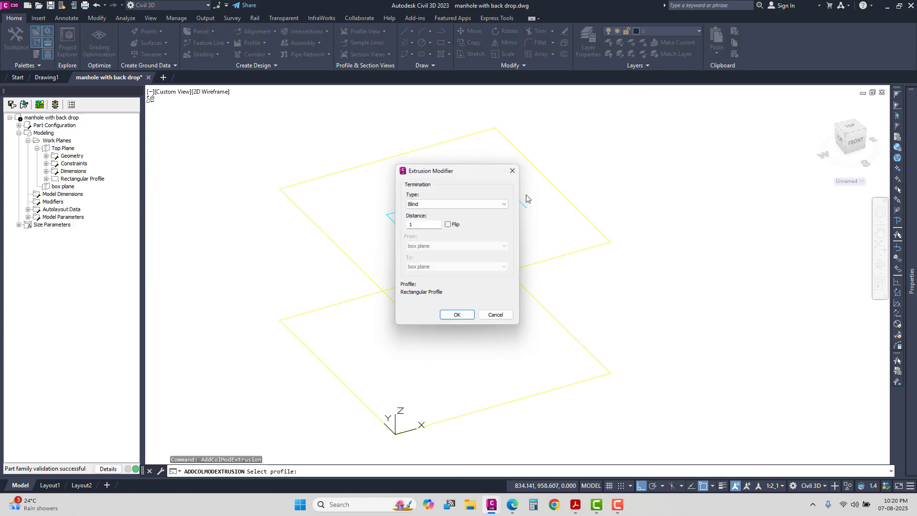
left_click(432, 204)
left_click(430, 218)
left_click(430, 268)
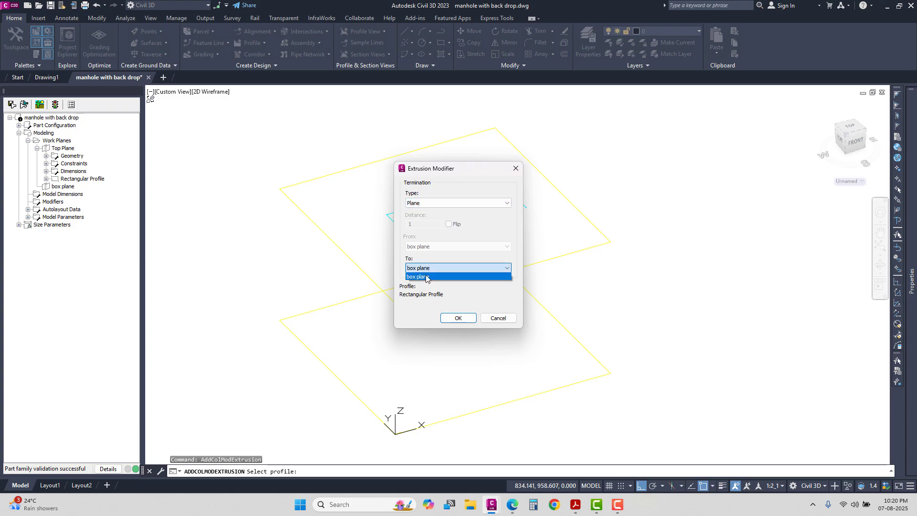
left_click(430, 276)
left_click(457, 319)
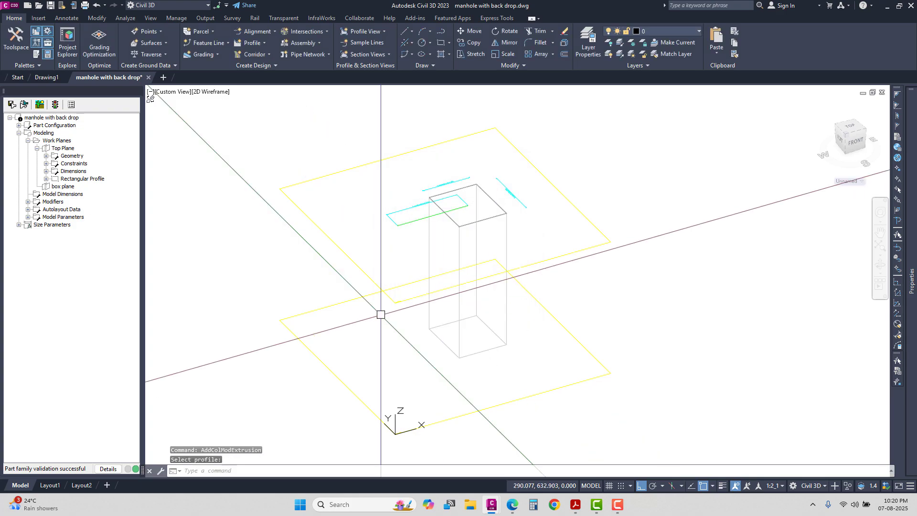
middle_click_drag(381, 313, 432, 371)
scroll(449, 262, "down", 3)
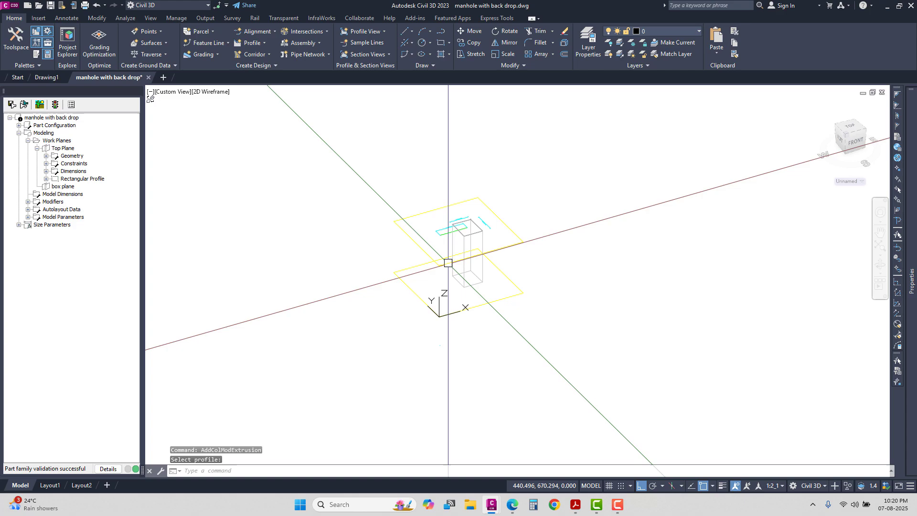
scroll(463, 288, "up", 2)
Bring the manhole section reference PDF back to the front in Acrobat.
key("alt+Tab")
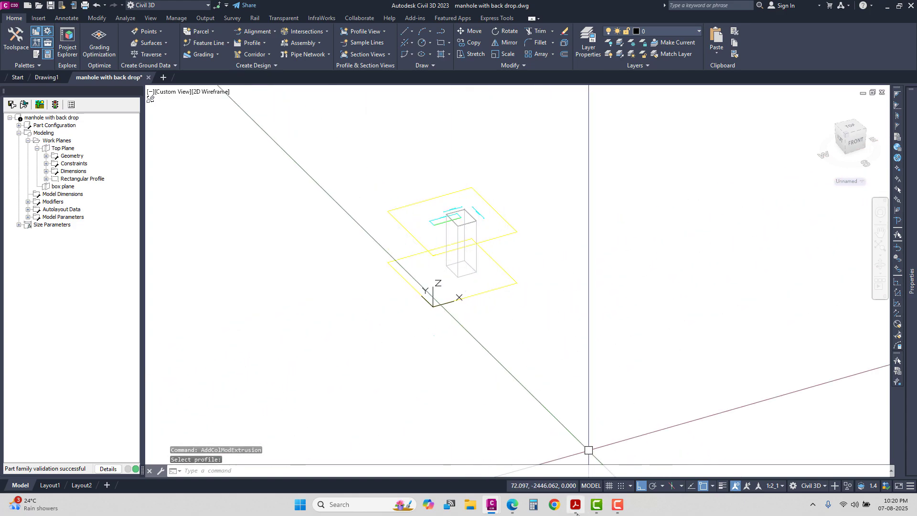
scroll(348, 287, "down", 2)
scroll(348, 287, "down", 4)
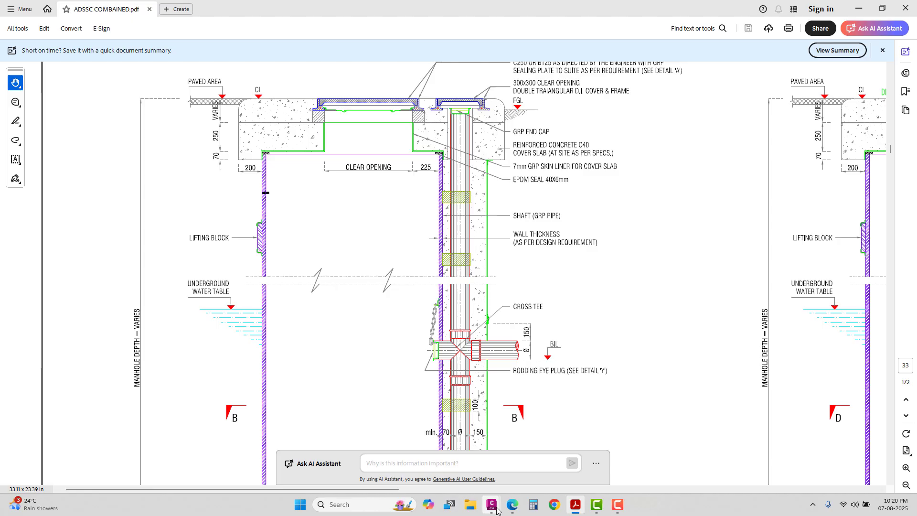
Back in the manhole with back drop drawing, add a point reference on box plane.
mouse_move(492, 505)
left_click(540, 430)
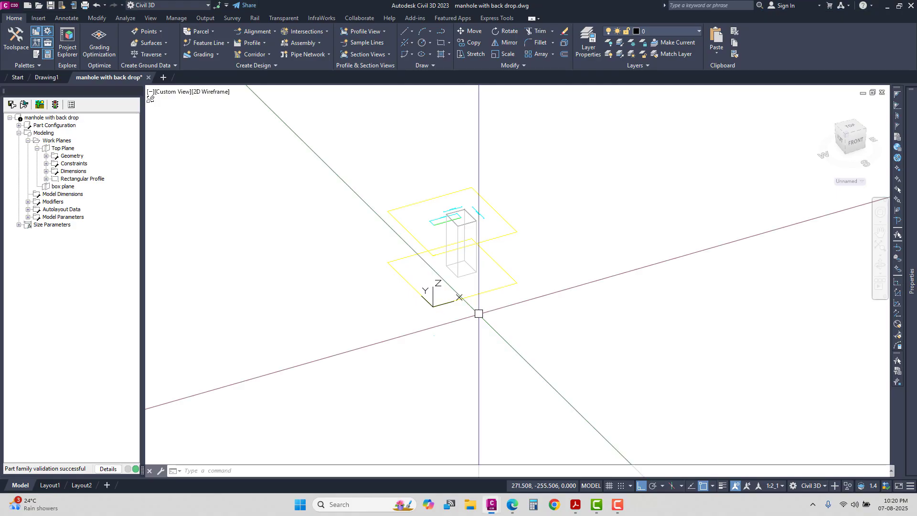
left_click(37, 148)
left_click(56, 156)
right_click(56, 156)
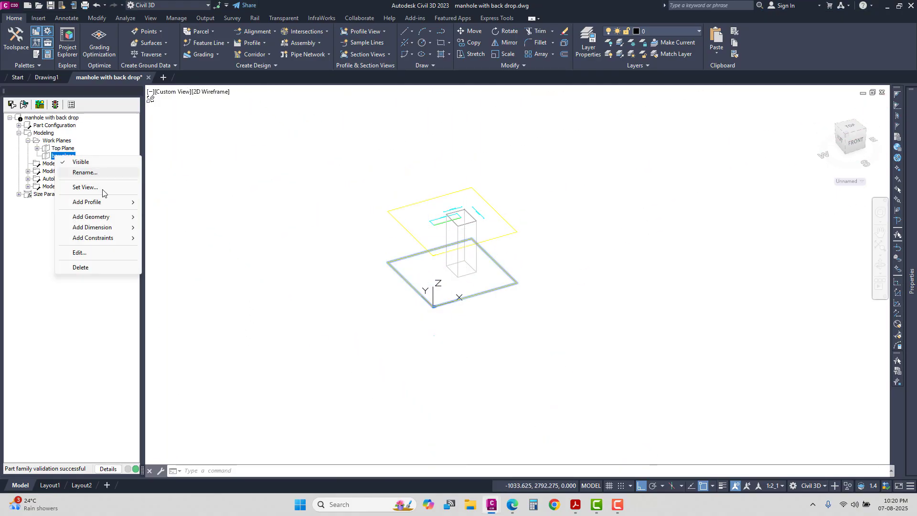
mouse_move(122, 220)
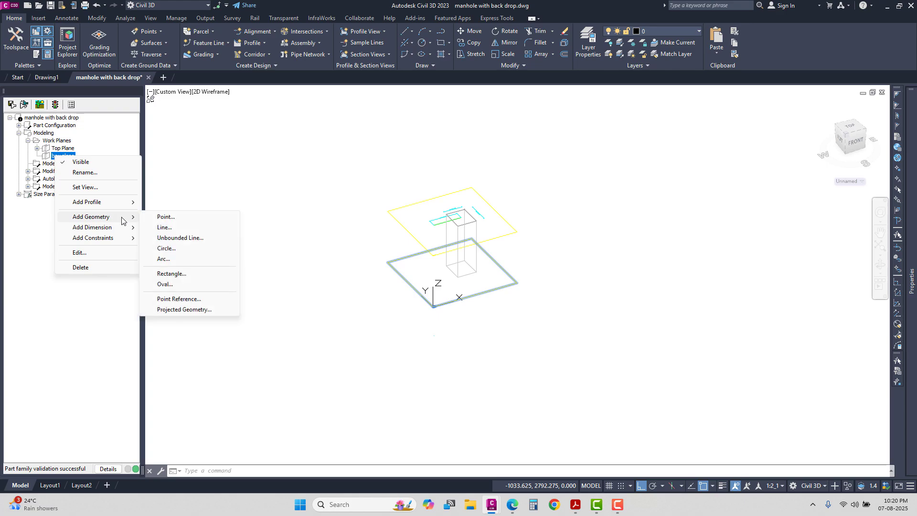
left_click(168, 299)
scroll(434, 224, "up", 10)
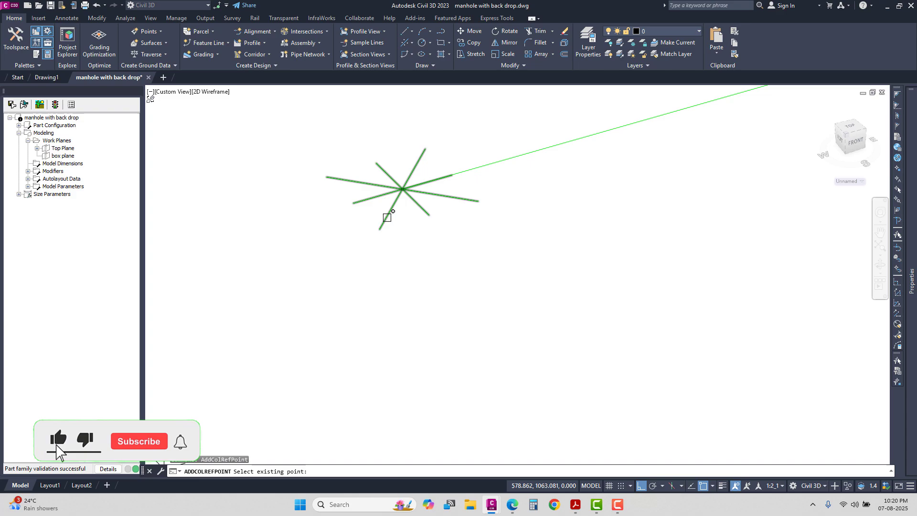
left_click(385, 213)
Insert a Layout Data entry under Autolayout Data, placed at the star's centre.
left_click(27, 179)
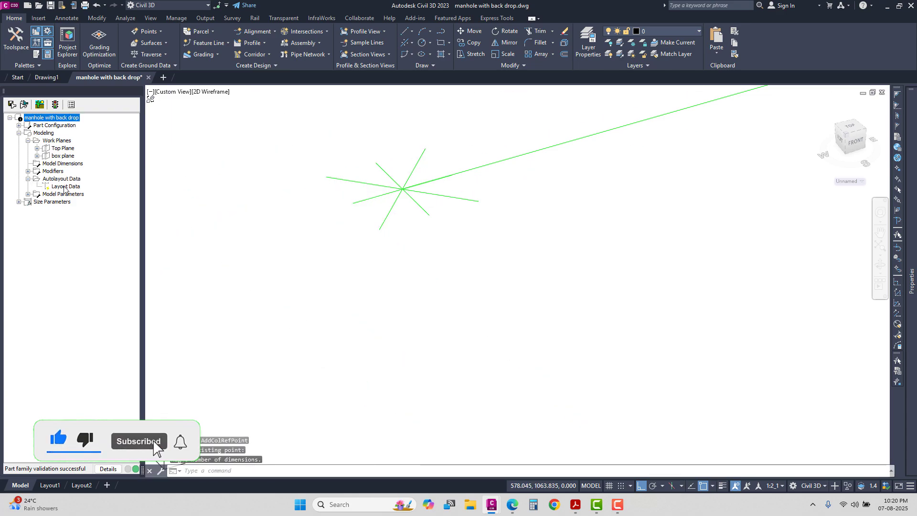
right_click(65, 186)
left_click(113, 243)
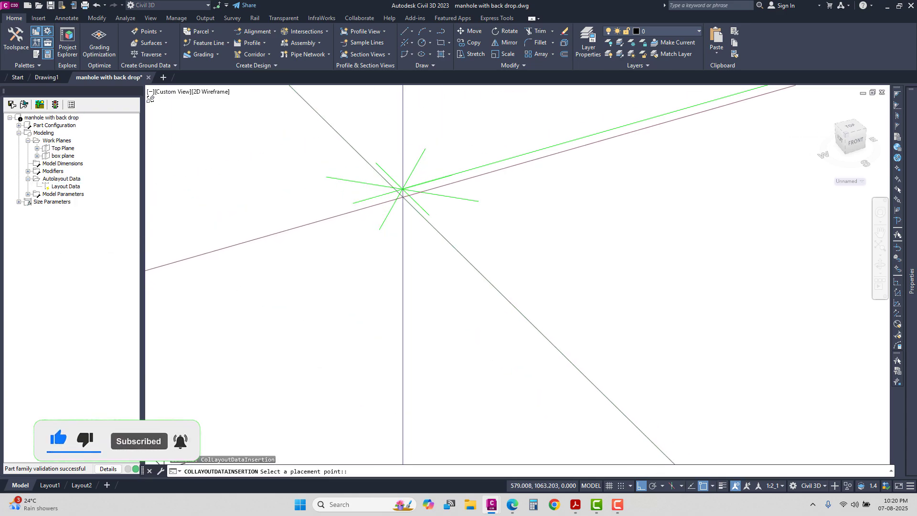
left_click(404, 188)
scroll(439, 180, "up", 3)
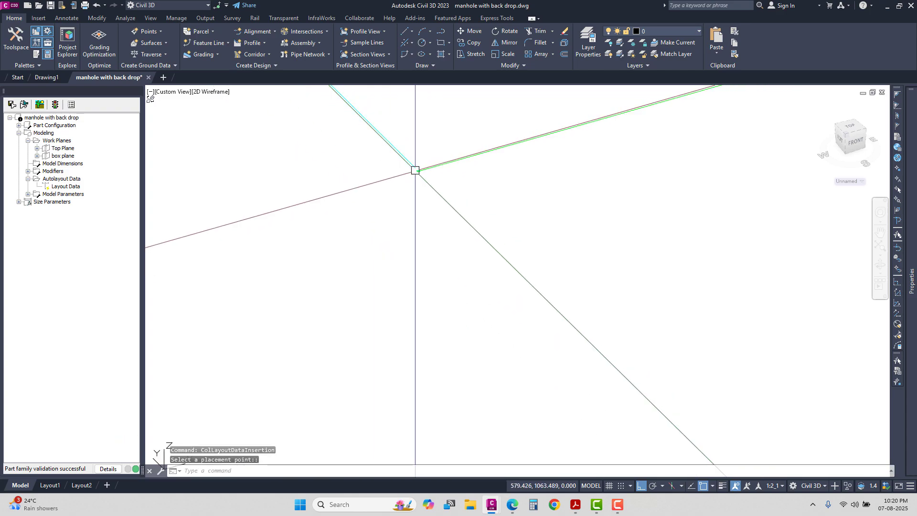
scroll(415, 177, "down", 8)
scroll(473, 303, "up", 10)
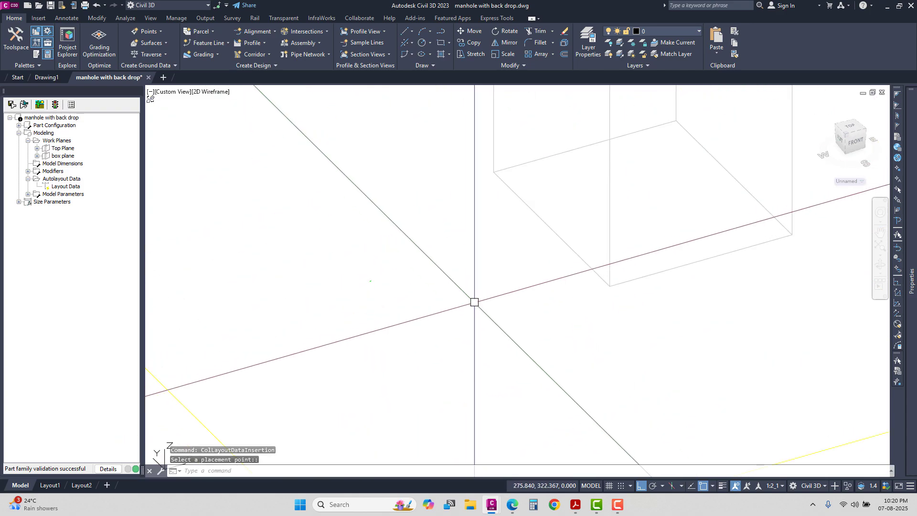
Draw a circular profile on box plane, centred at the green marker.
left_click(63, 155)
right_click(66, 156)
mouse_move(109, 200)
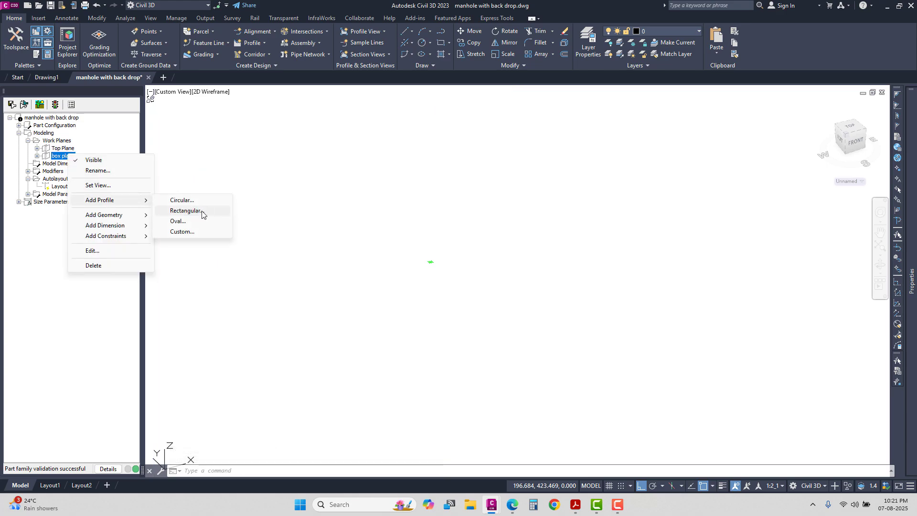
left_click(188, 200)
left_click(429, 263)
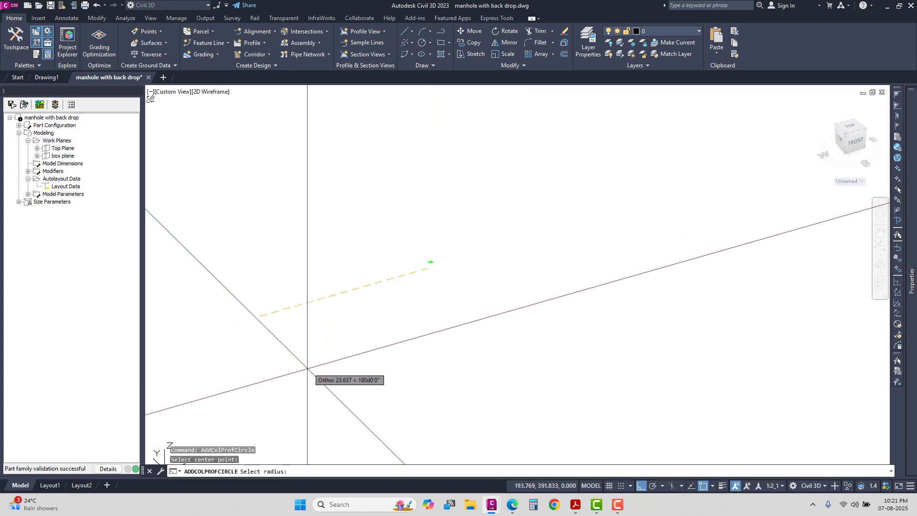
left_click(512, 256)
scroll(514, 255, "down", 6)
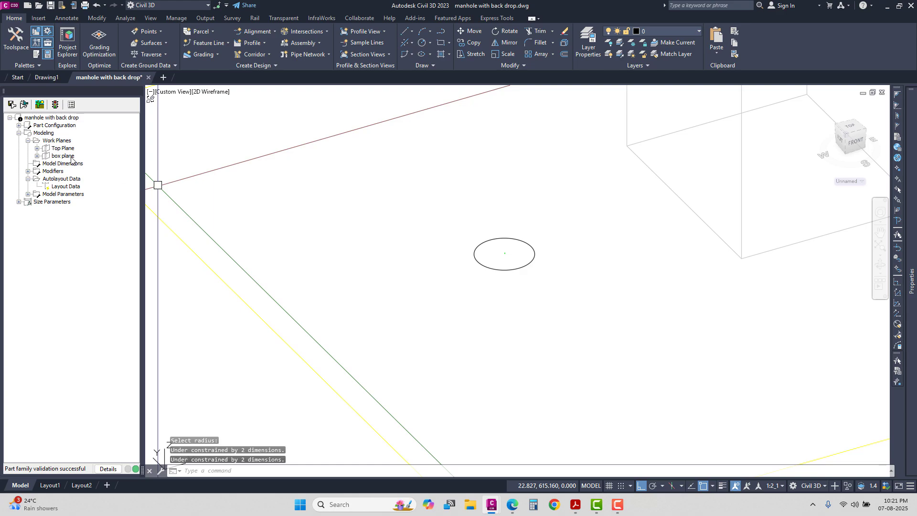
scroll(511, 262, "down", 5)
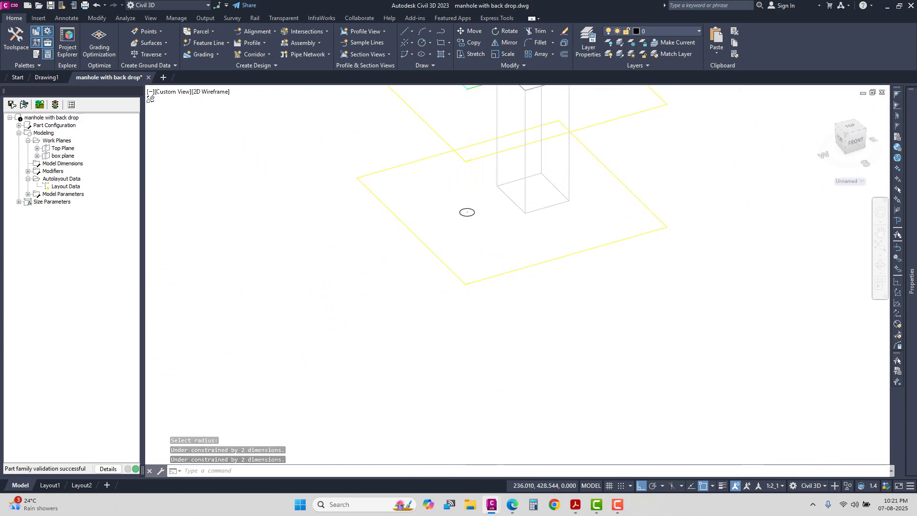
scroll(467, 205, "up", 4)
Add a diameter dimension to the circle on box plane.
left_click(62, 156)
right_click(60, 156)
mouse_move(98, 231)
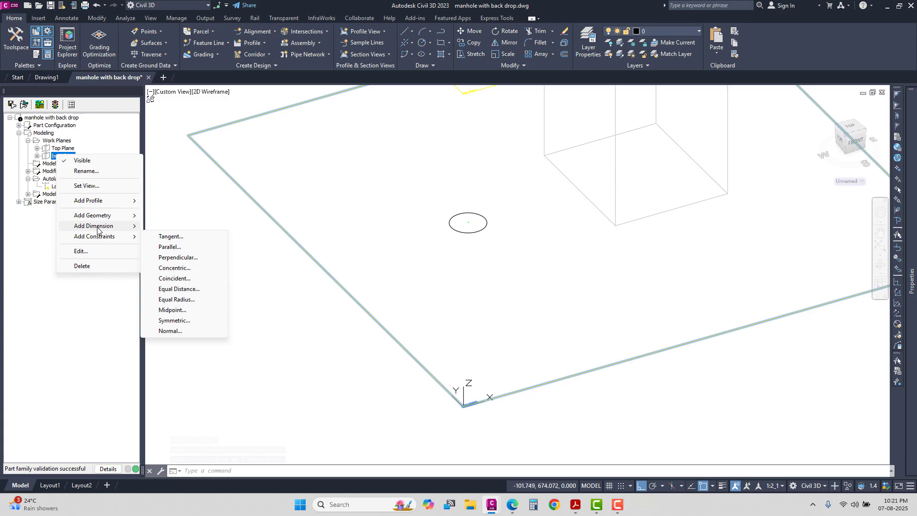
left_click(175, 282)
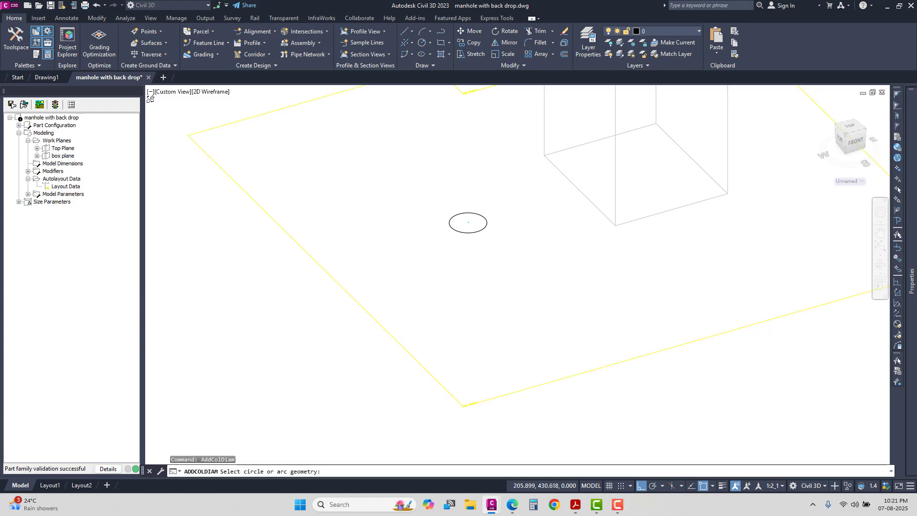
scroll(448, 211, "up", 3)
left_click(459, 221)
left_click(437, 205)
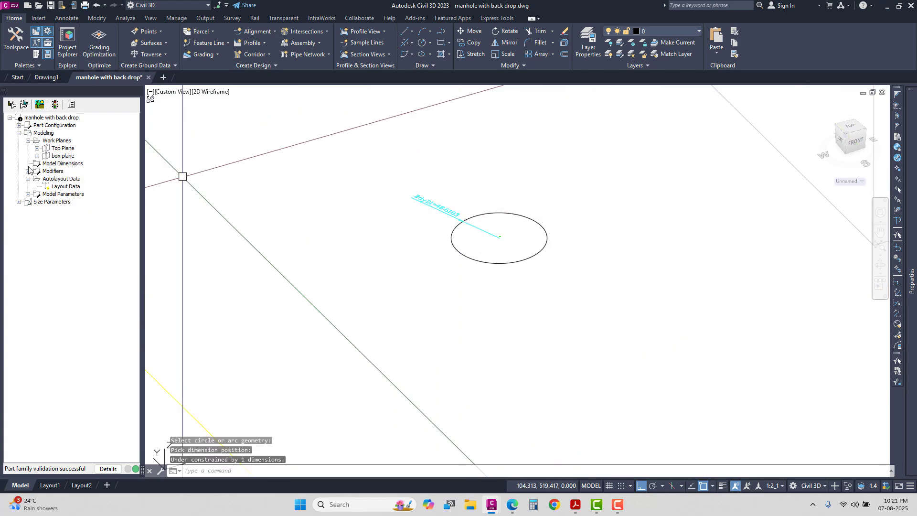
Set the BdyD1 body diameter parameter to 1000 in Model Parameters.
double_click(59, 195)
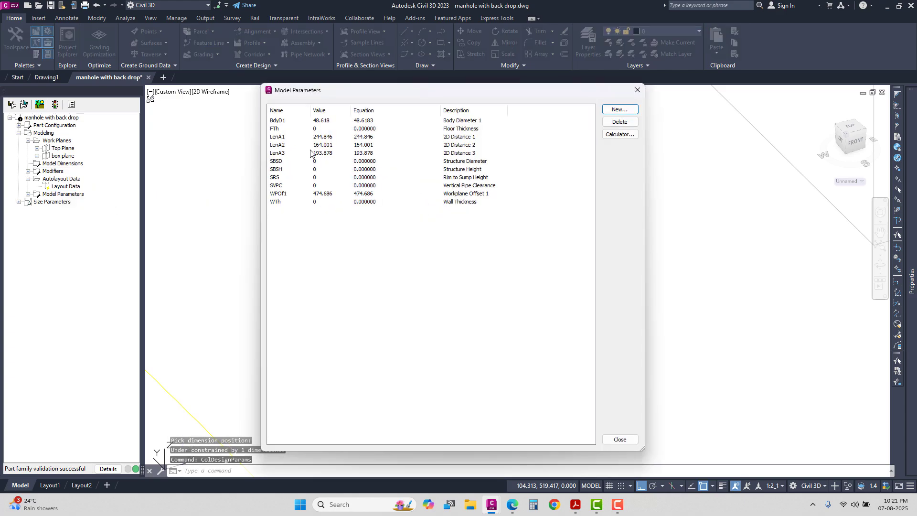
left_click(356, 123)
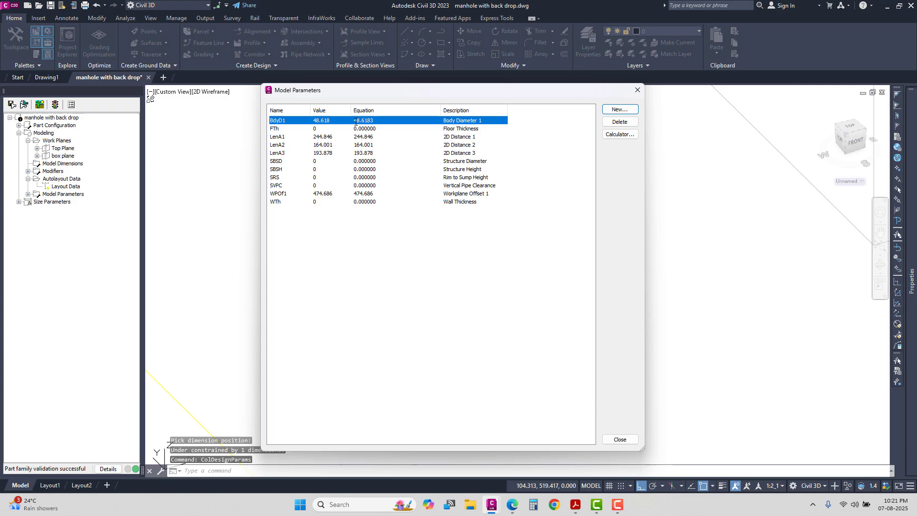
left_click(356, 121)
type("1000")
key("Return")
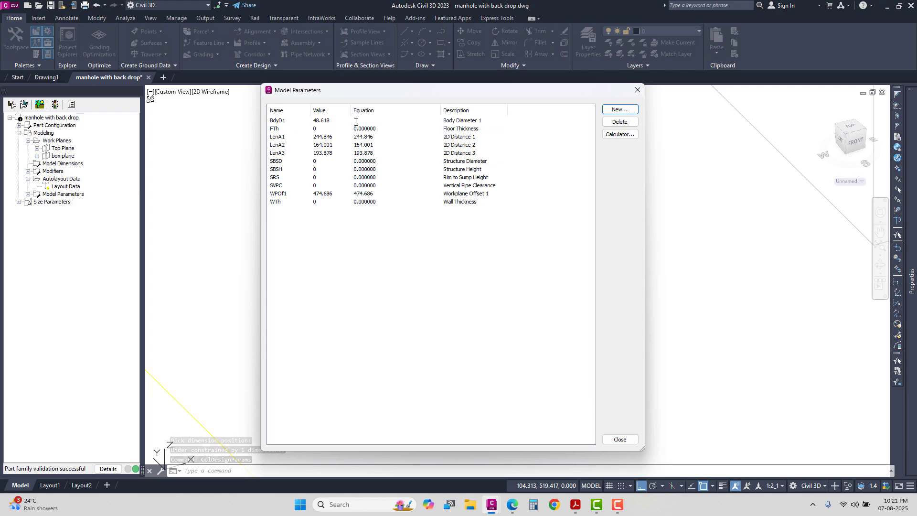
left_click(620, 440)
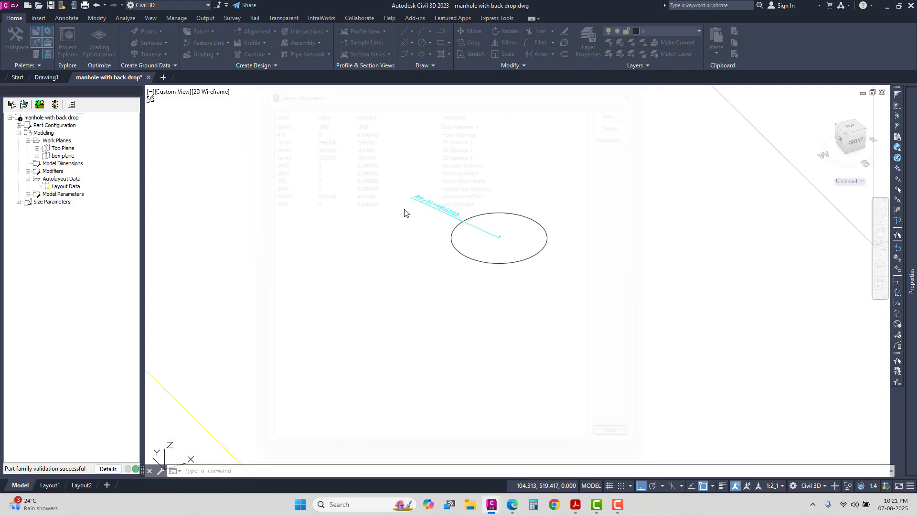
Extrude the circle Blind 1000 downward into the cylindrical manhole body.
middle_click_drag(398, 200, 379, 225)
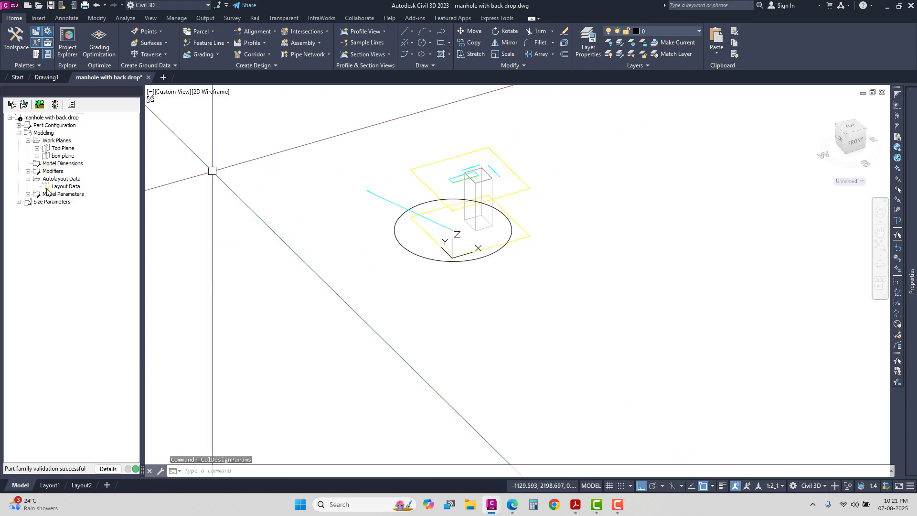
right_click(53, 171)
left_click(71, 179)
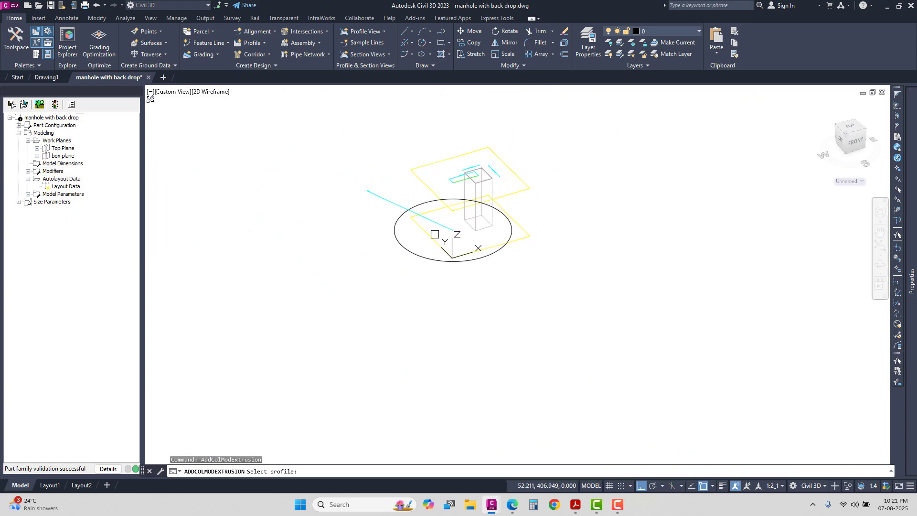
left_click(416, 254)
left_click(427, 206)
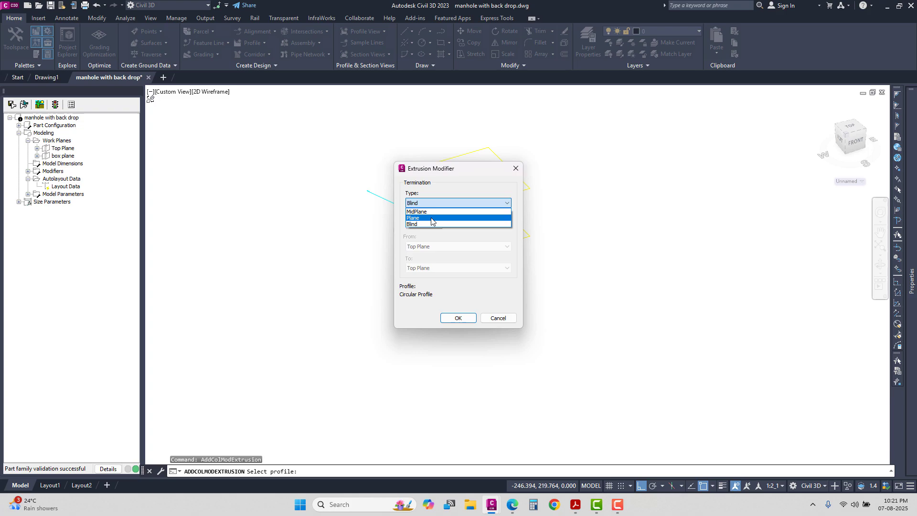
left_click(429, 221)
left_click(439, 203)
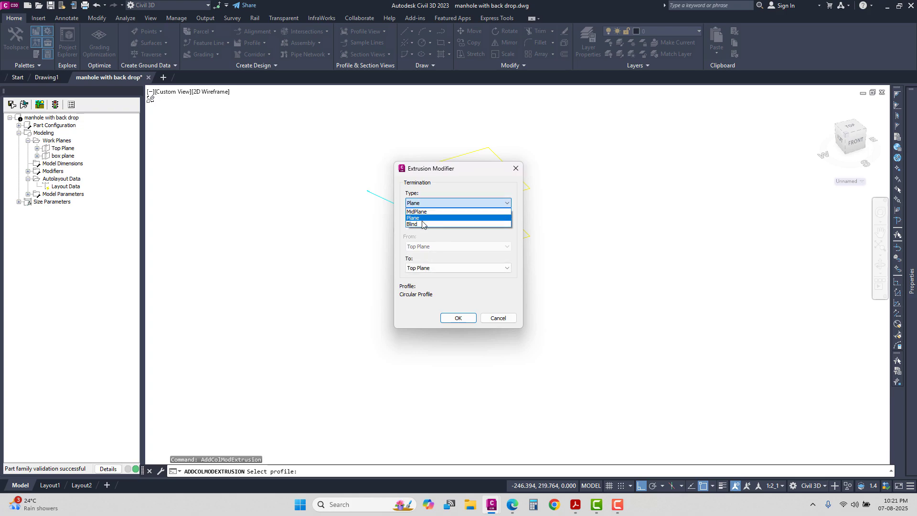
left_click(437, 224)
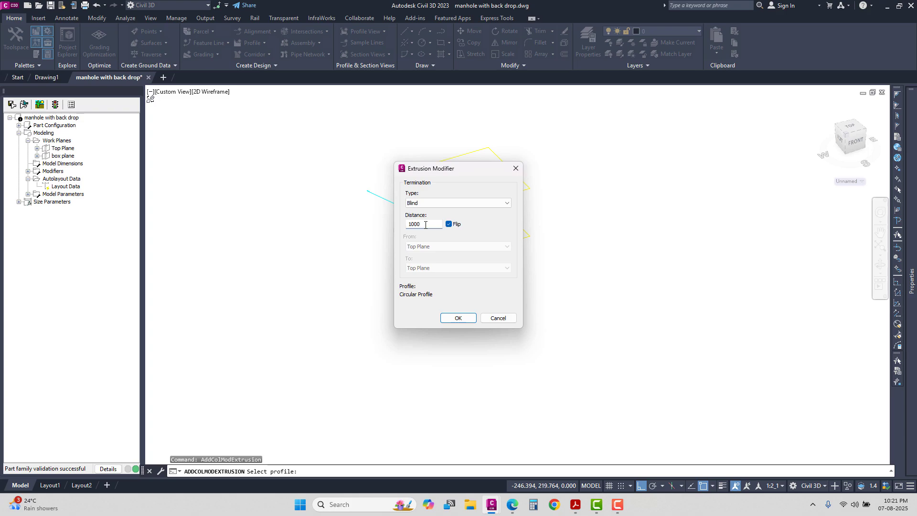
left_click(456, 318)
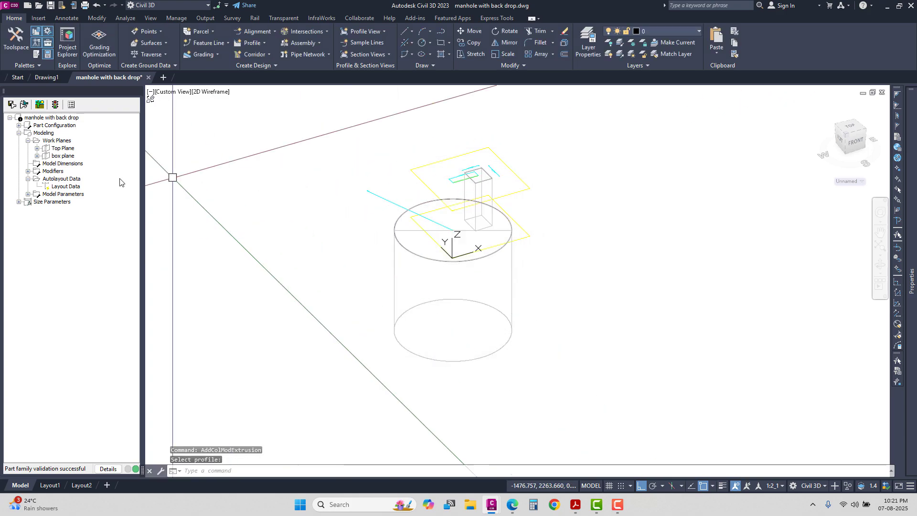
Add a model distance dimension to the cylinder.
right_click(54, 164)
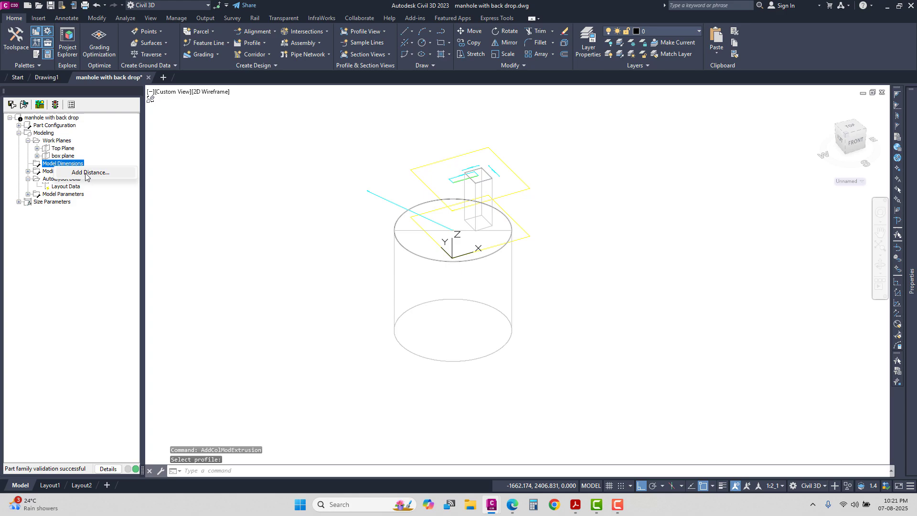
left_click(76, 172)
left_click(392, 273)
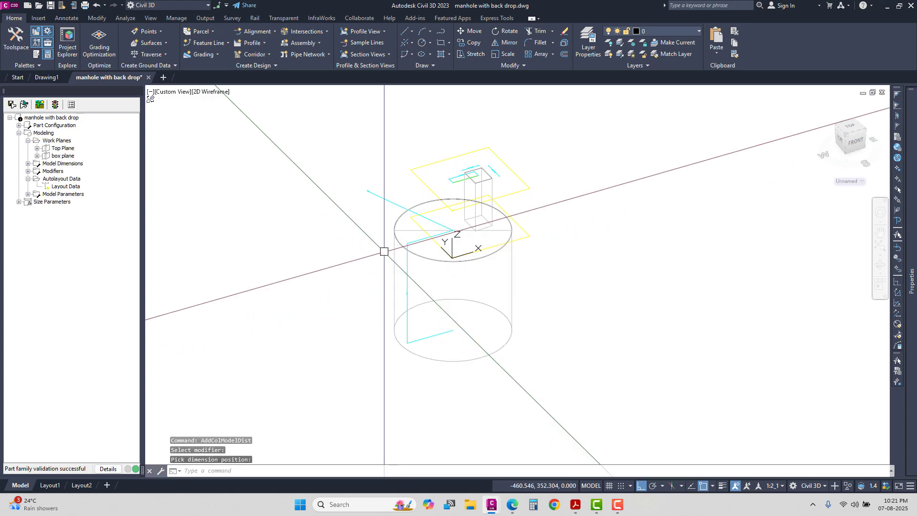
middle_click_drag(406, 294, 415, 308)
left_click(415, 308)
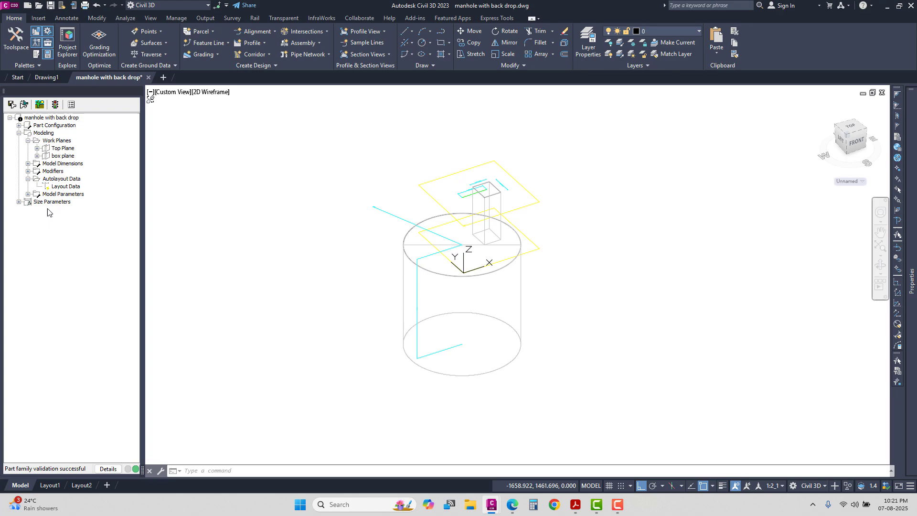
Add Barrel Pipe Clearance and Frame Height size parameters.
right_click(51, 206)
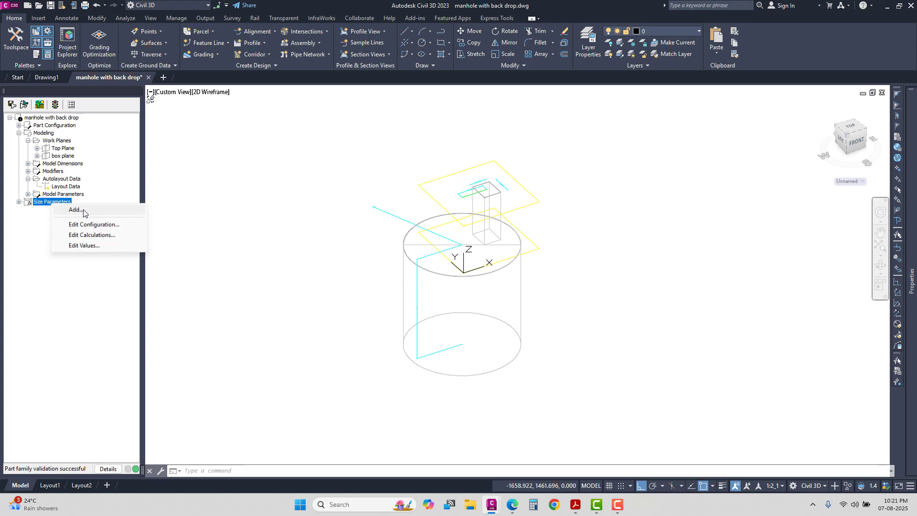
left_click(83, 210)
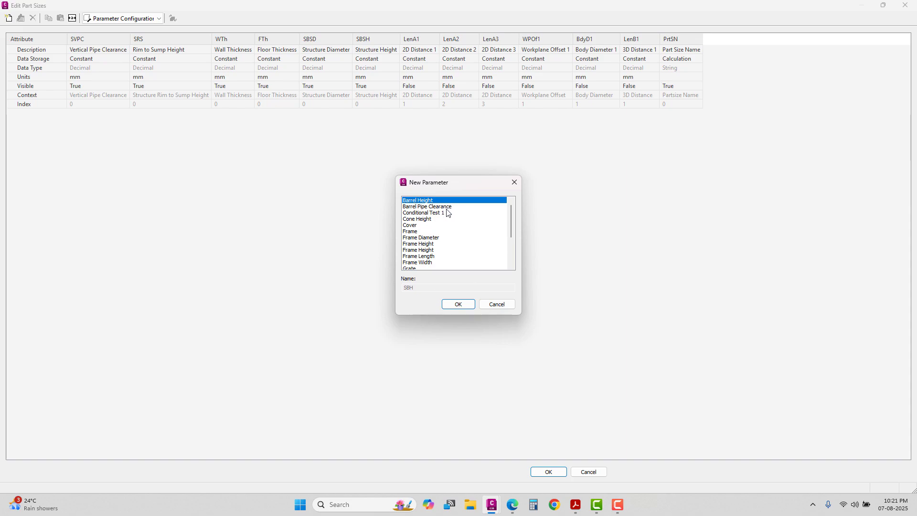
left_click(446, 207)
left_click(460, 305)
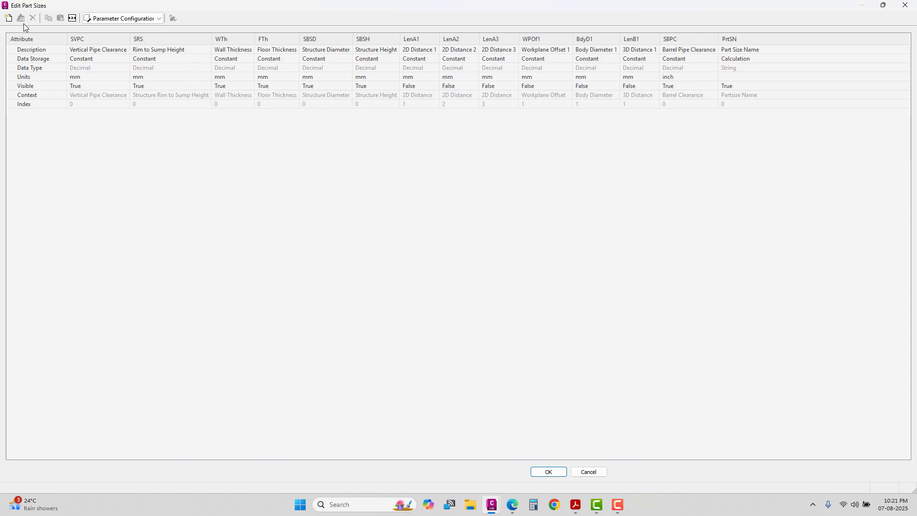
left_click(8, 18)
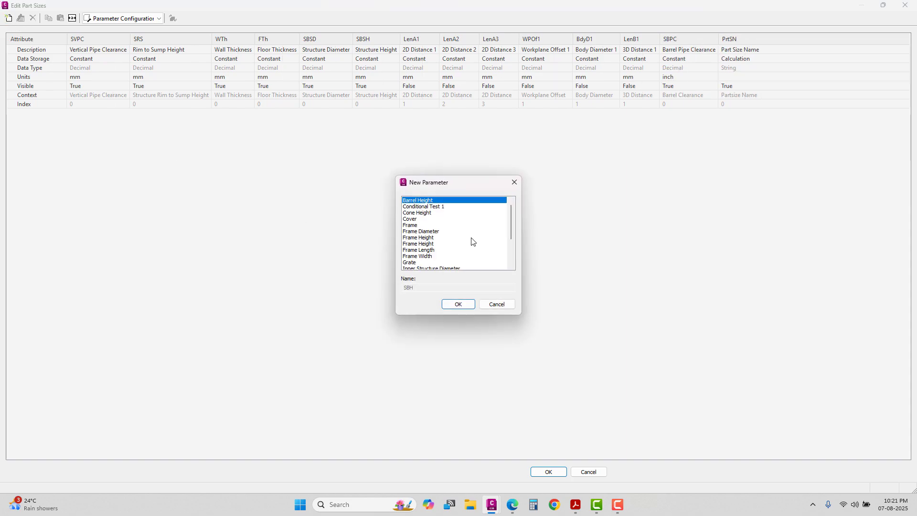
left_click(437, 237)
left_click(436, 244)
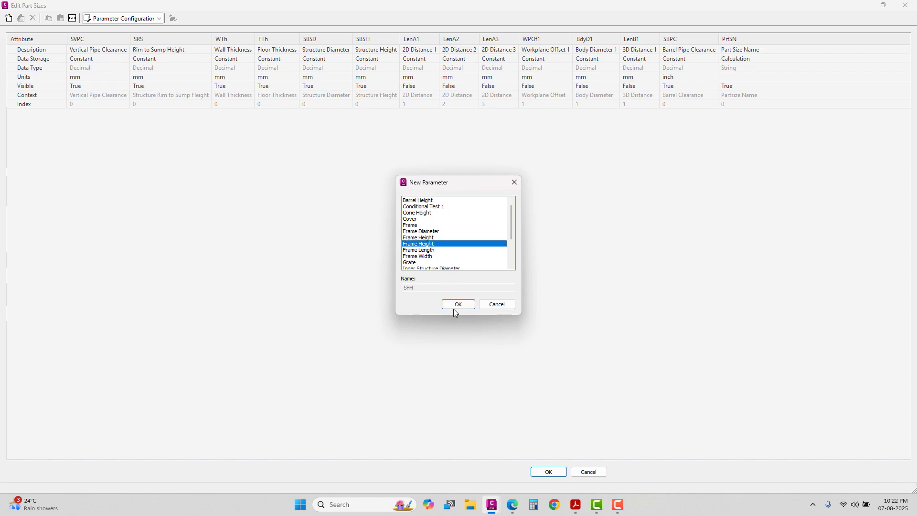
left_click(455, 305)
Add Frame Length and Frame Width size parameters.
left_click(9, 19)
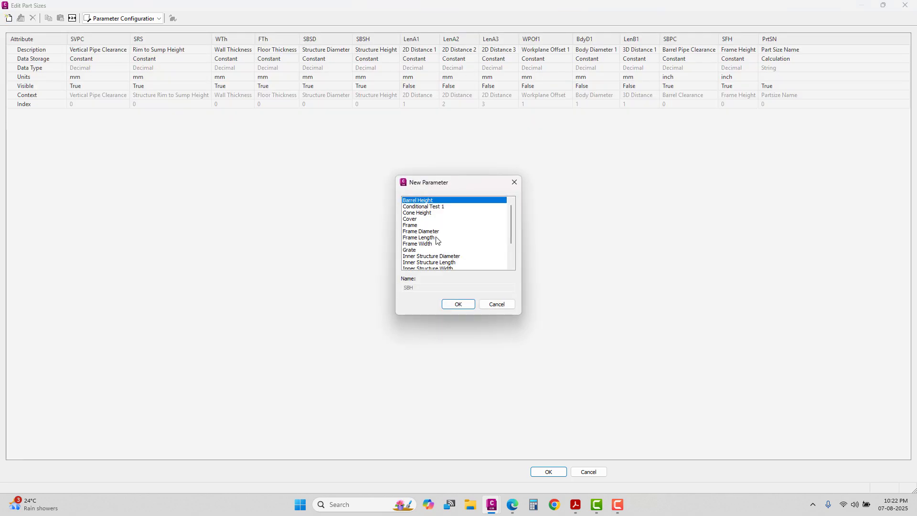
left_click(421, 238)
left_click(457, 305)
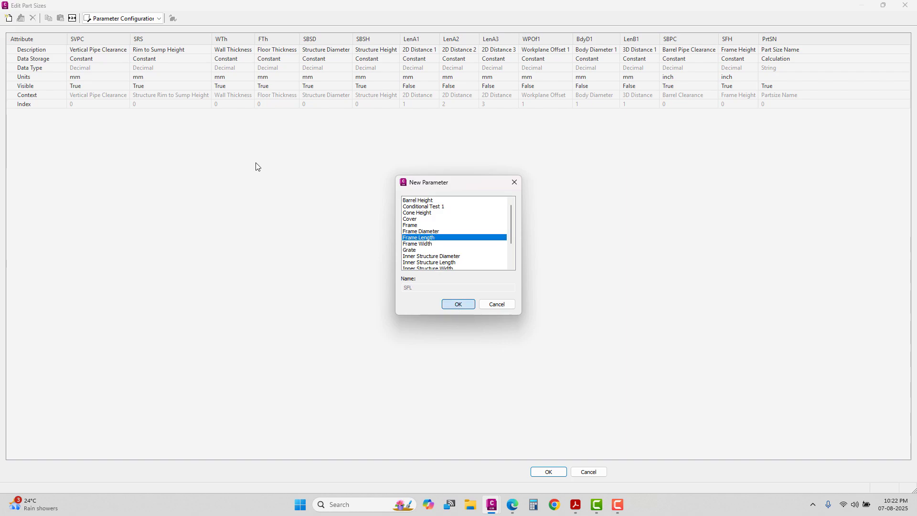
left_click(9, 19)
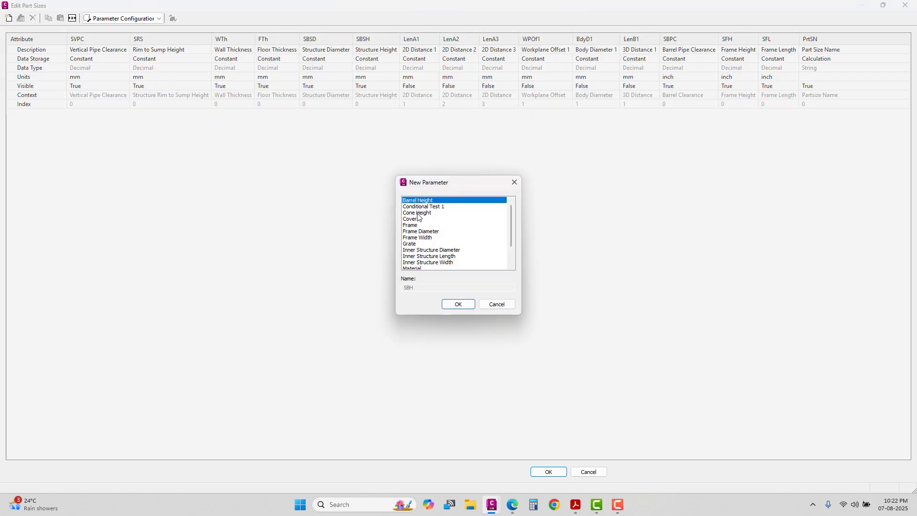
left_click(422, 238)
left_click(452, 302)
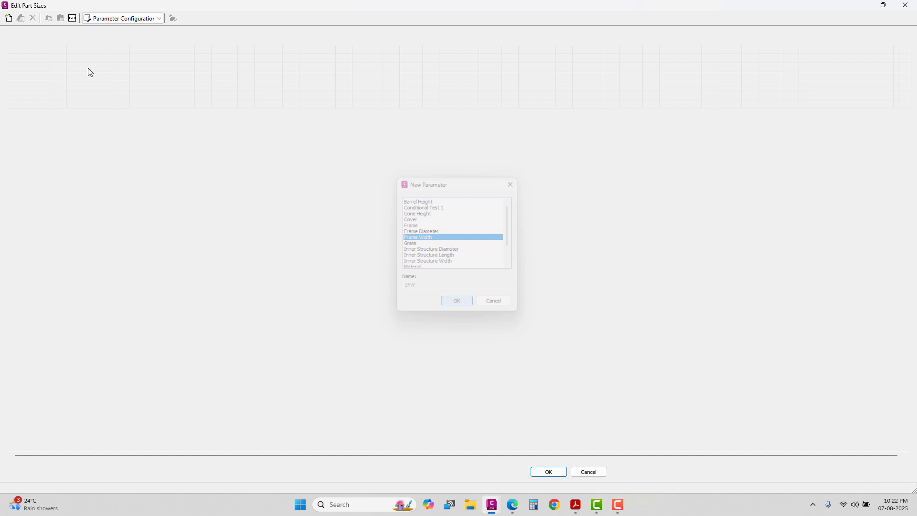
Add Inner Structure Diameter and Slab Thickness parameters, then confirm the size editor.
left_click(9, 20)
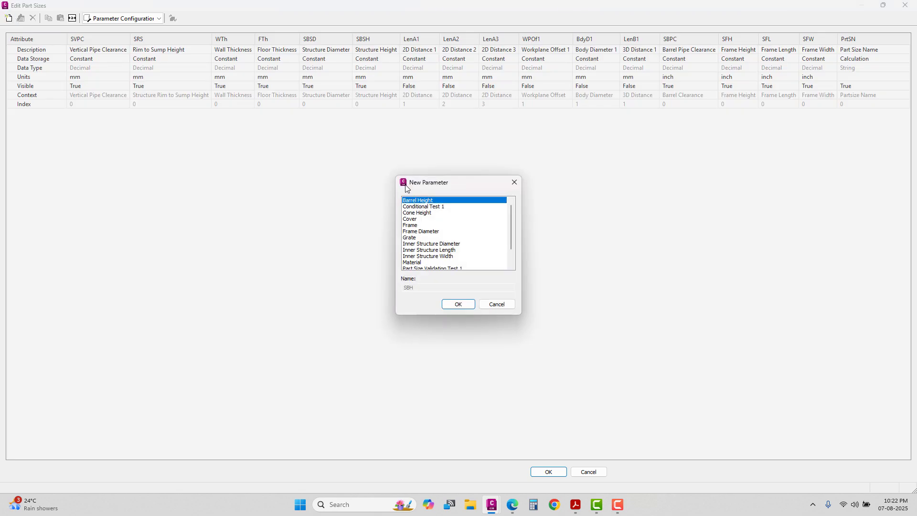
left_click(431, 244)
left_click(459, 305)
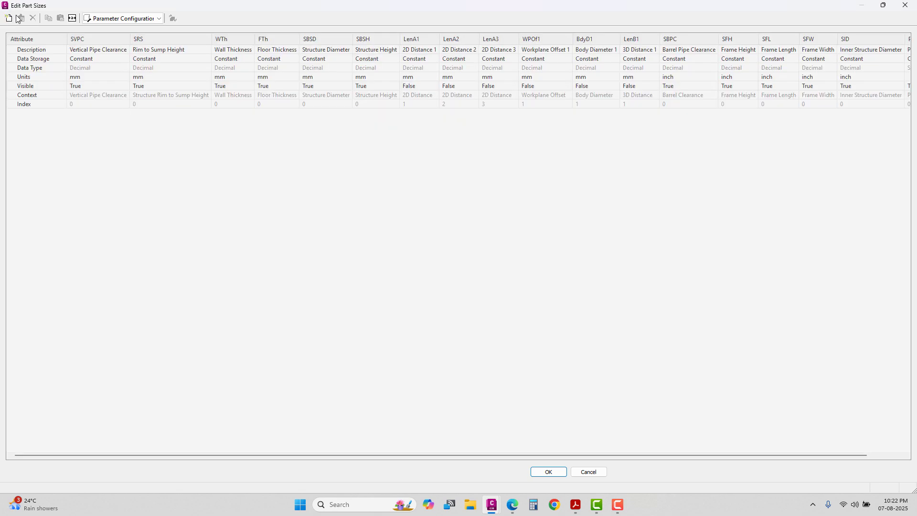
scroll(456, 234, "down", 3)
left_click(416, 257)
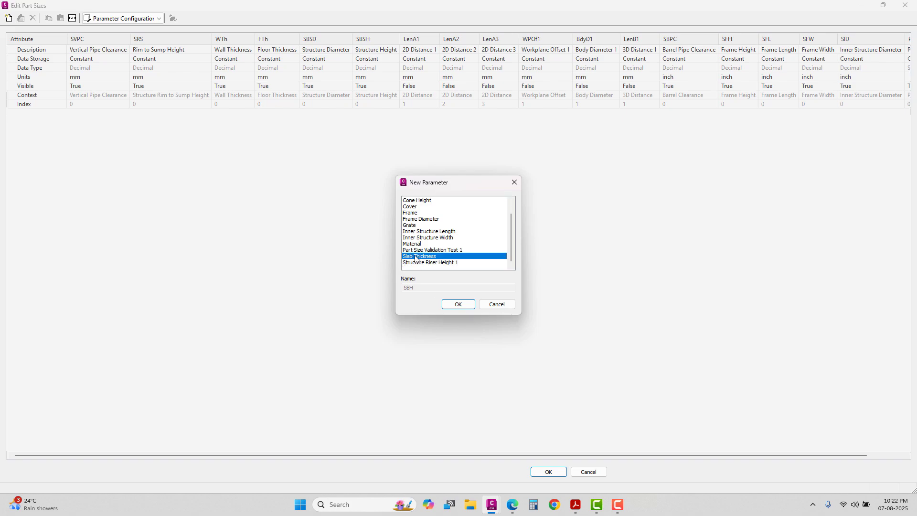
left_click(454, 304)
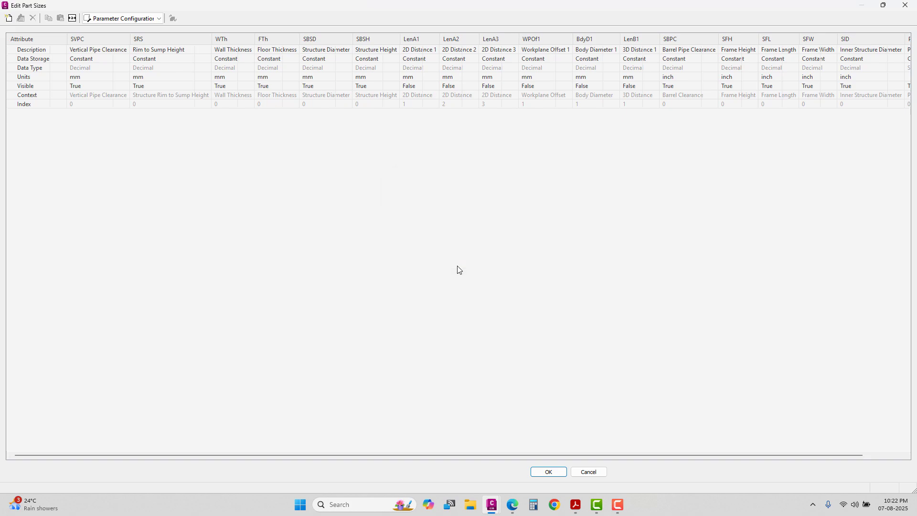
left_click(544, 472)
In the size calculations, enter SFL 750, SFW 600 and SID 1500.
right_click(66, 202)
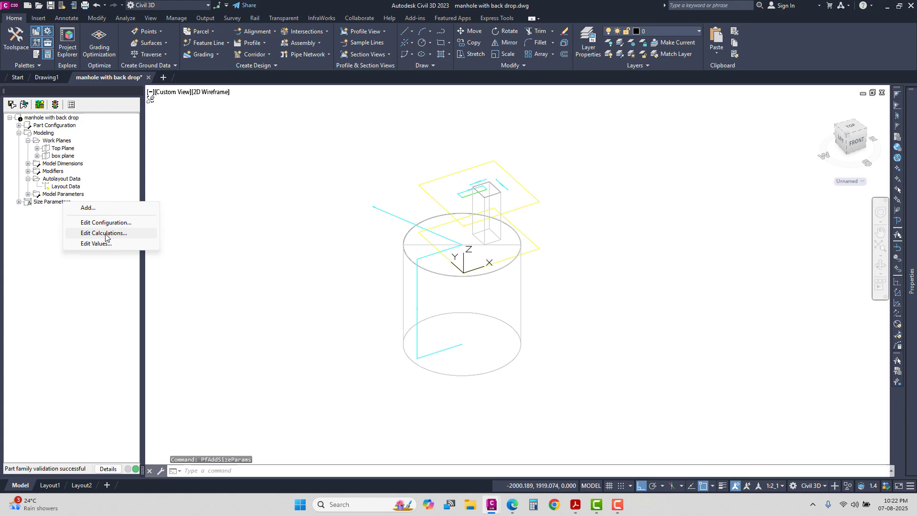
left_click(105, 233)
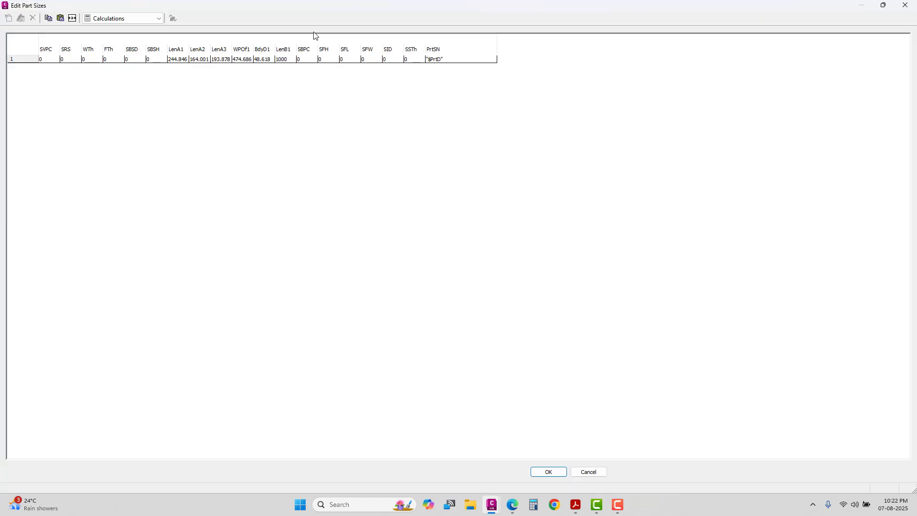
left_click(130, 20)
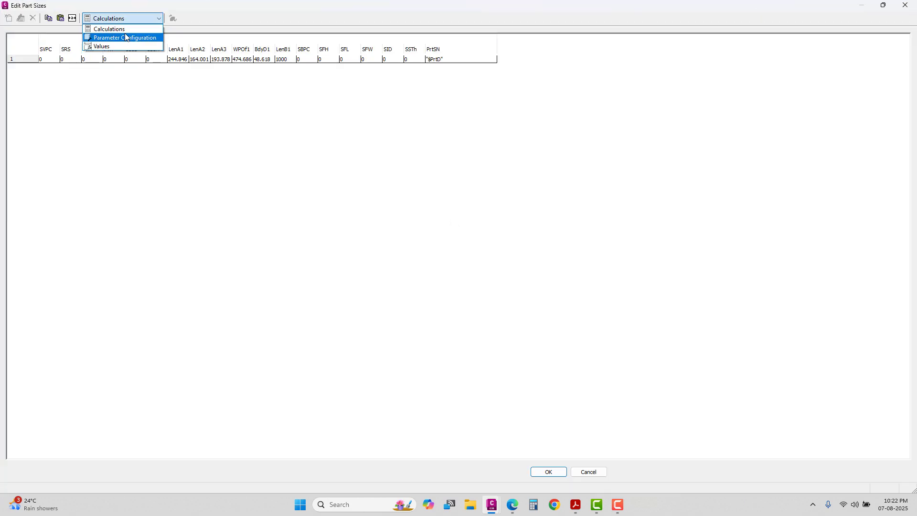
left_click(117, 29)
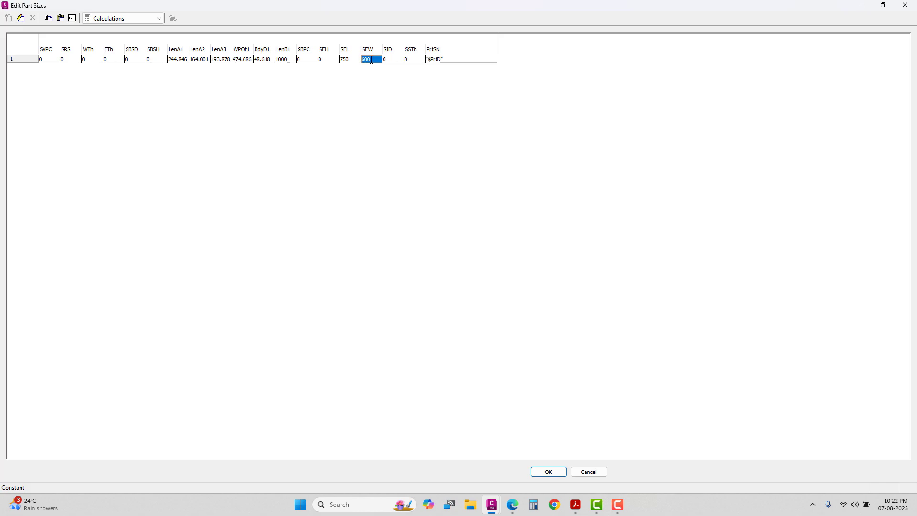
left_click(391, 63)
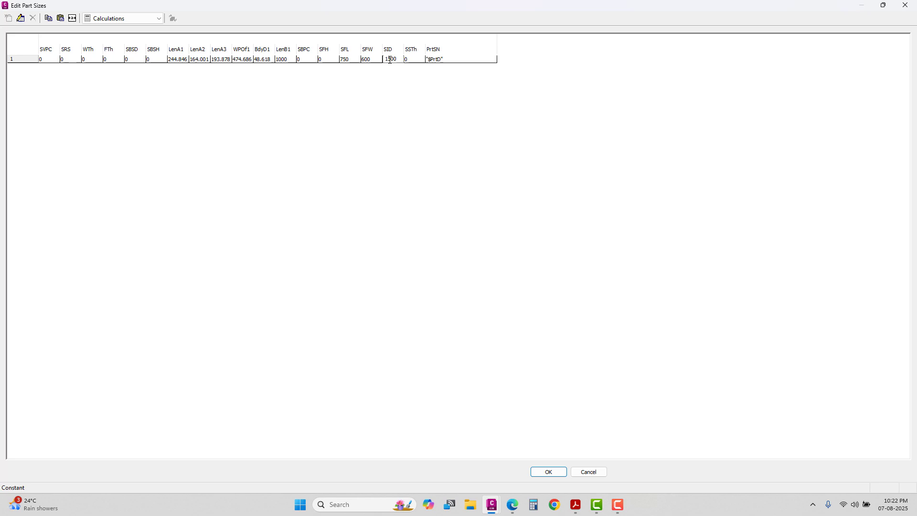
left_click(410, 61)
Enter SSTh 250 and WTh 100 in the part size table.
left_click(577, 508)
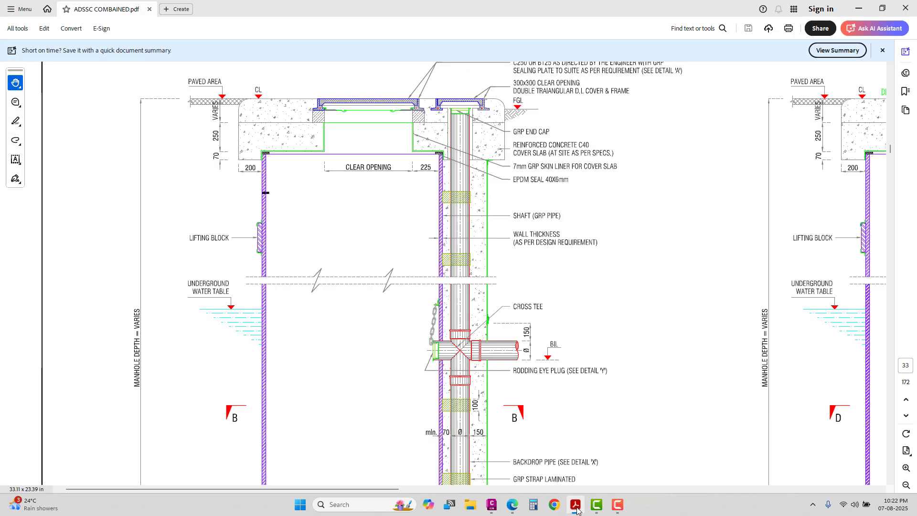
left_click(577, 507)
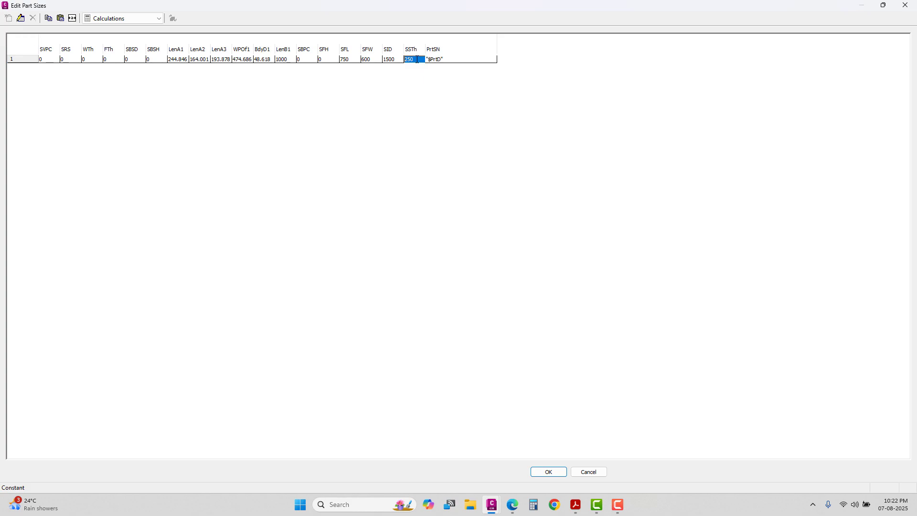
left_click(85, 59)
left_click(111, 60)
Scroll the Acrobat reference drawing to manhole Section 'AA'.
left_click(575, 506)
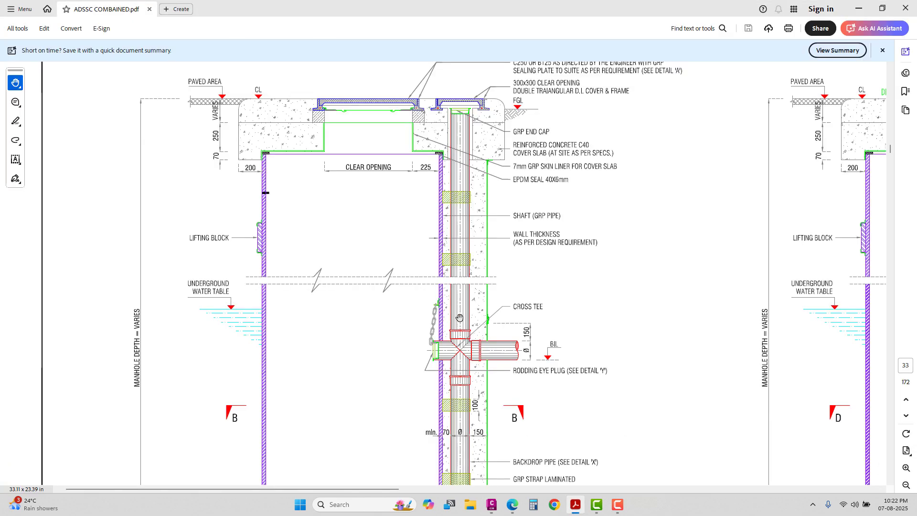
scroll(375, 273, "down", 8)
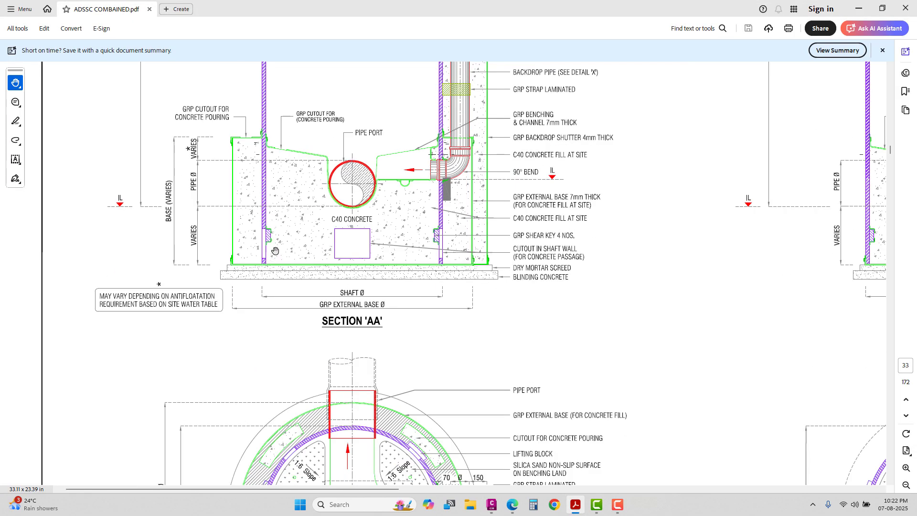
scroll(283, 240, "up", 2)
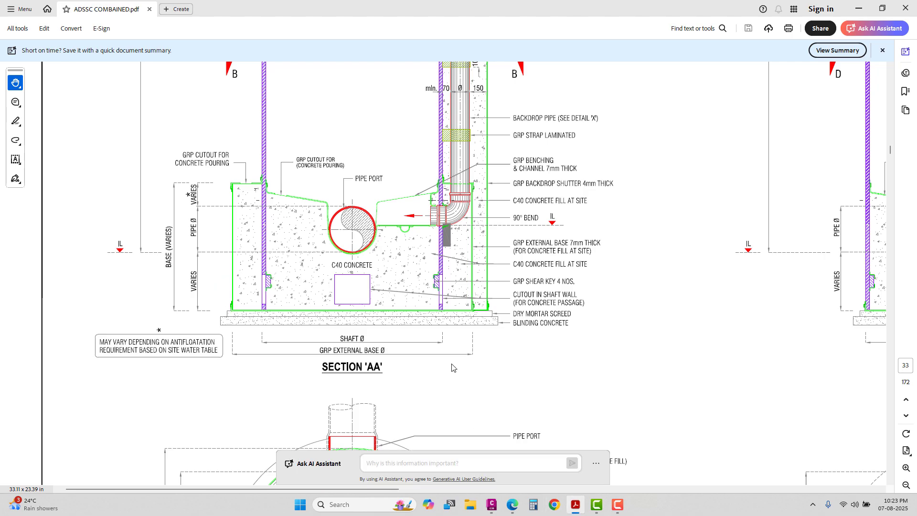
Enter FTh 300 and SFH 250 in the part size table.
key("alt+Tab")
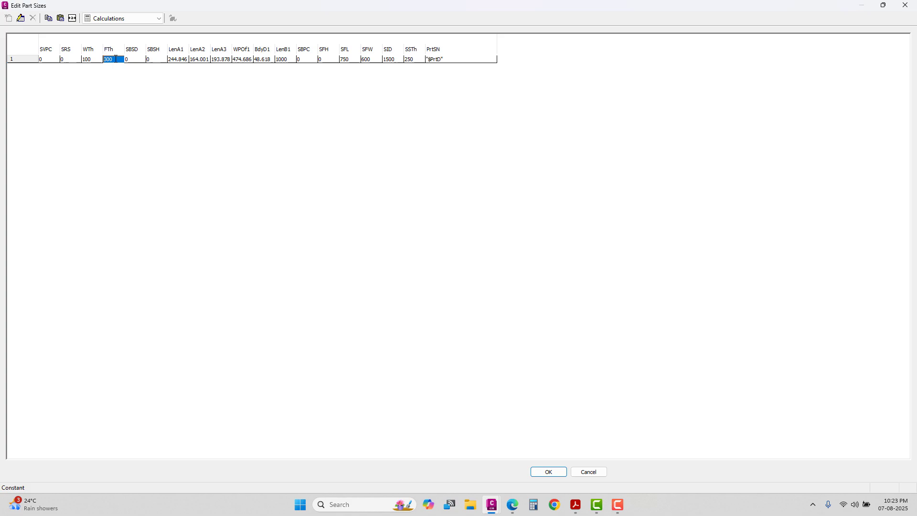
left_click(329, 60)
double_click(330, 59)
Change SRS data storage to Range in Parameter Configuration.
left_click(120, 19)
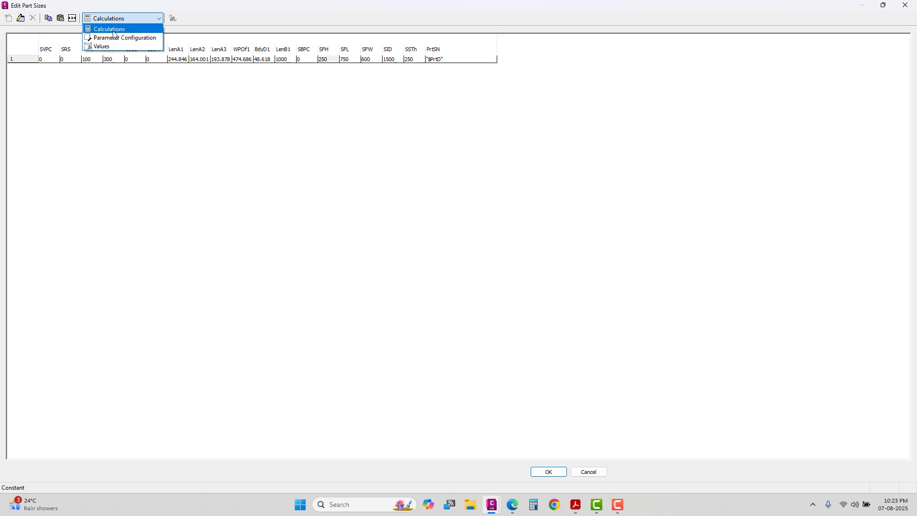
left_click(123, 36)
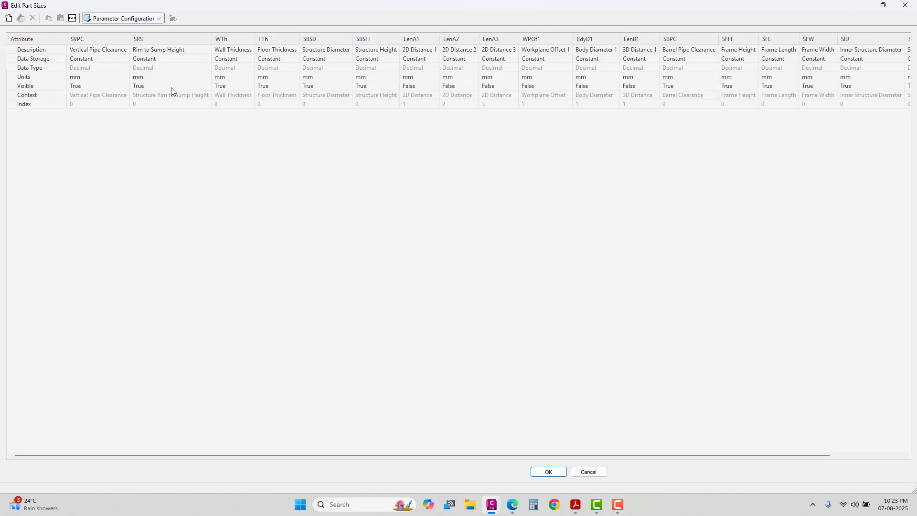
left_click(167, 60)
left_click(167, 59)
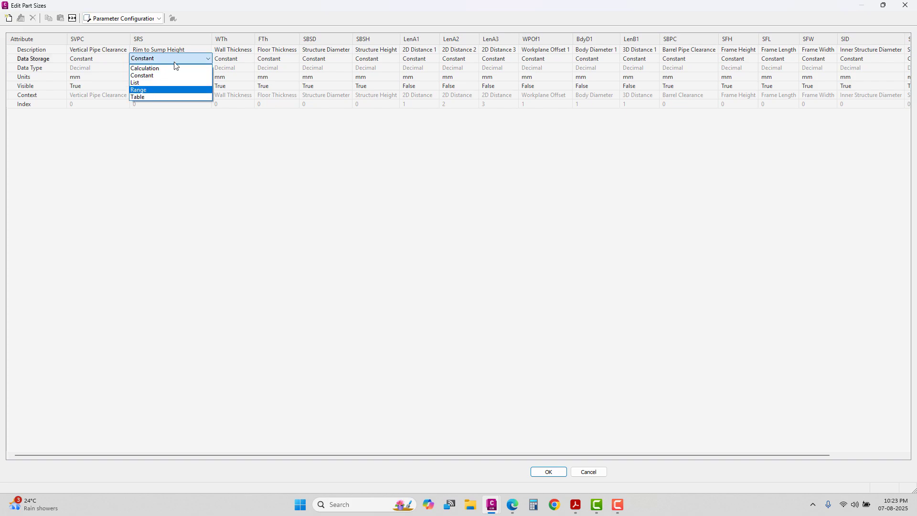
key("Return")
Try a new SRS range minimum in Calculations, dismissing the invalid range warning.
left_click(122, 18)
left_click(115, 27)
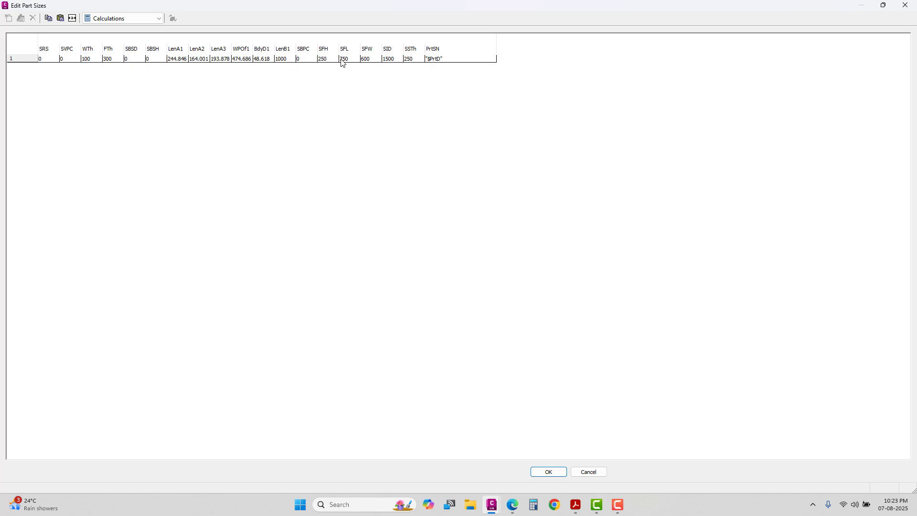
double_click(49, 59)
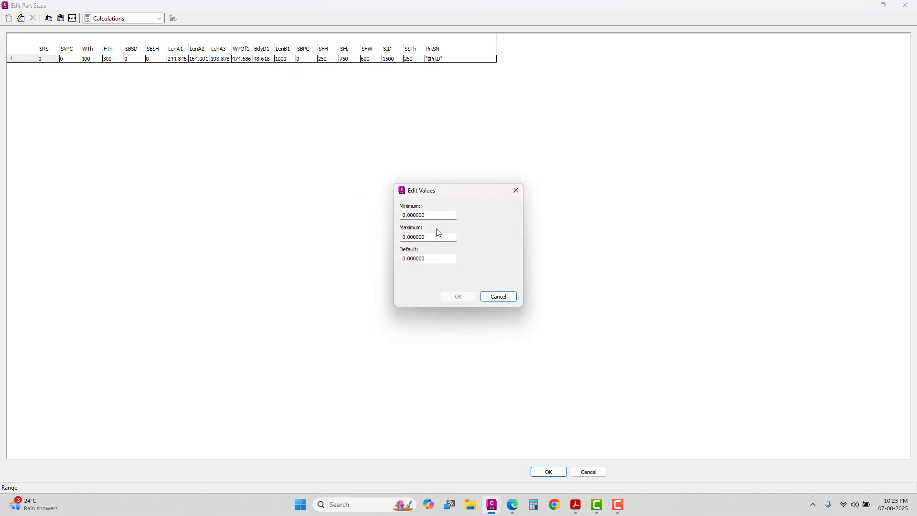
double_click(417, 215)
type("10")
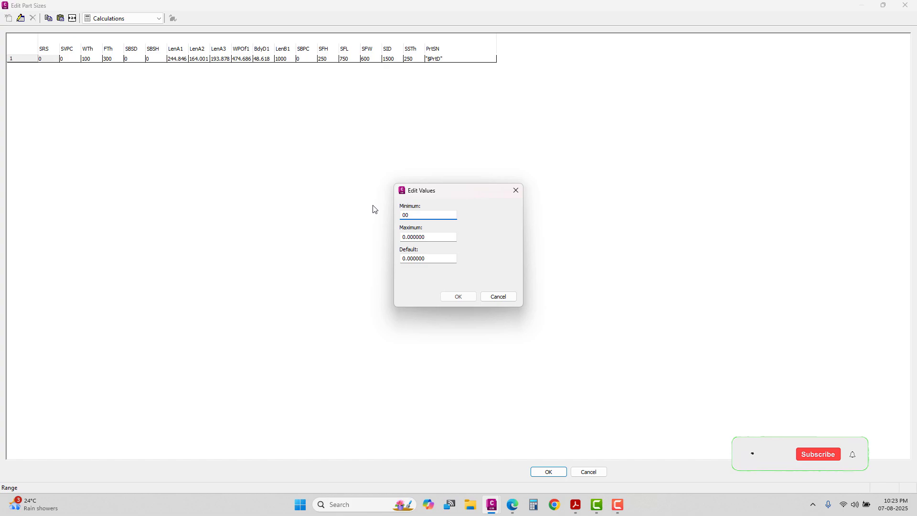
key("Return")
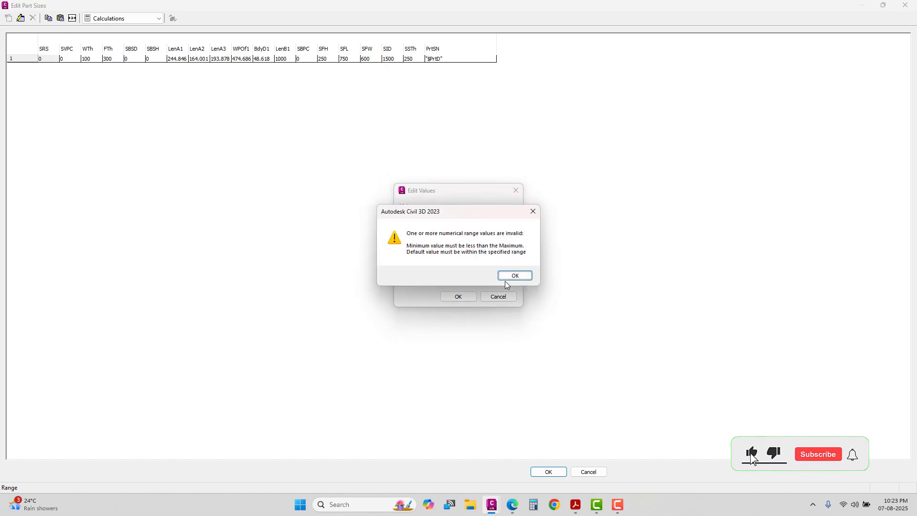
left_click(509, 277)
Set SRS range to minimum 1500, maximum 1000000, default 1500, and close the editor.
left_click(46, 60)
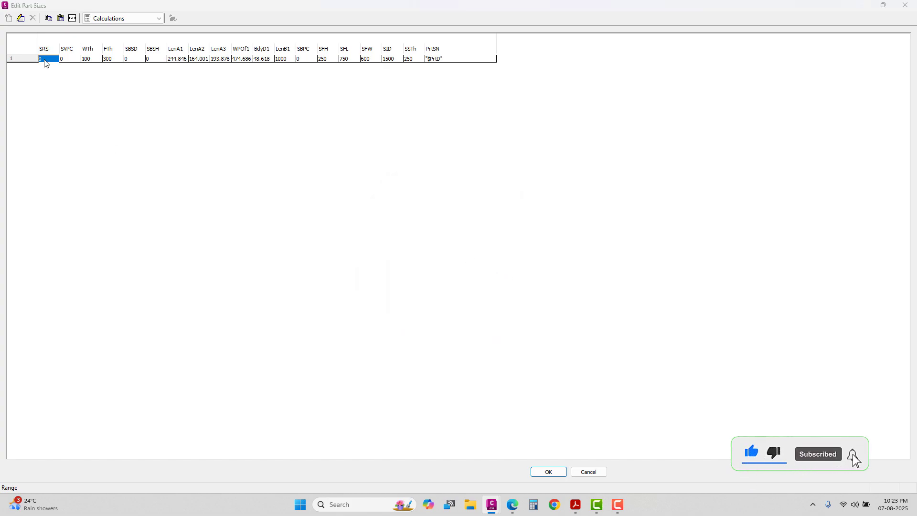
double_click(45, 61)
left_click_drag(419, 215, 402, 214)
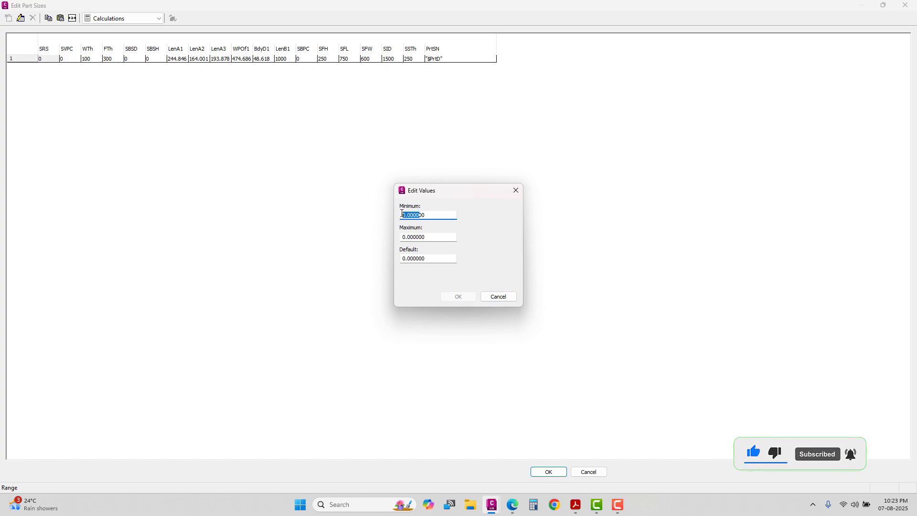
type("15")
key("Tab")
key("Home")
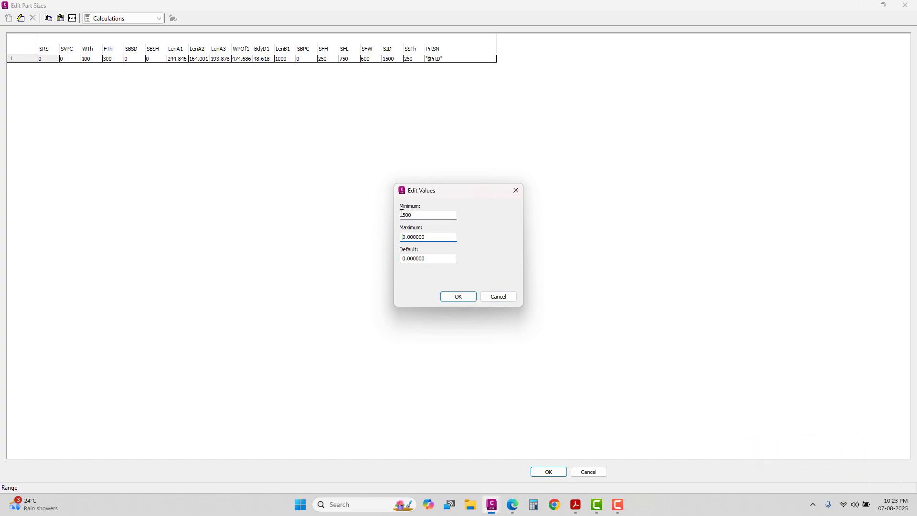
key("Tab")
type("1")
key("Return")
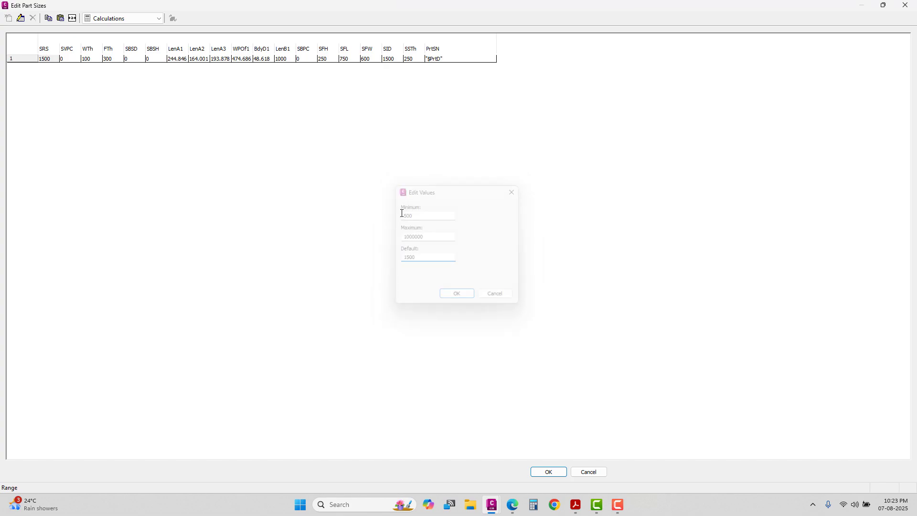
left_click(548, 472)
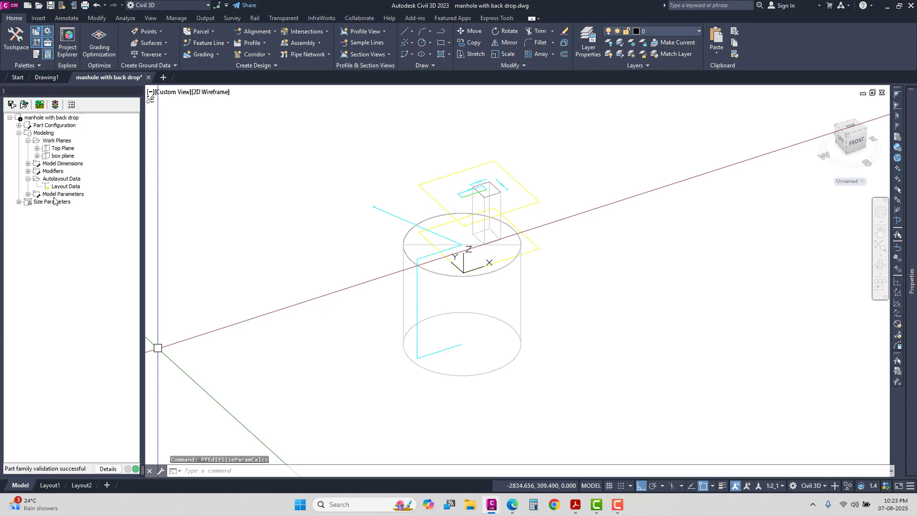
In Model Parameters, set the FTh equation to 300 and SID to 1500.
right_click(56, 196)
left_click(67, 200)
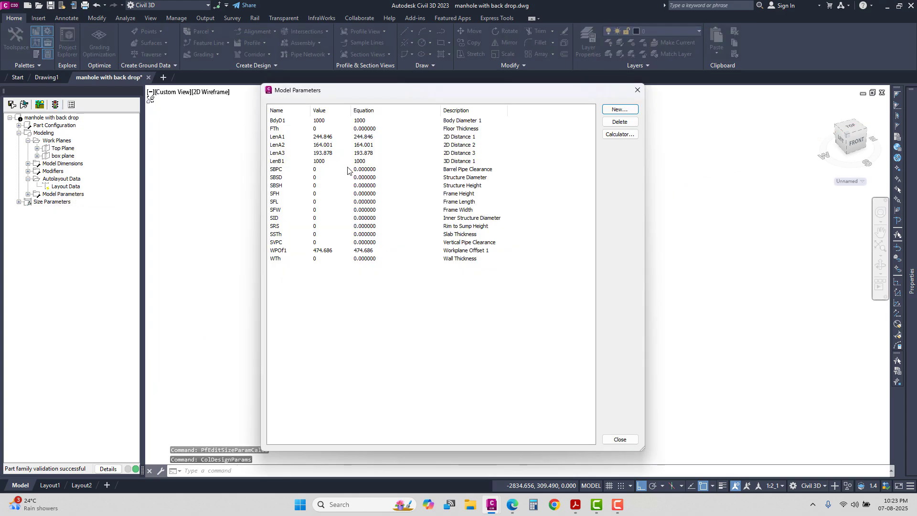
left_click(368, 129)
left_click(369, 129)
type("300")
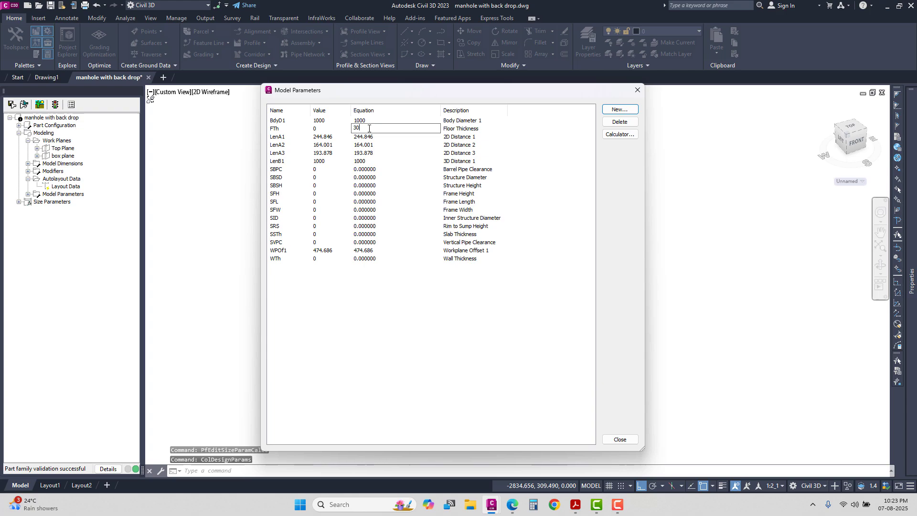
key("Return")
left_click(376, 218)
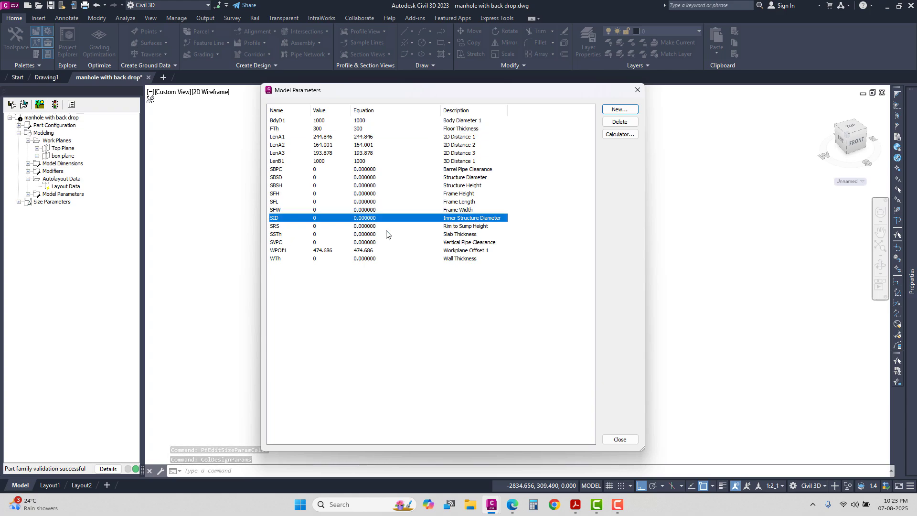
left_click(375, 218)
type("1500")
key("Return")
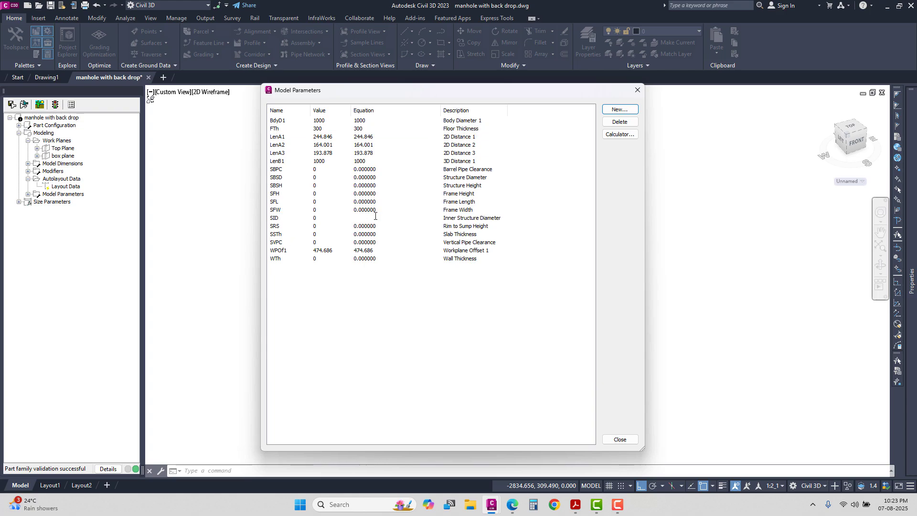
Set the frame height SFH to 250, length SFL to 750 and width SFW to 600.
left_click(376, 196)
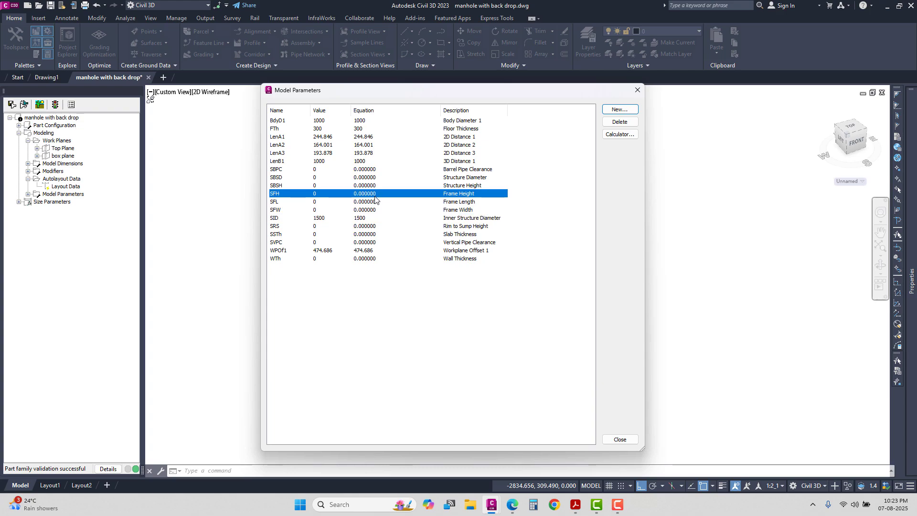
left_click(371, 194)
type("250")
key("Return")
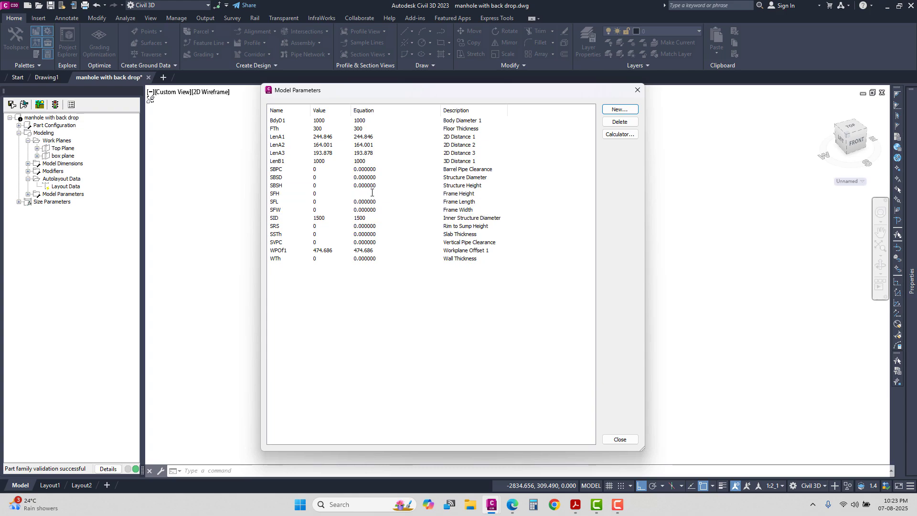
left_click(368, 201)
left_click(368, 200)
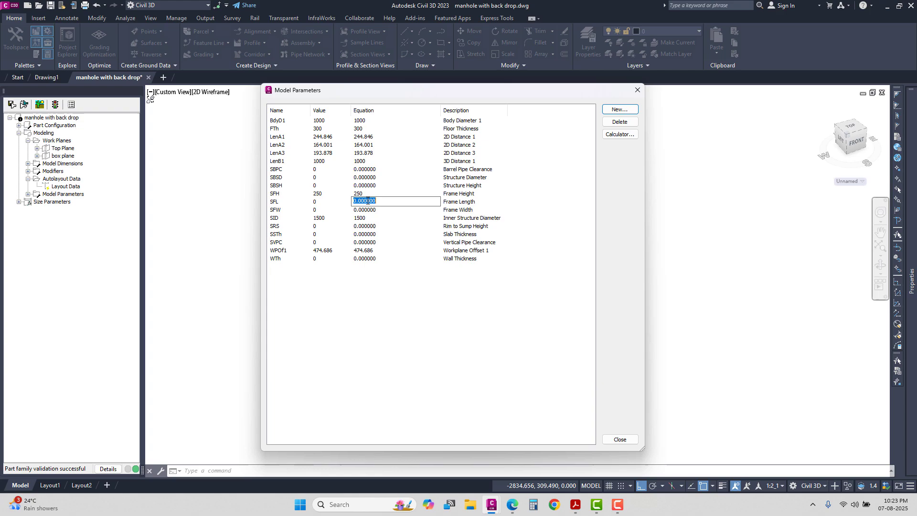
type("750")
key("Return")
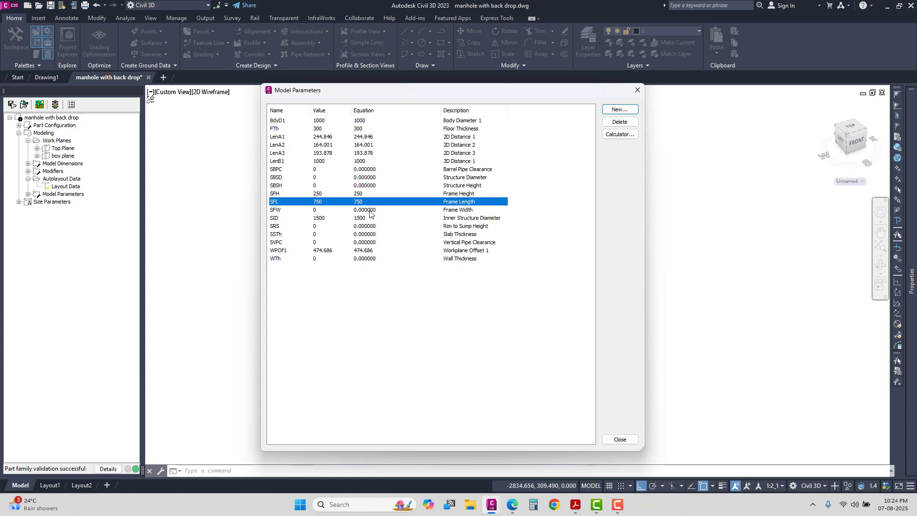
left_click(369, 209)
left_click(369, 209)
type("600")
key("Return")
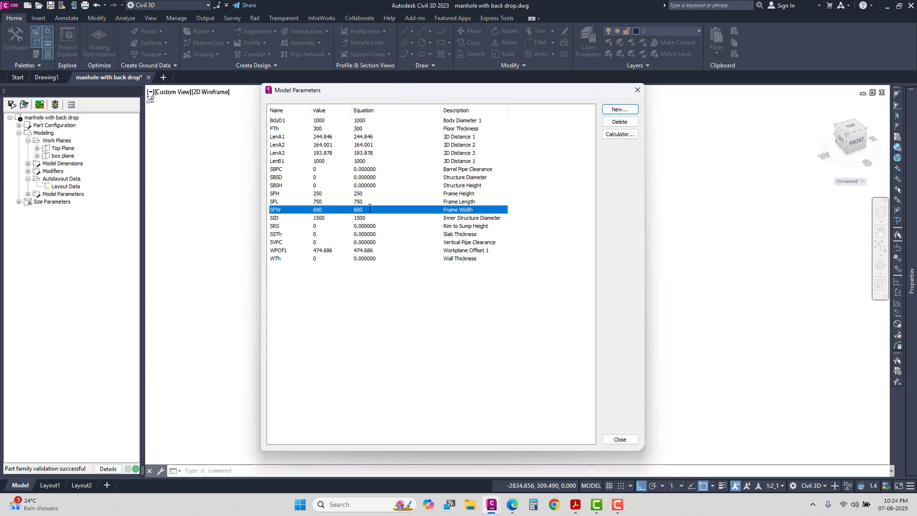
Set rim-to-sump SRS to 1500 and slab thickness SSTh to 200.
left_click(366, 228)
left_click(367, 229)
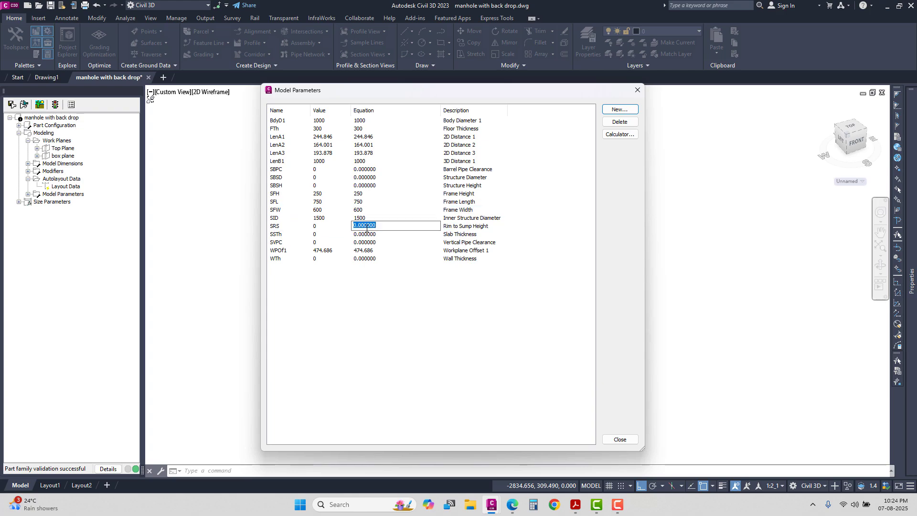
type("1500")
key("Return")
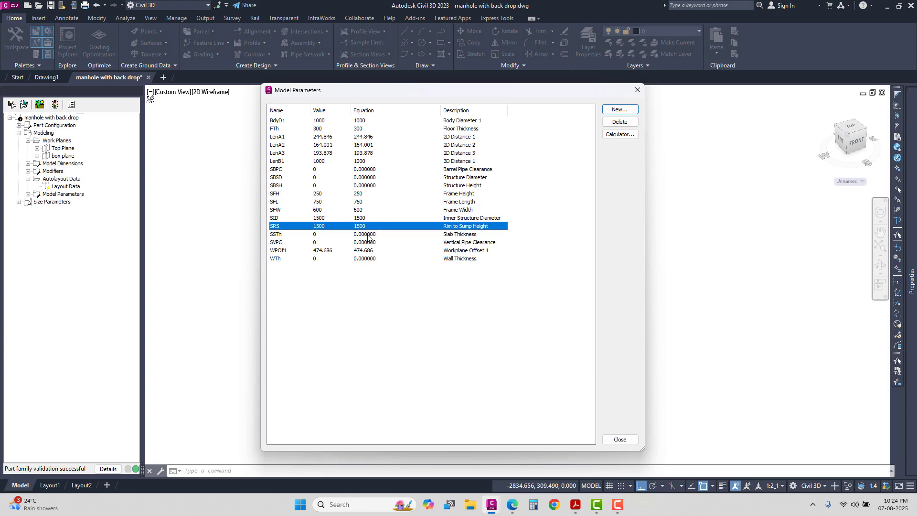
left_click(368, 235)
left_click(367, 235)
type("250")
key("Return")
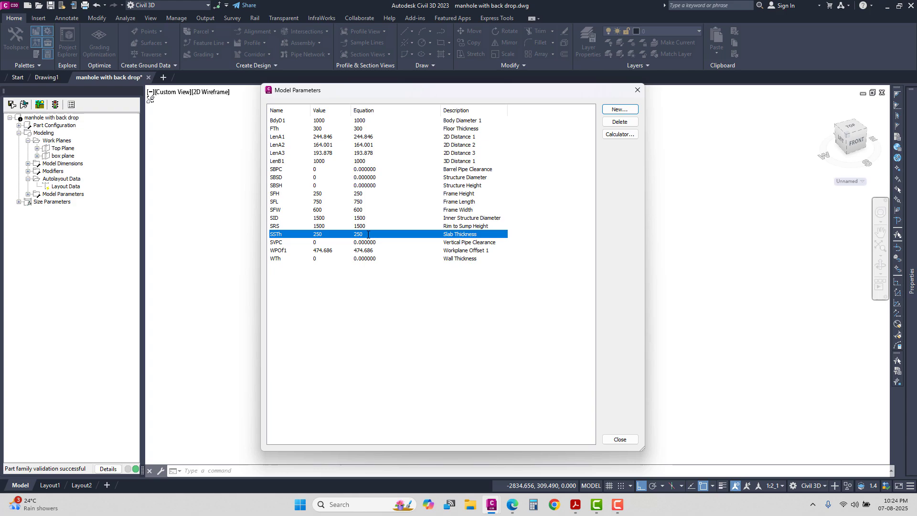
left_click(368, 235)
type("200")
key("Return")
Tie the WPOf1 workplane offset to SFh, set wall thickness WTh to 100, and close the list.
left_click(368, 252)
left_click(367, 252)
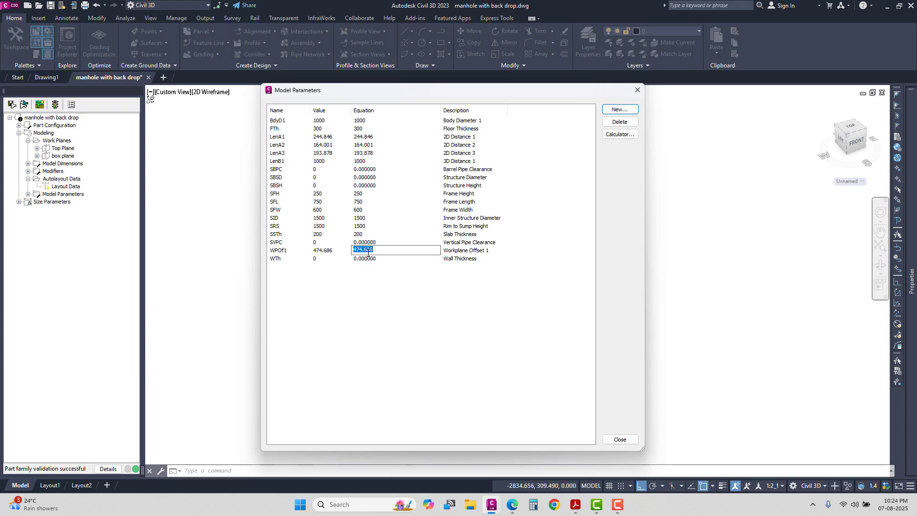
type("SFh")
key("Return")
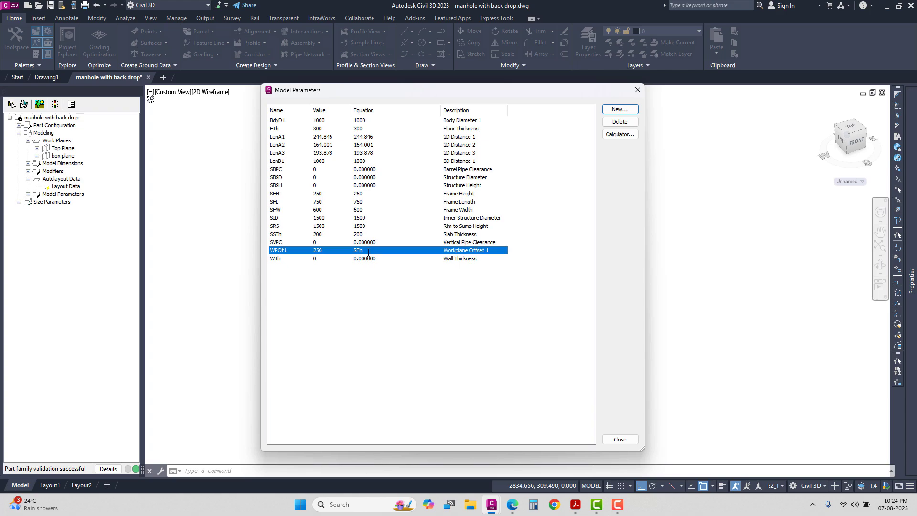
left_click(365, 258)
left_click(365, 258)
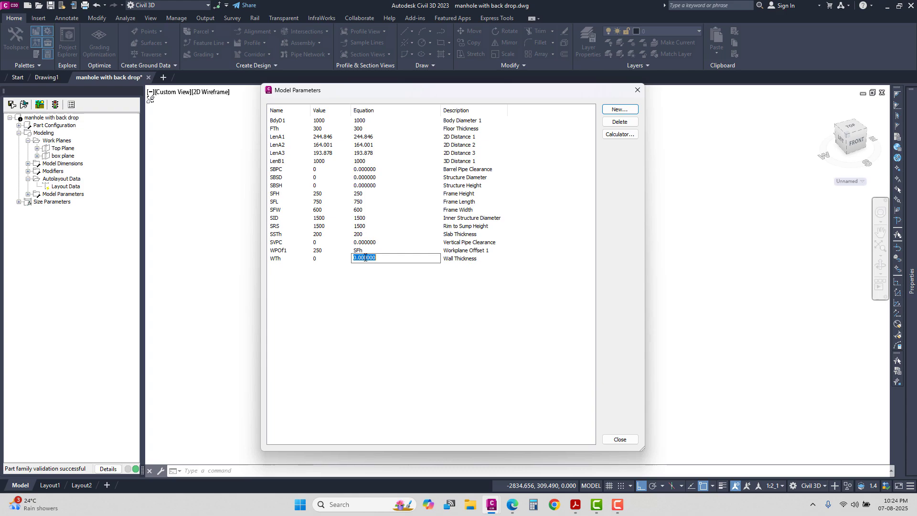
type("100")
key("Return")
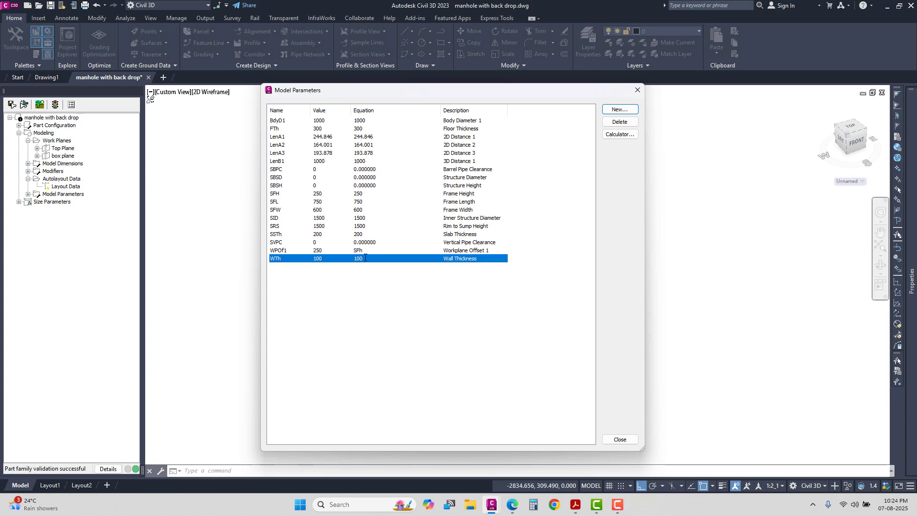
left_click(620, 440)
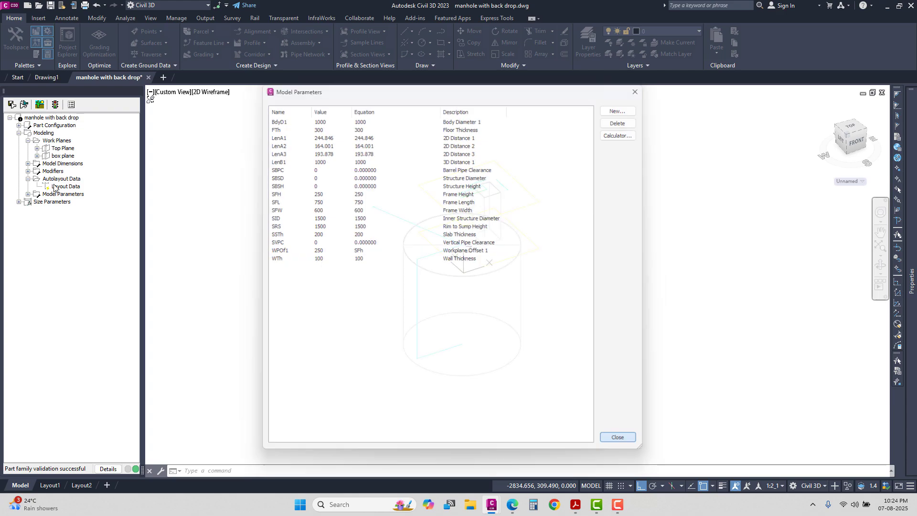
right_click(42, 203)
left_click(76, 233)
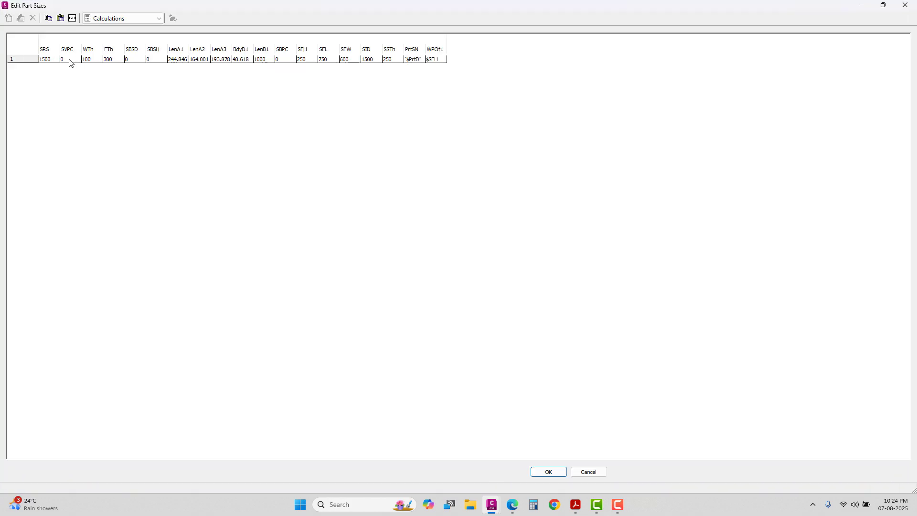
Accept the size table showing WPOf1 as $SFH and reopen the Model Parameters list.
left_click(93, 64)
left_click(548, 473)
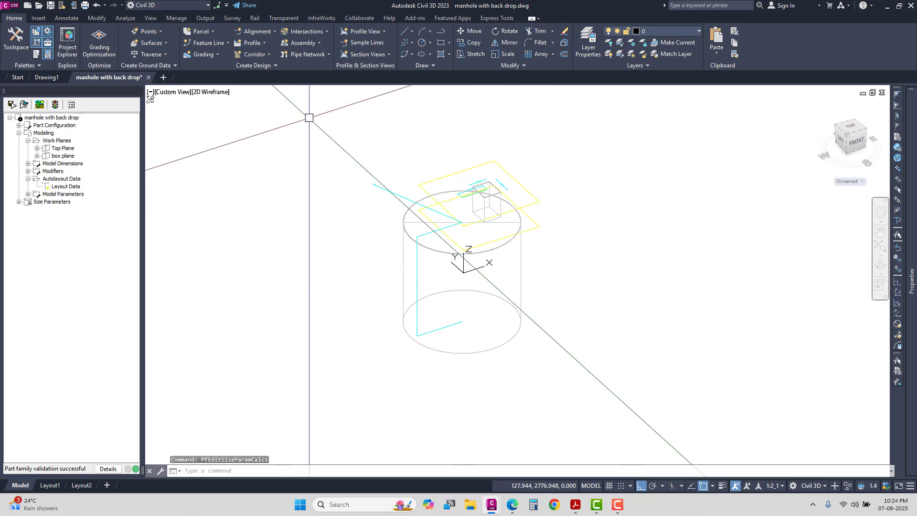
right_click(62, 194)
left_click(86, 203)
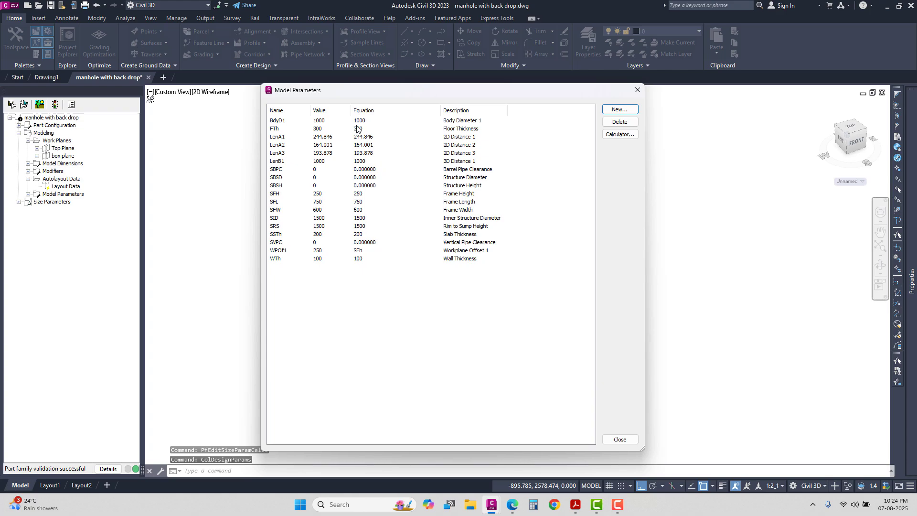
Set SBSH to SRS+FTh and LenB1 to SRS+FTh-SFH.
double_click(362, 186)
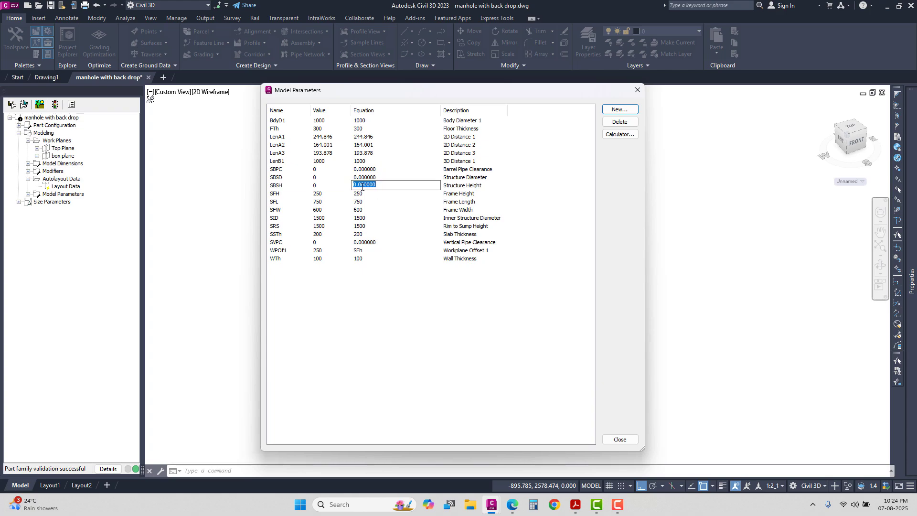
type("SRS+FTh")
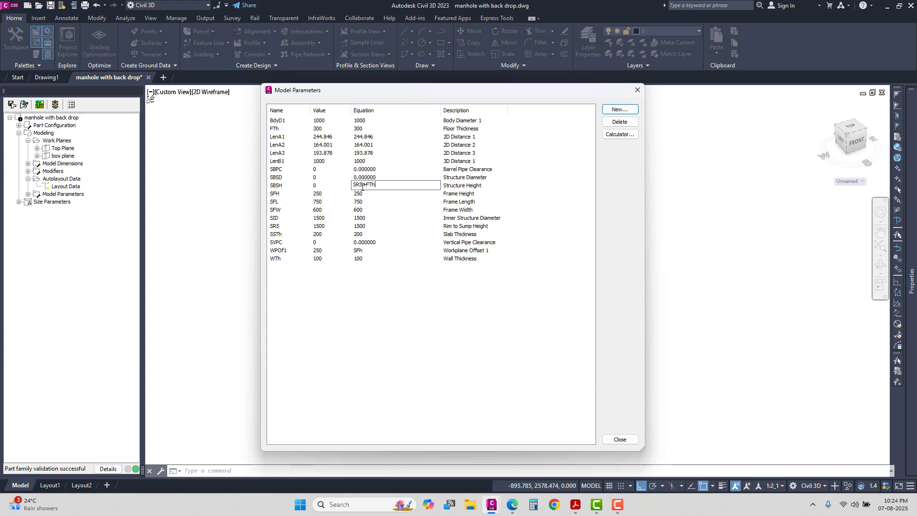
key("Return")
left_click(362, 182)
key("ctrl+c")
left_click(360, 161)
left_click(359, 160)
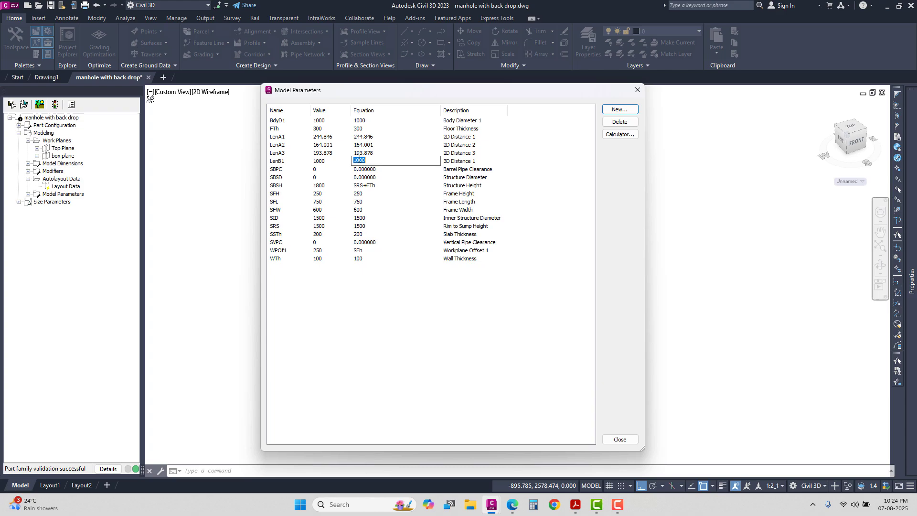
key("ctrl+v")
key("Return")
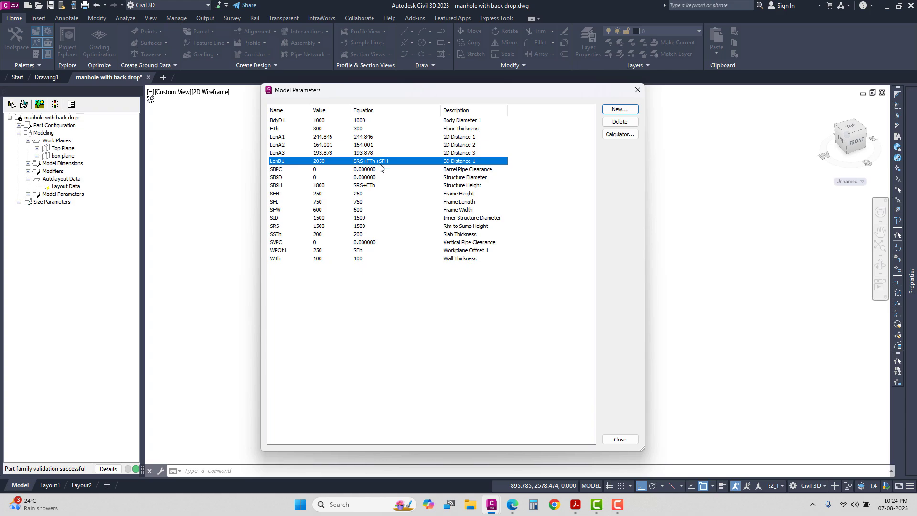
left_click(380, 161)
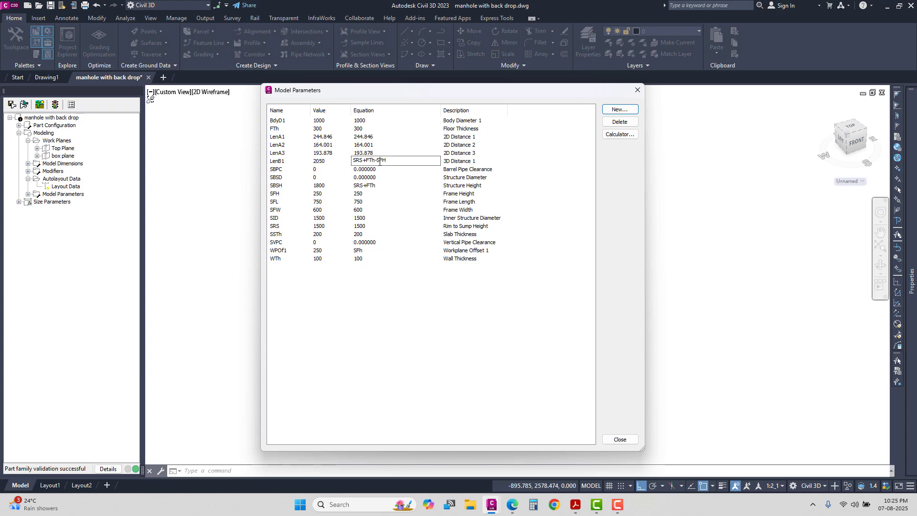
key("Return")
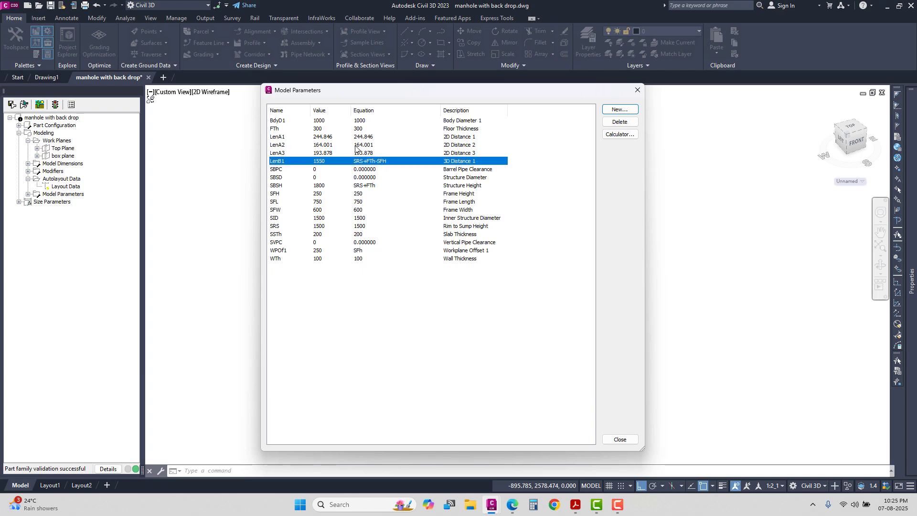
Link LenA2 to SFL and LenA3 to SFW, and set SBPC to 300.
left_click(363, 145)
type("SFL")
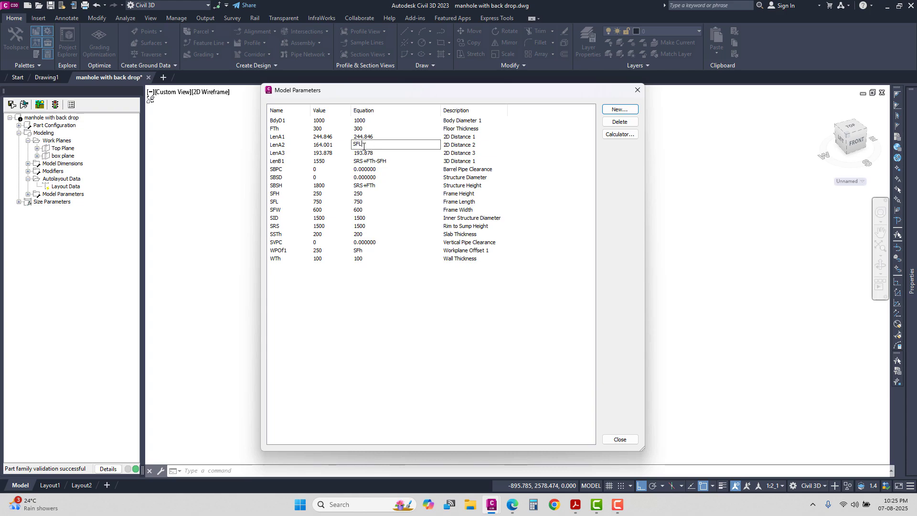
key("Return")
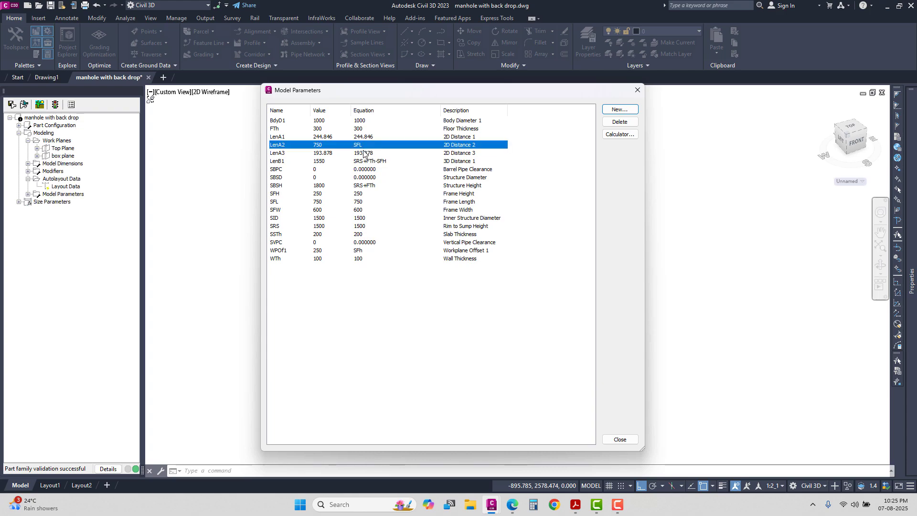
left_click(363, 152)
type("SFW")
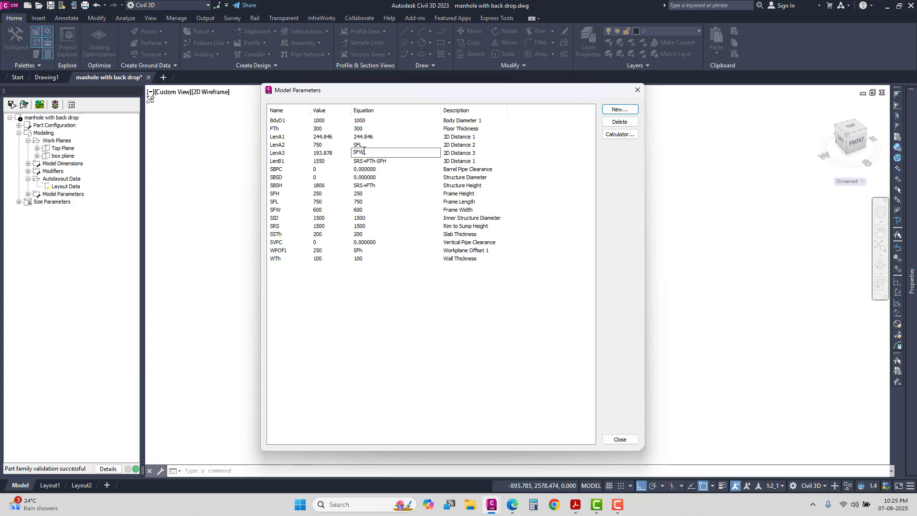
key("Return")
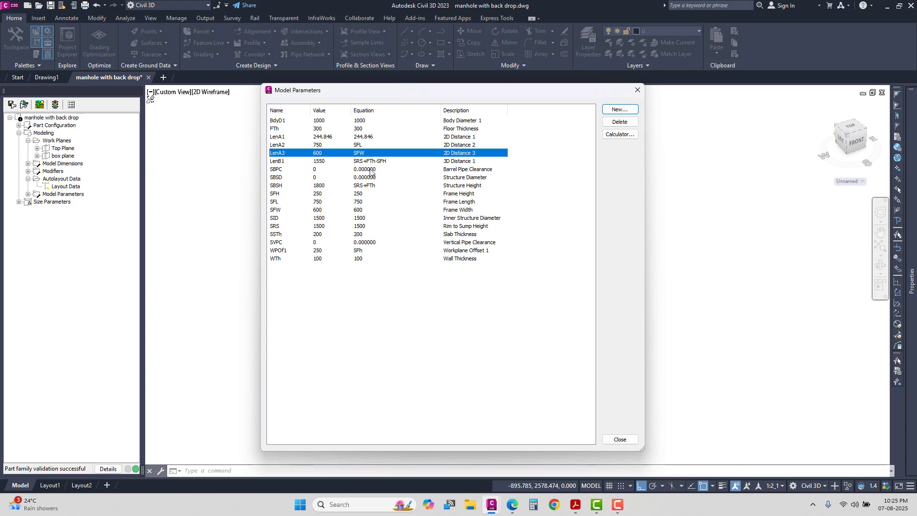
left_click(371, 170)
type("300")
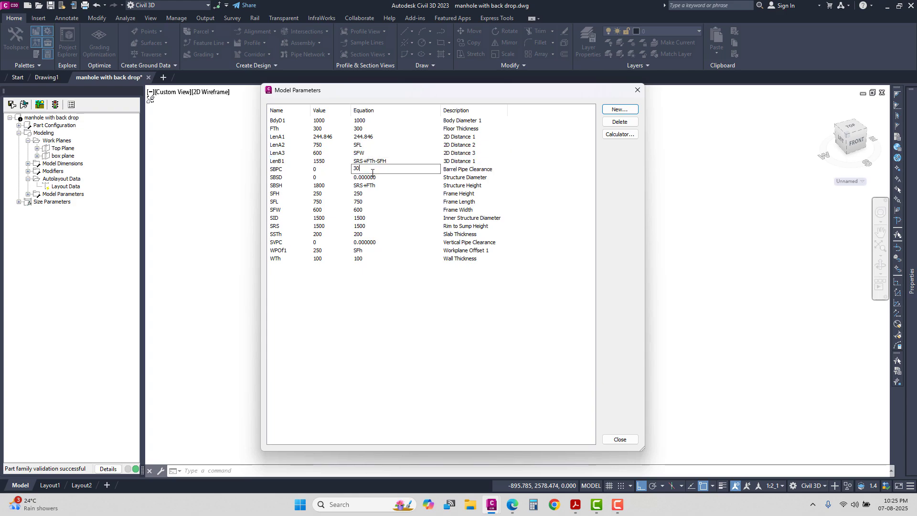
key("Return")
Drive SBSD and BdyD1 by SID+WTh*2 and SVPC by SBPC+SFH, then close the list.
left_click(361, 178)
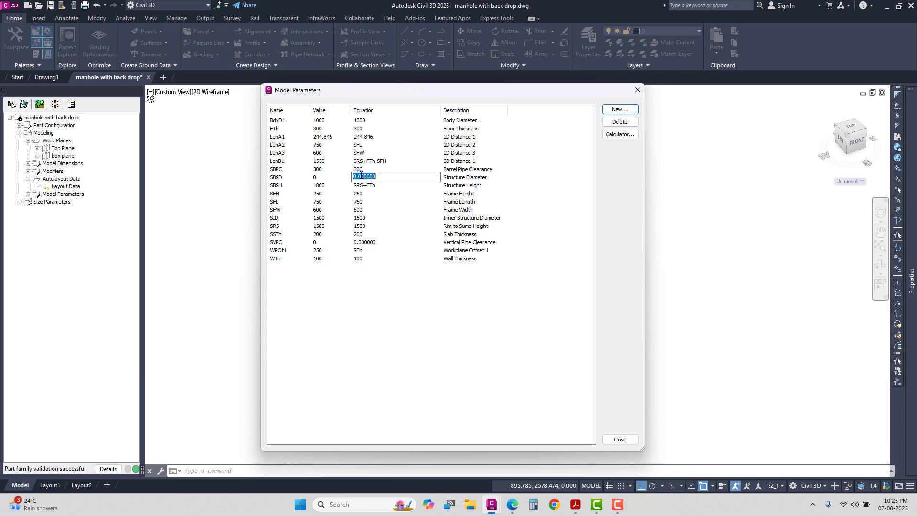
type("SID+WTh*2")
key("Return")
left_click(361, 178)
key("ctrl+c")
left_click(363, 124)
left_click(362, 123)
key("ctrl+v")
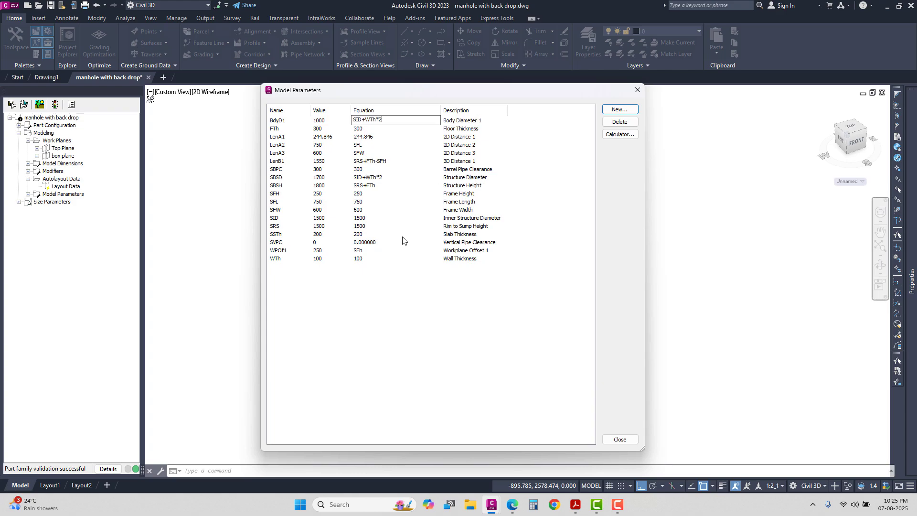
key("Return")
left_click(368, 242)
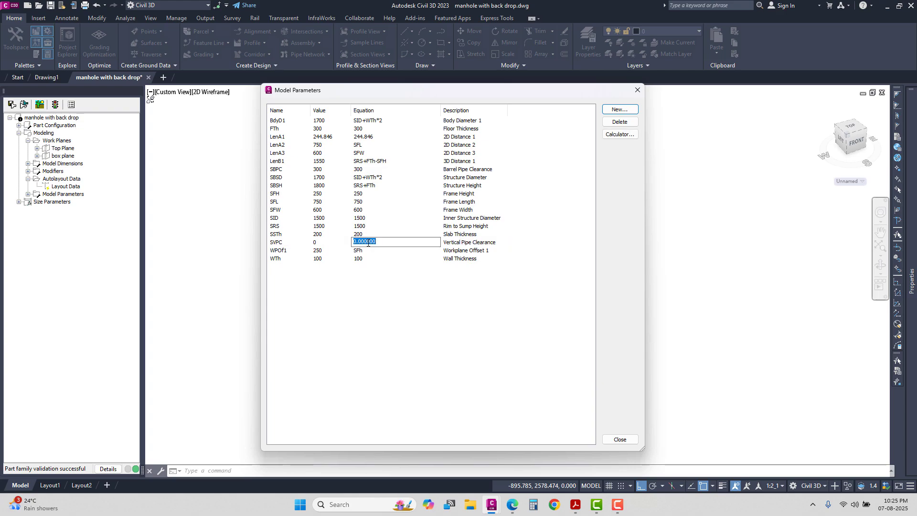
type("SBPC+SFH")
key("Return")
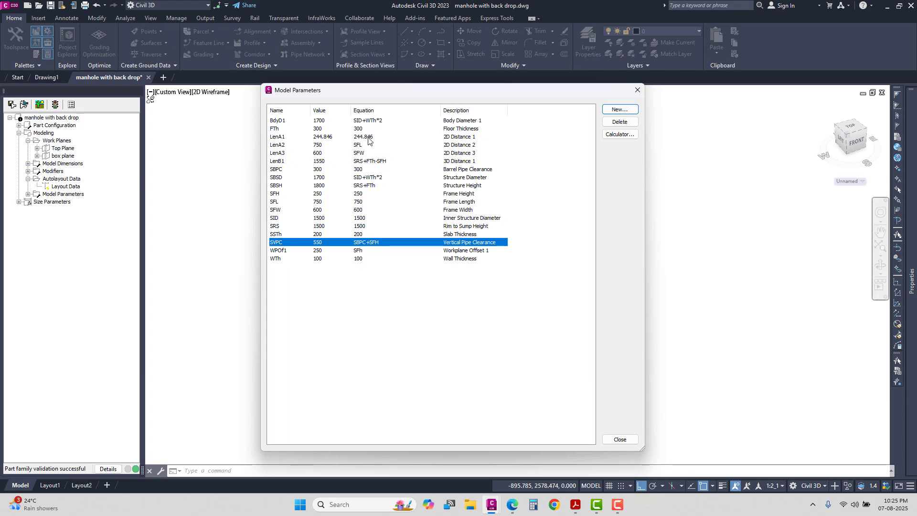
left_click(612, 440)
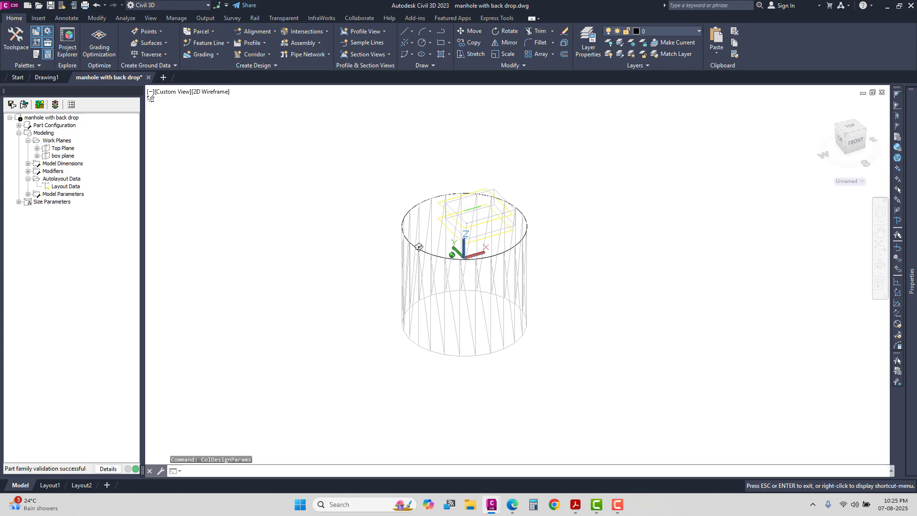
Save the manhole with back drop part family and bring up the ADSSC reference PDF.
middle_click_drag(418, 247, 497, 261, "shift")
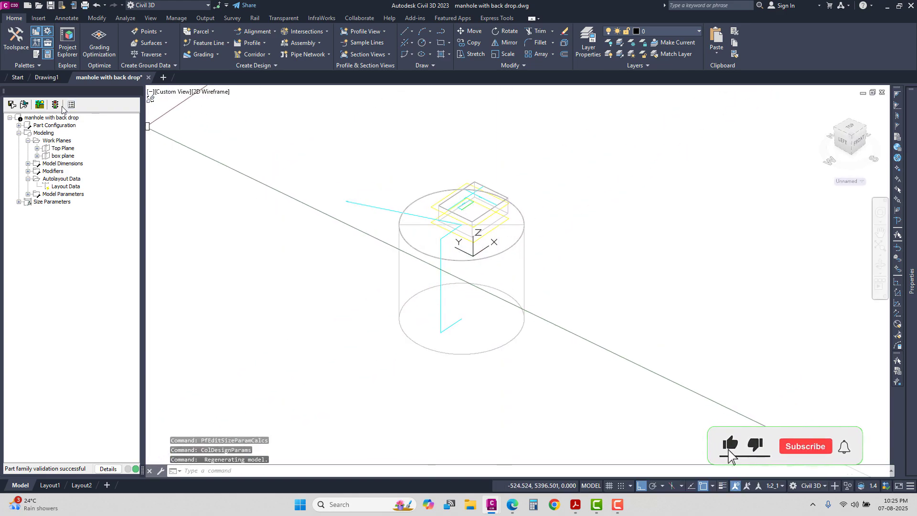
left_click(12, 104)
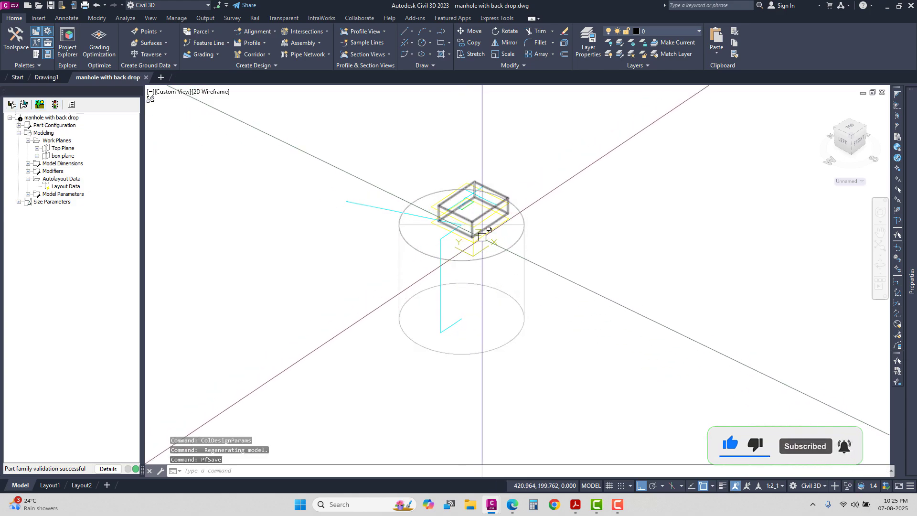
scroll(482, 237, "up", 4)
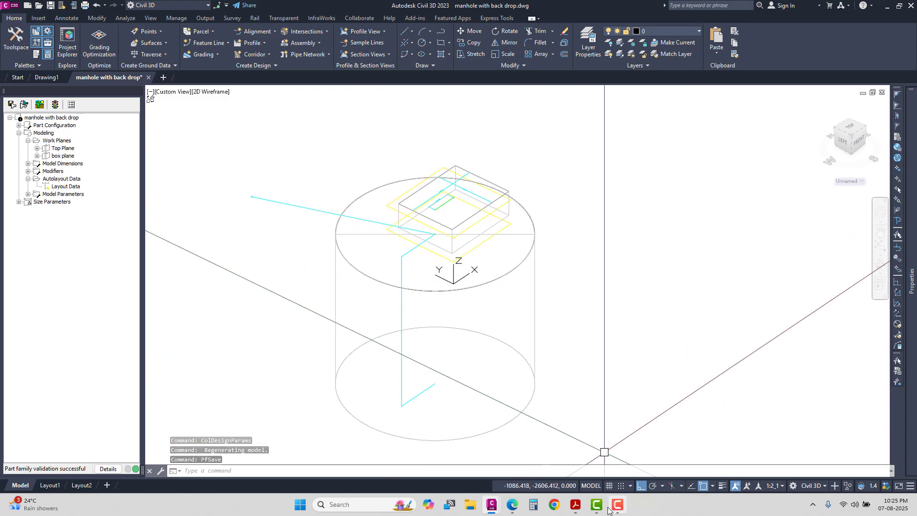
left_click(612, 508)
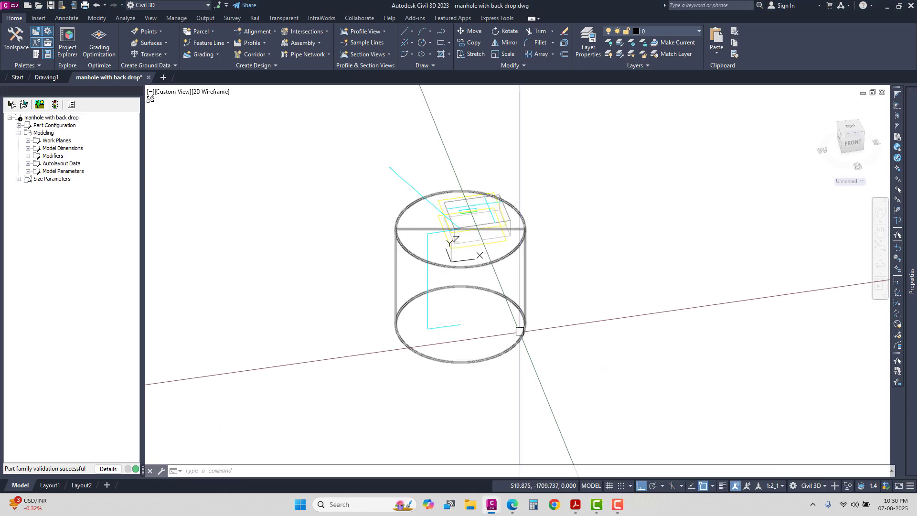
scroll(454, 383, "down", 2)
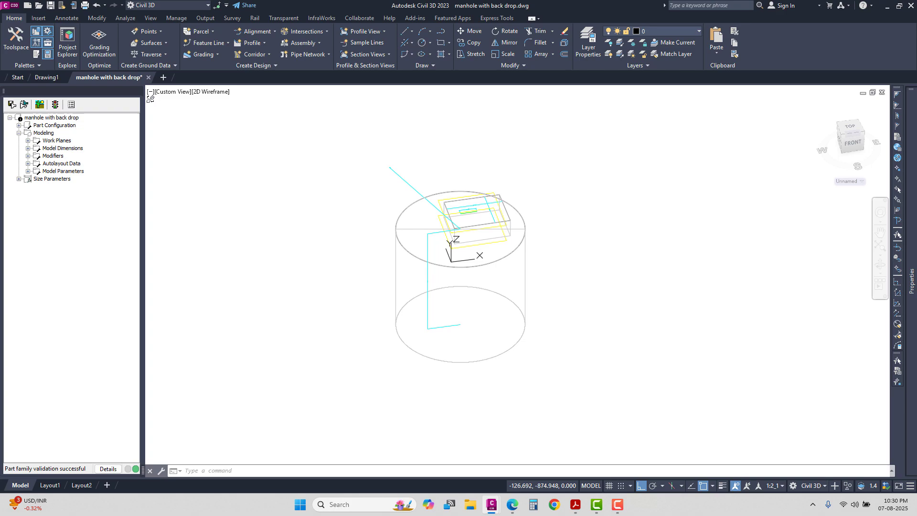
scroll(447, 250, "up", 2)
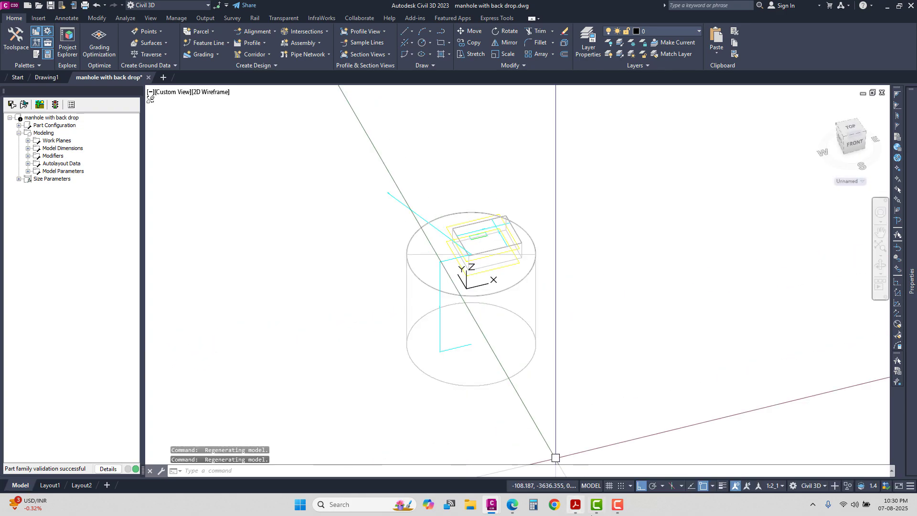
left_click(575, 505)
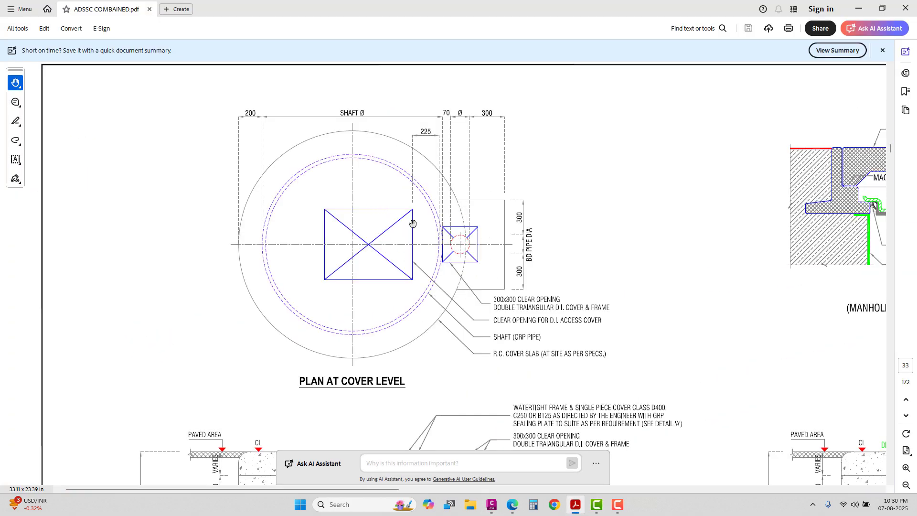
Back in Civil 3D, add a point on the Top Plane at the green line.
left_click(492, 505)
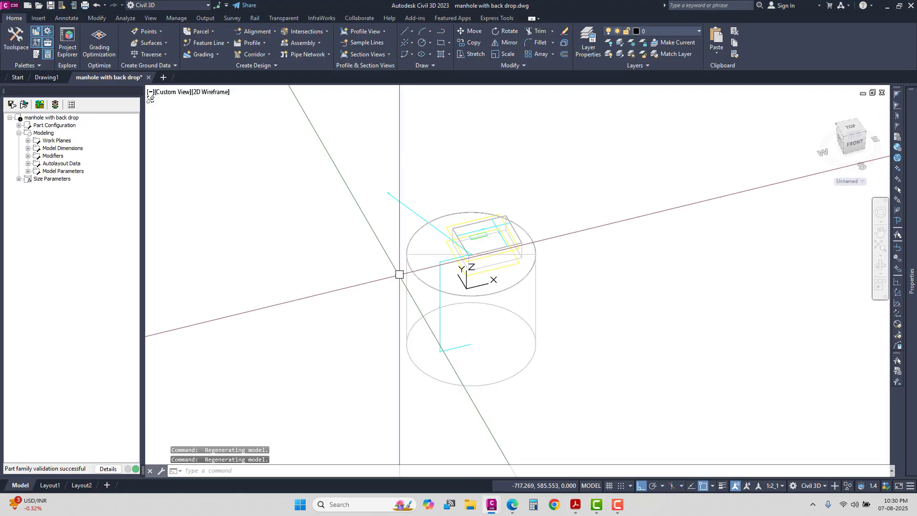
left_click(28, 141)
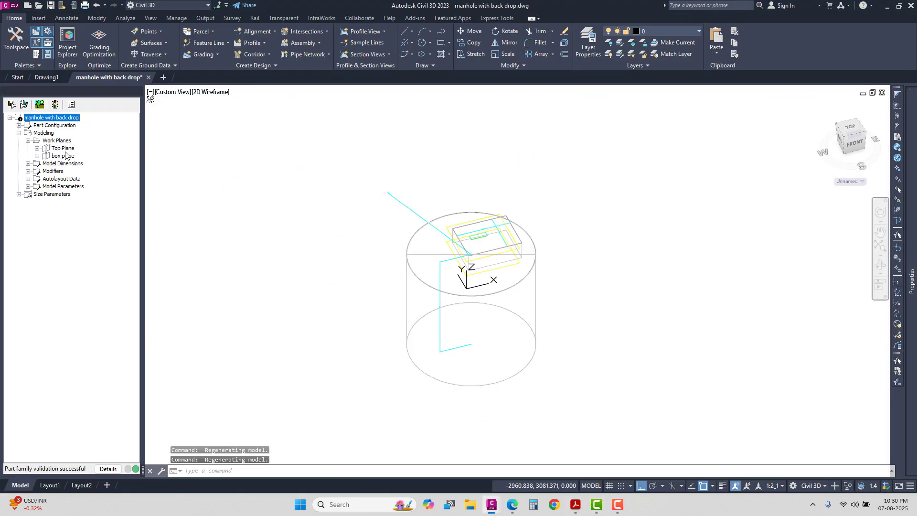
right_click(64, 150)
mouse_move(105, 212)
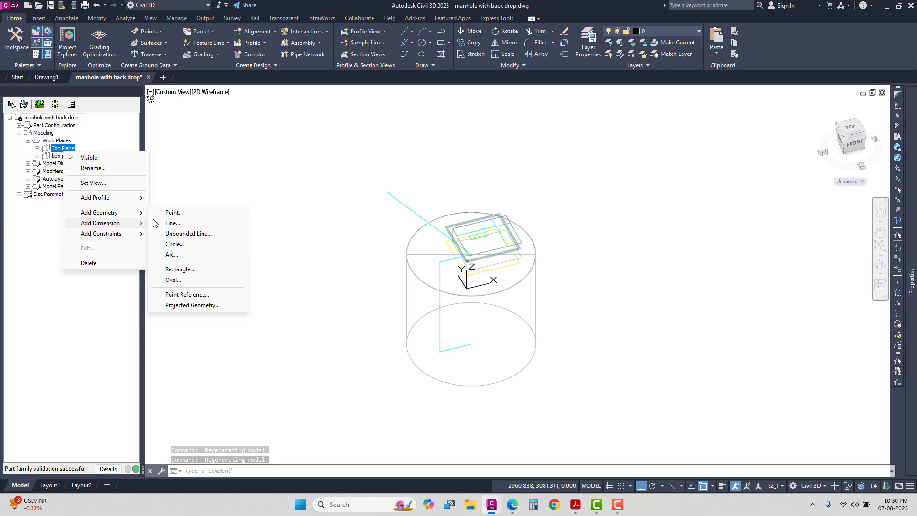
left_click(174, 212)
scroll(478, 236, "up", 10)
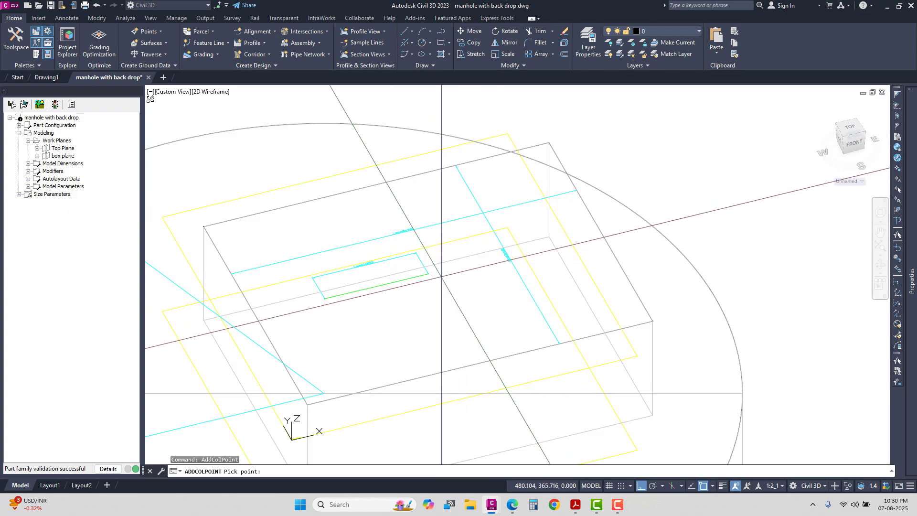
left_click(399, 273)
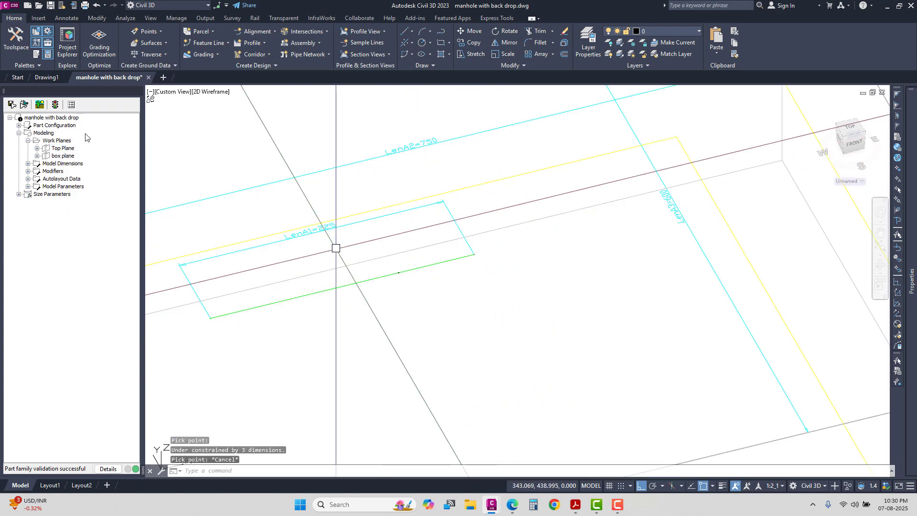
Constrain the new point to be coincident with the green line.
right_click(64, 149)
mouse_move(119, 230)
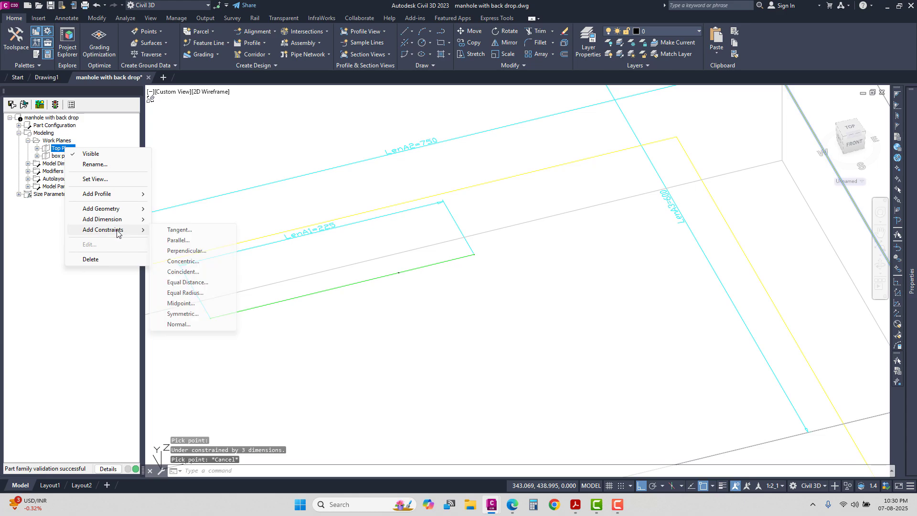
left_click(195, 272)
scroll(392, 273, "up", 5)
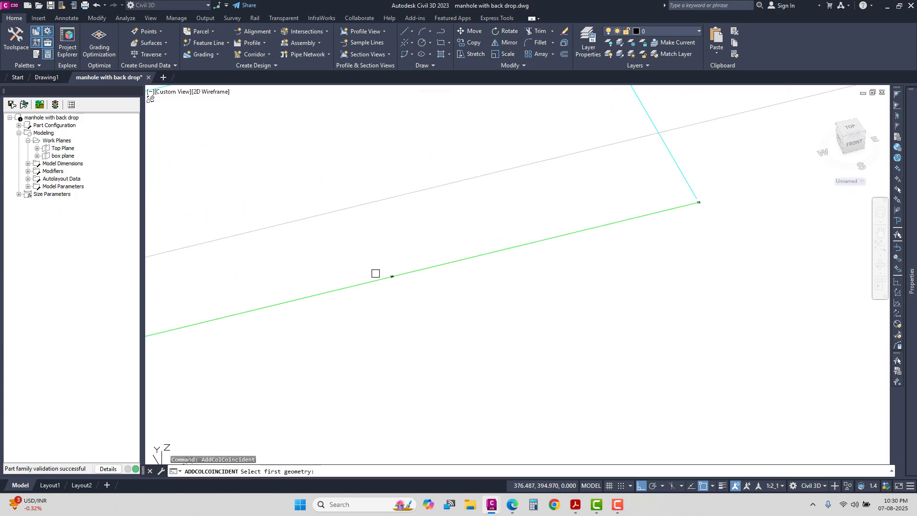
scroll(392, 273, "up", 2)
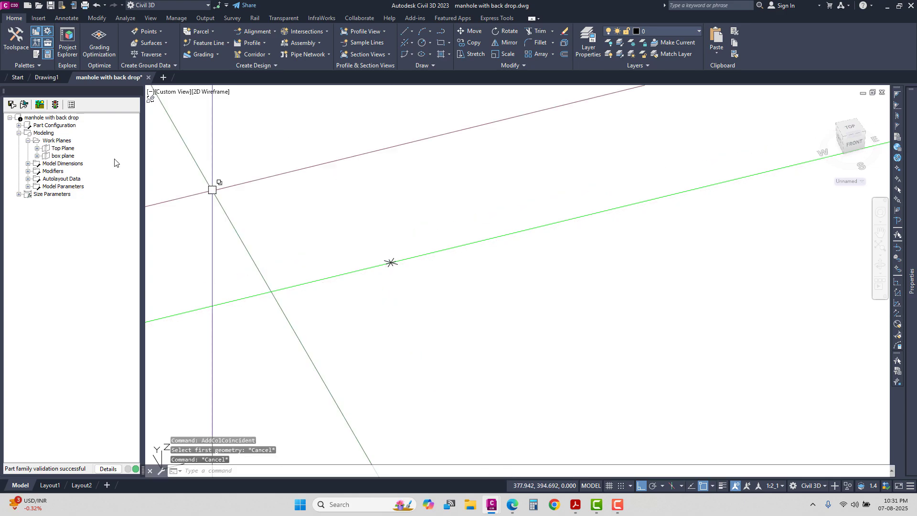
right_click(63, 149)
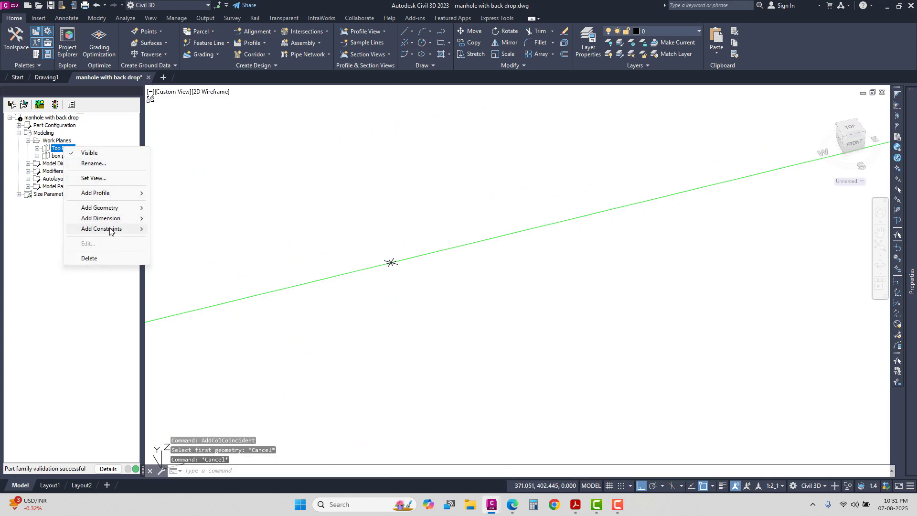
mouse_move(109, 231)
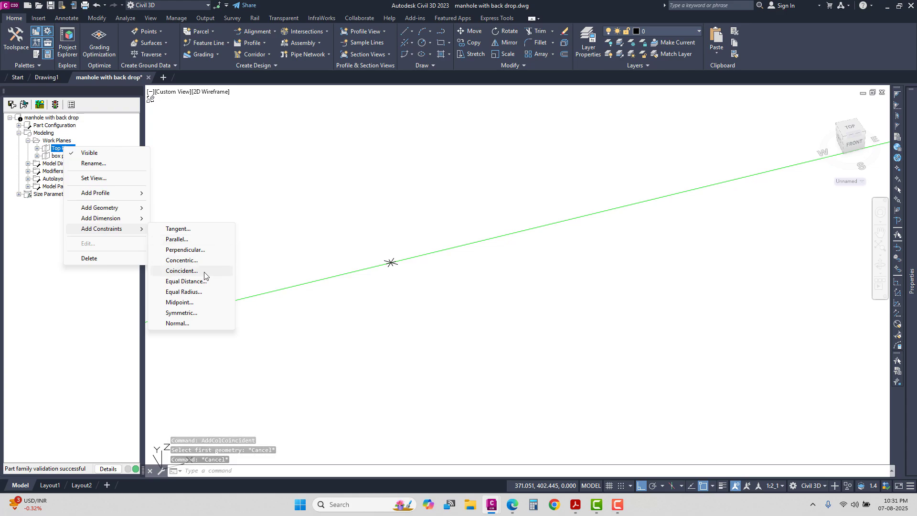
left_click(181, 271)
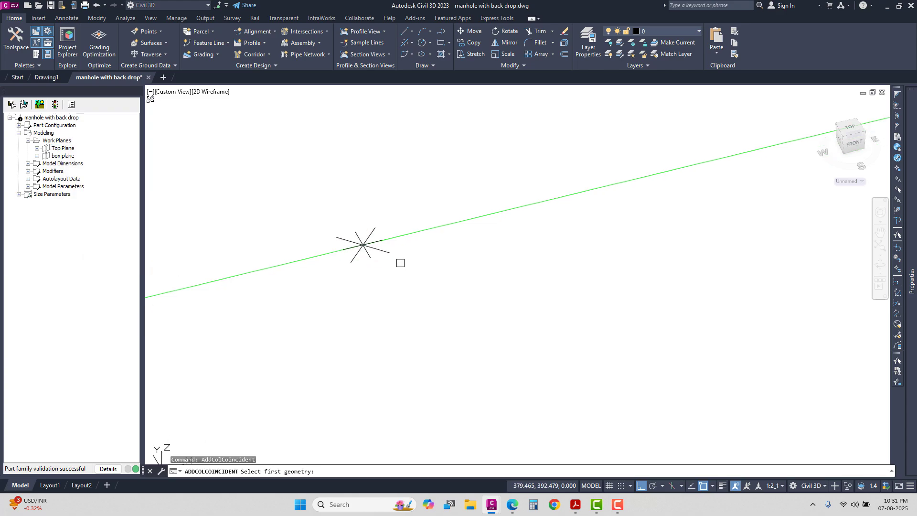
left_click(389, 252)
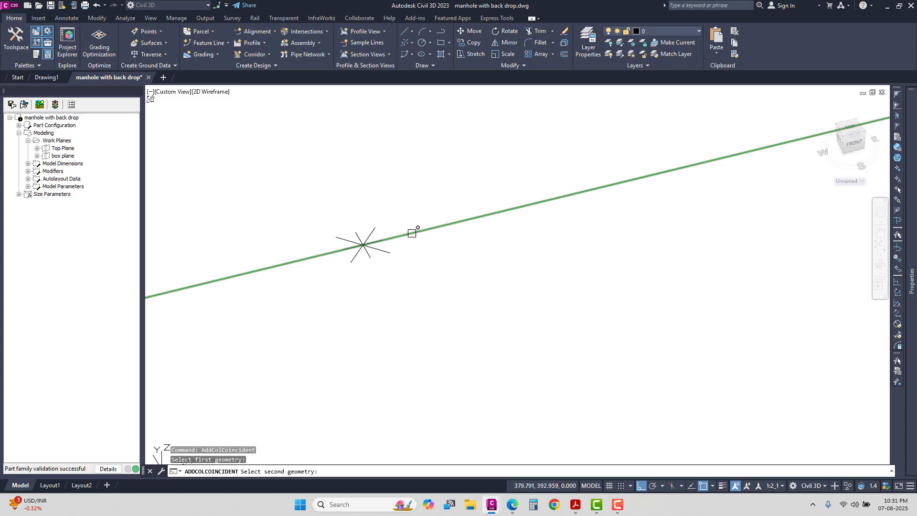
left_click(415, 231)
Add a distance dimension LenA4 (160.563) from the point to the green line's endpoint.
right_click(58, 148)
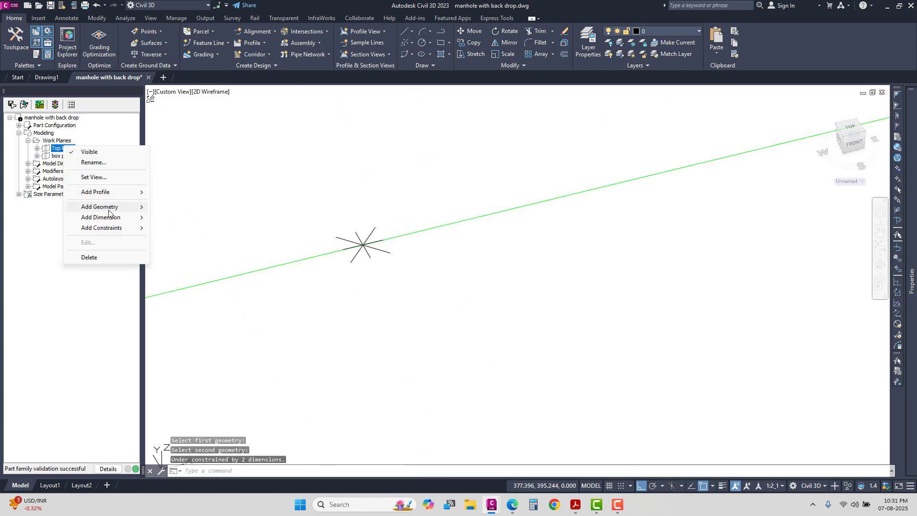
mouse_move(115, 217)
left_click(182, 218)
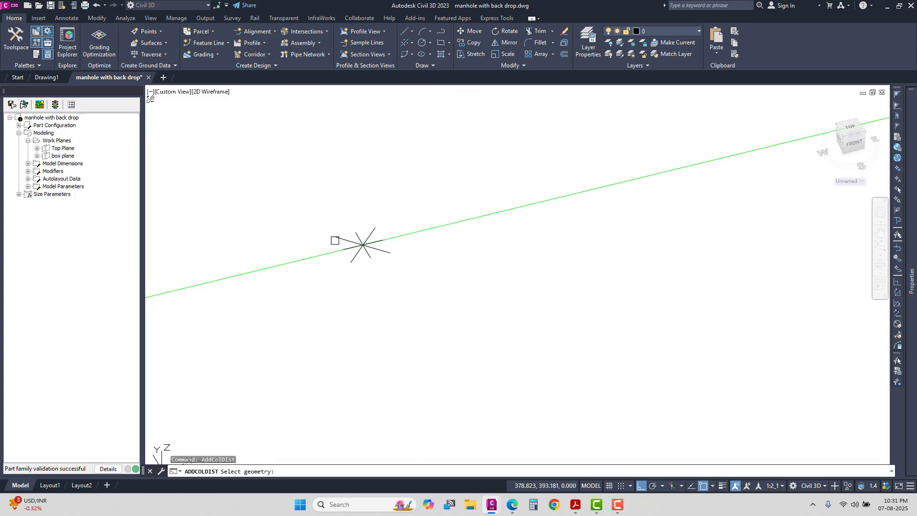
left_click(351, 239)
scroll(470, 198, "down", 3)
scroll(411, 211, "up", 5)
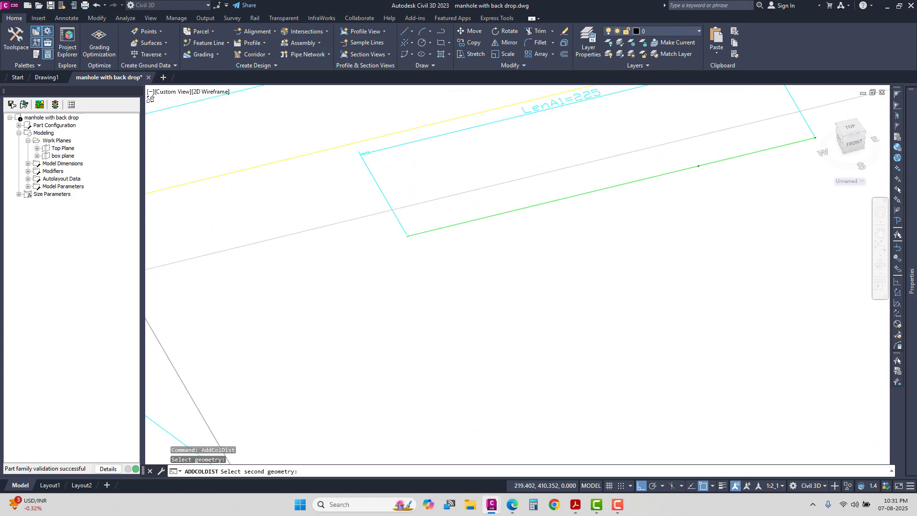
middle_click_drag(426, 270, 368, 211)
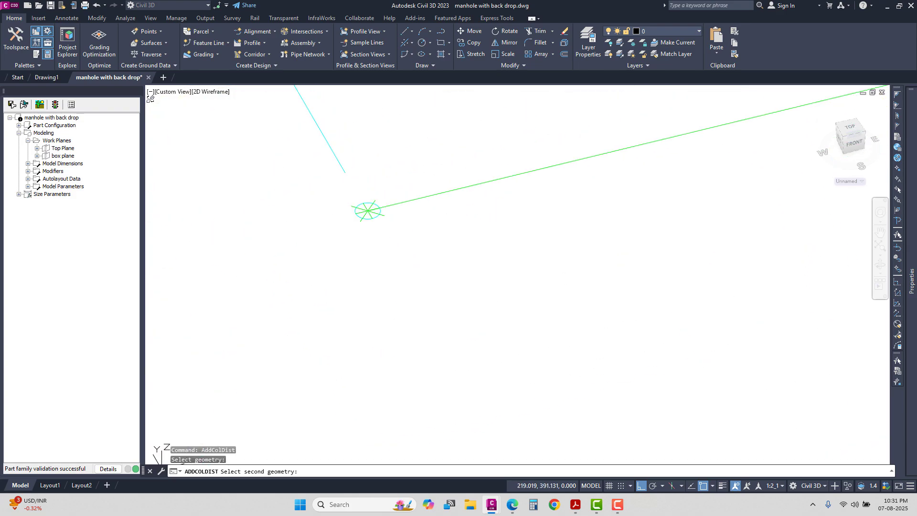
left_click(349, 206)
scroll(356, 211, "up", 8)
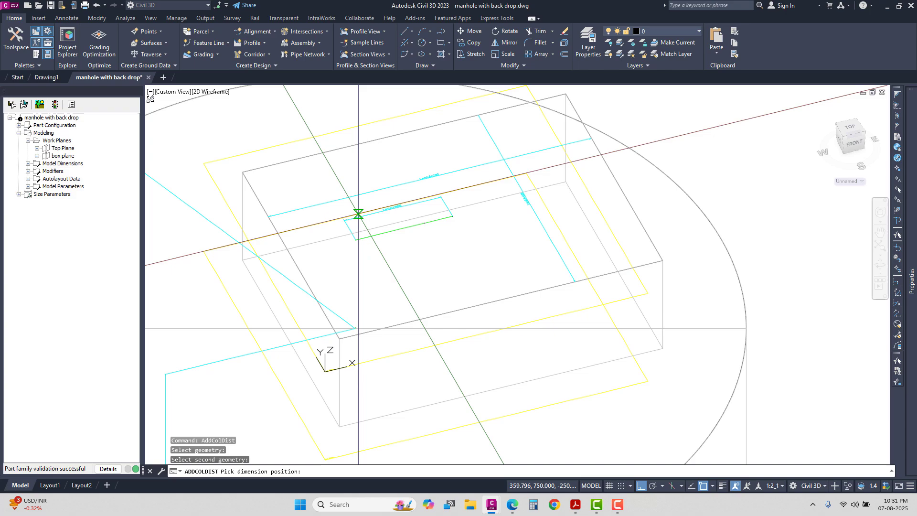
scroll(359, 215, "up", 5)
left_click(354, 207)
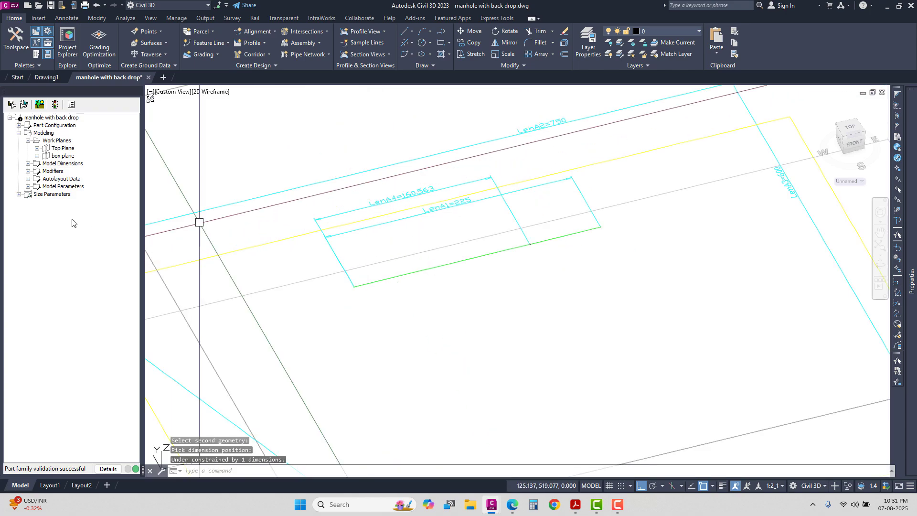
right_click(63, 186)
Give LenA4 the equation SBSD/2 so the dimension reads 850.
left_click(84, 198)
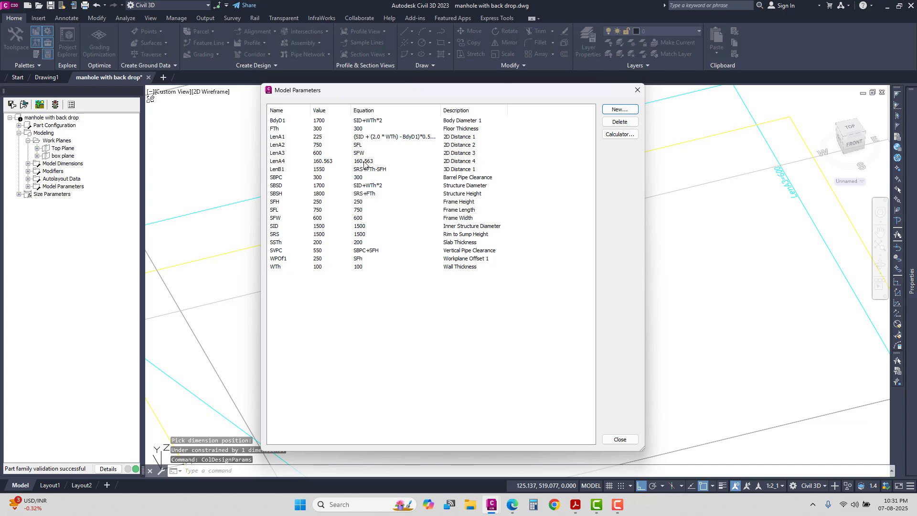
double_click(365, 161)
type("S")
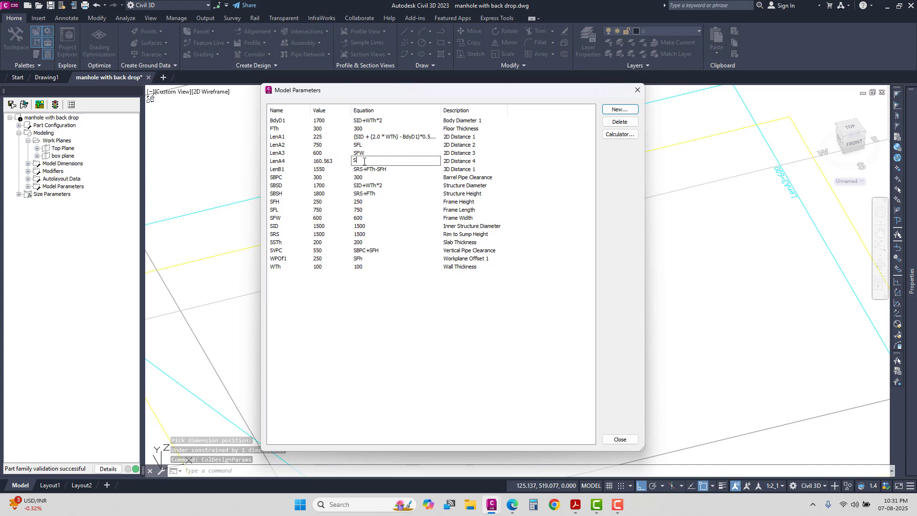
type("BSD/2")
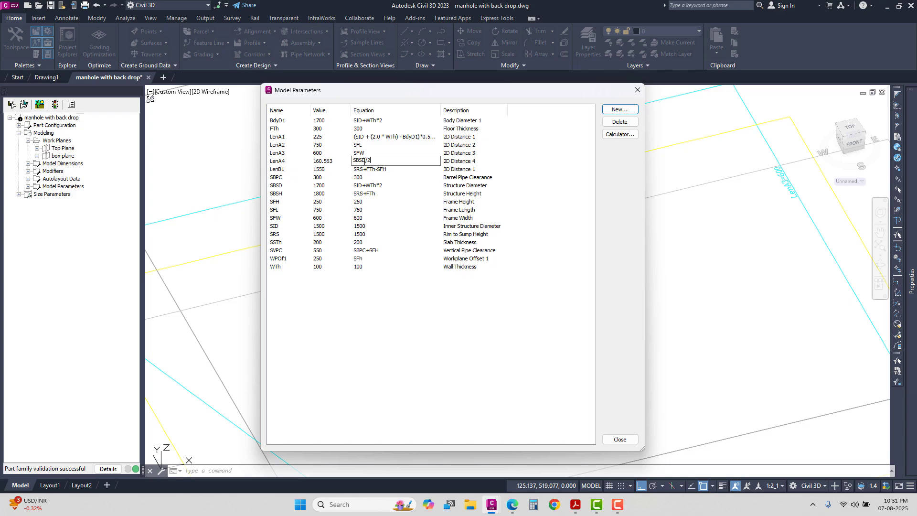
key("Return")
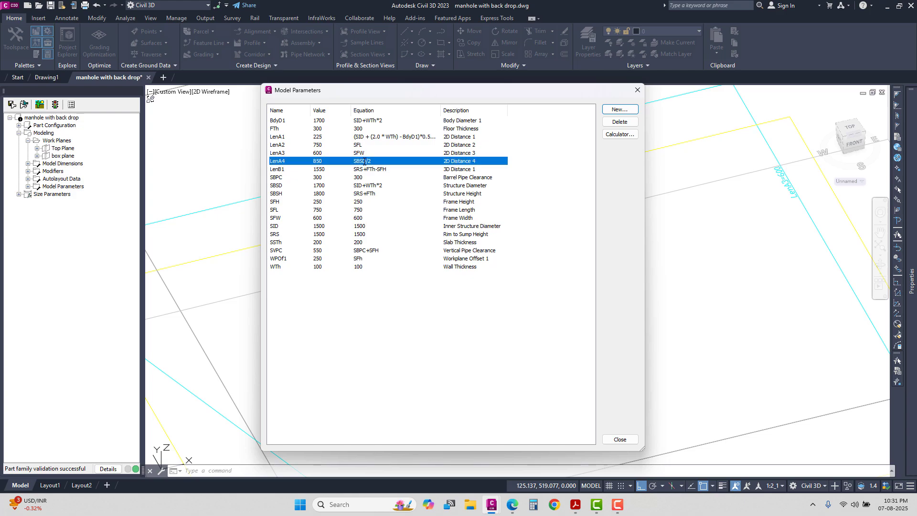
Add a Top Plane point on the green edge of the LenA1=225 rectangle.
left_click(620, 440)
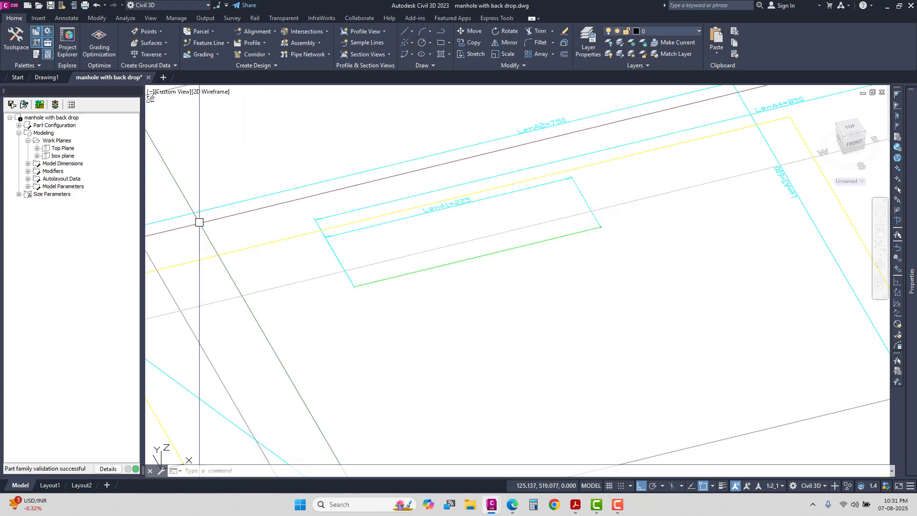
scroll(418, 238, "up", 3)
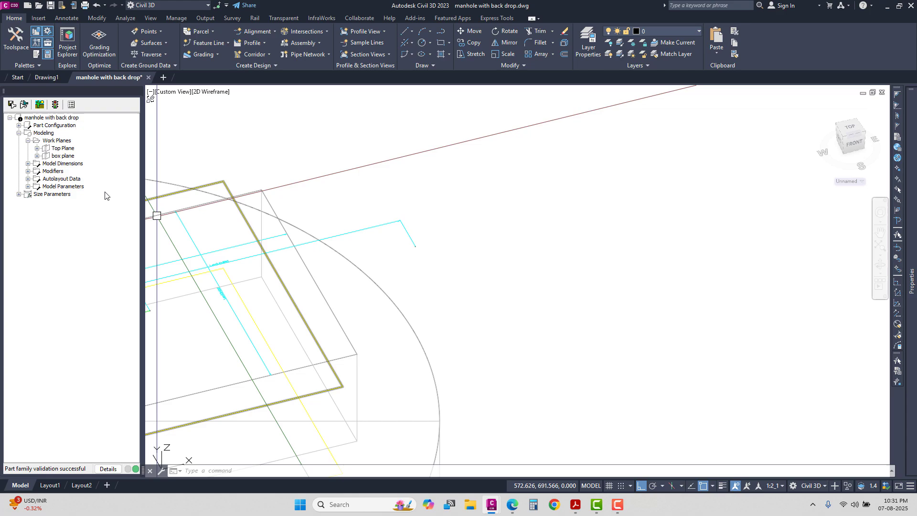
right_click(57, 150)
mouse_move(114, 209)
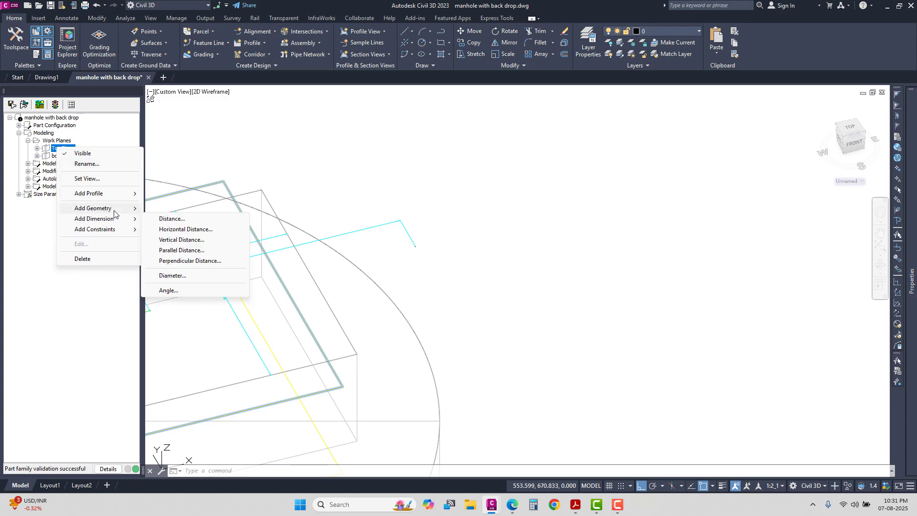
left_click(167, 213)
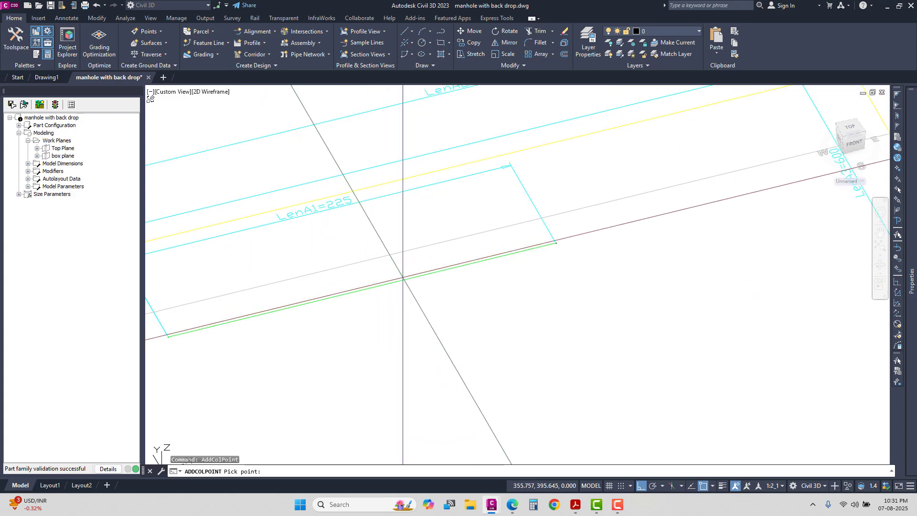
scroll(346, 304, "down", 5)
scroll(347, 305, "up", 6)
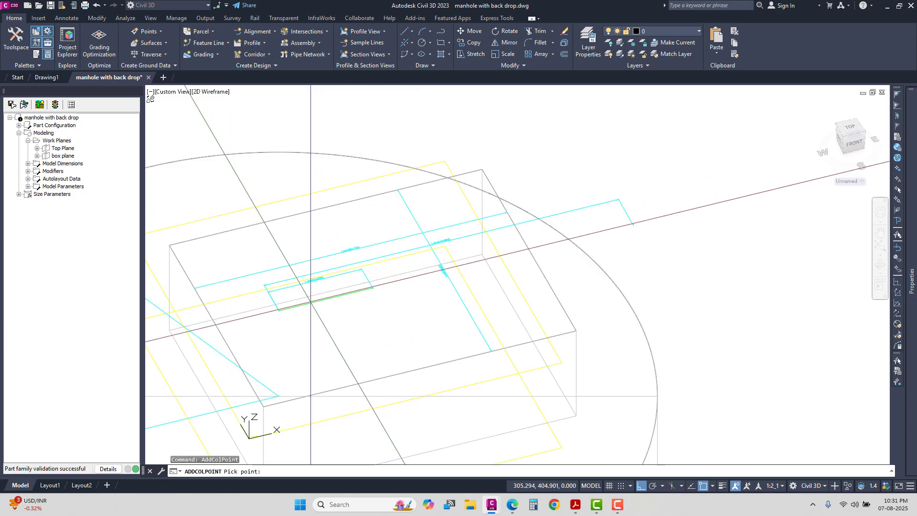
left_click(302, 306)
key("Escape")
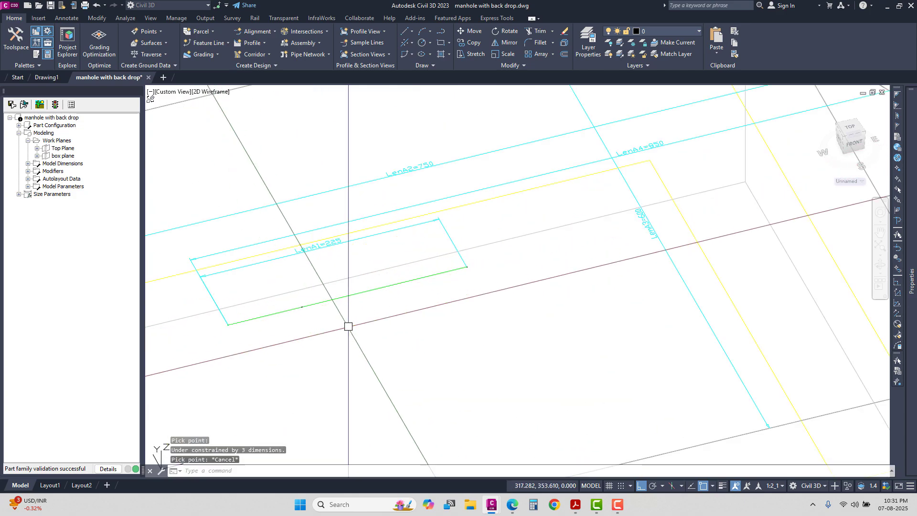
Start a coincident constraint on the Top Plane for the new point.
left_click(64, 148)
right_click(63, 150)
mouse_move(109, 233)
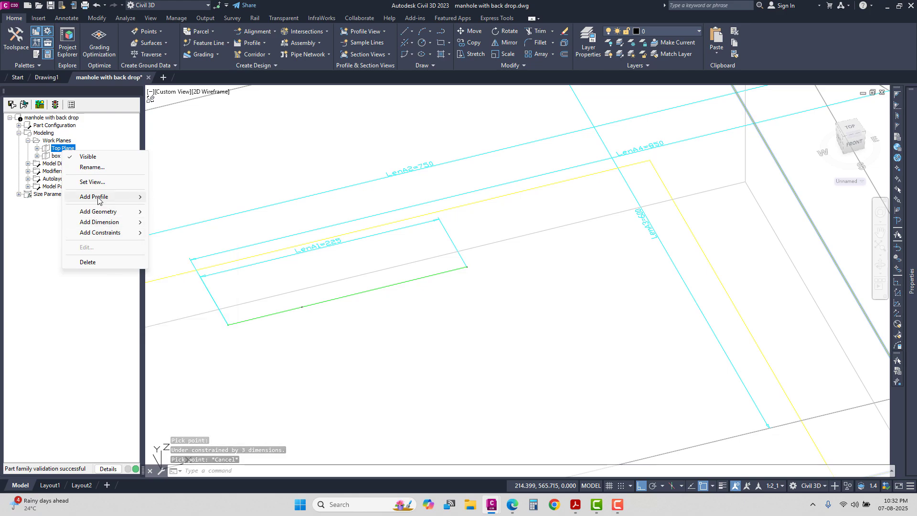
key("Escape")
right_click(57, 148)
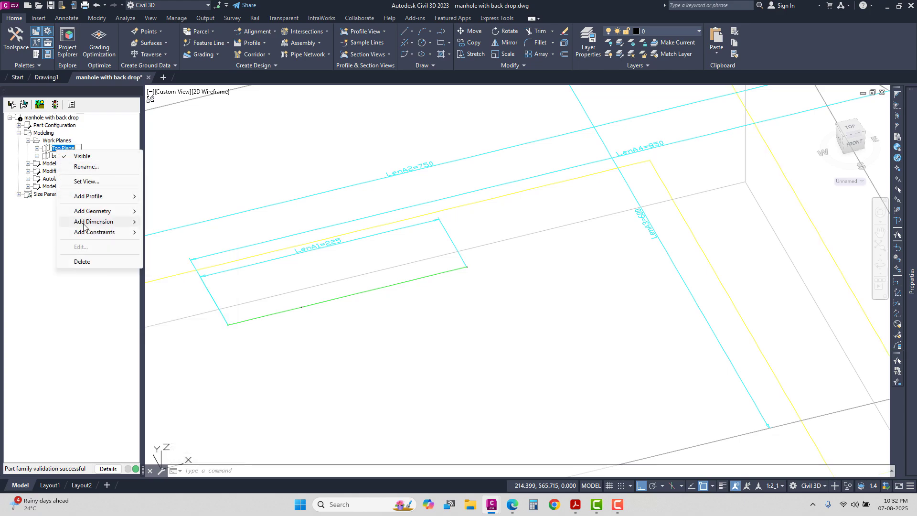
mouse_move(86, 233)
left_click(179, 273)
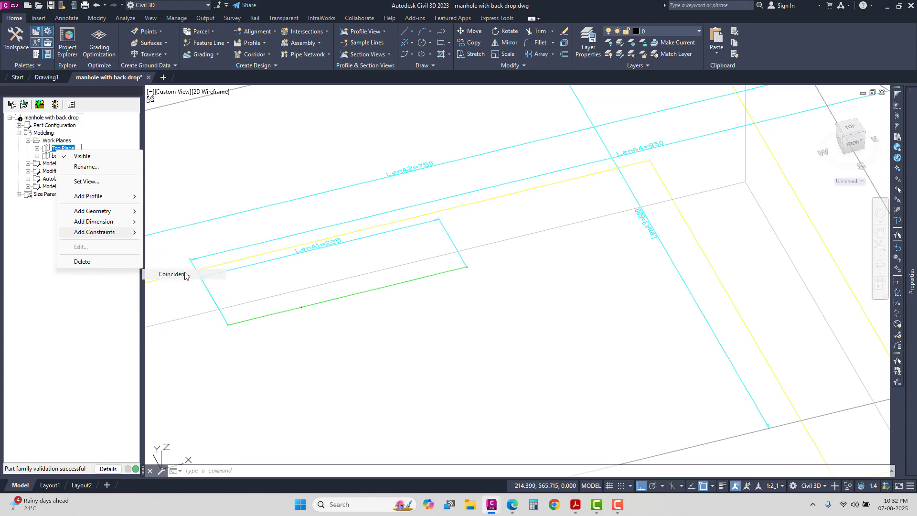
scroll(306, 282, "down", 5)
scroll(461, 240, "up", 5)
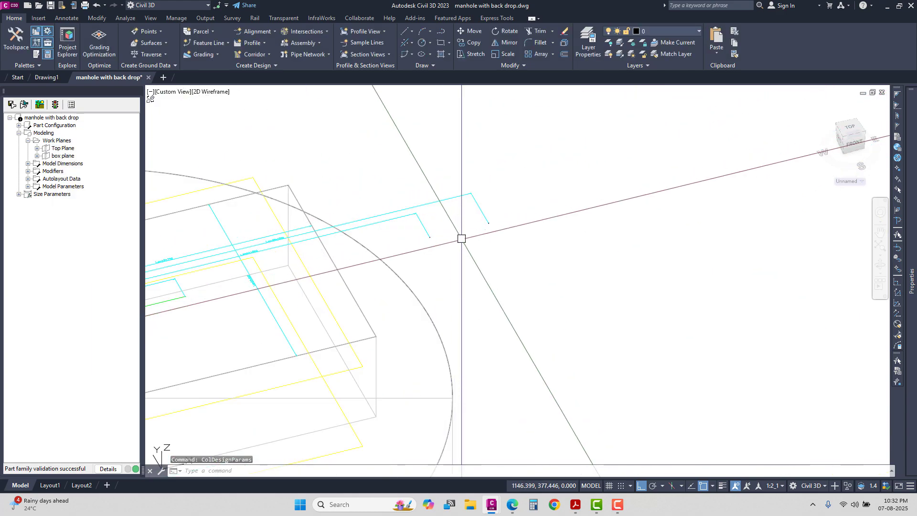
Draw a rectangular profile on the Top Plane by picking two opposite corners.
right_click(60, 150)
mouse_move(115, 195)
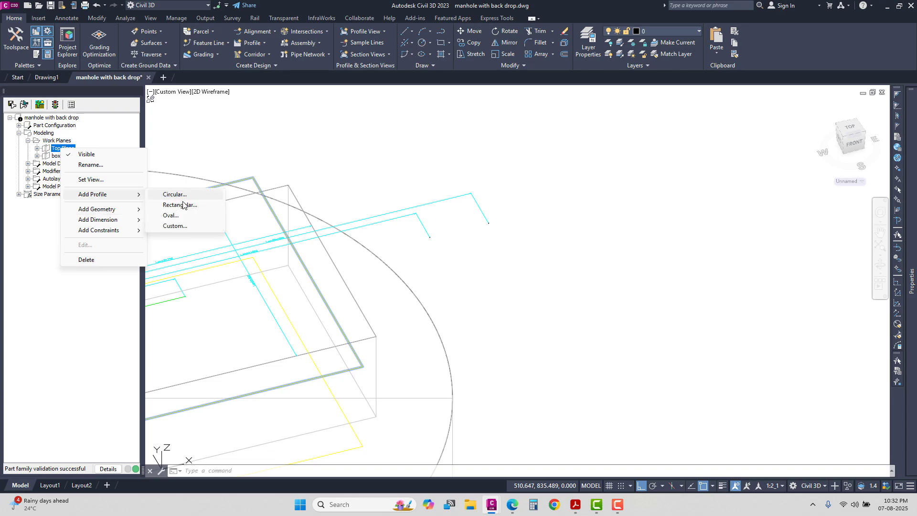
left_click(179, 205)
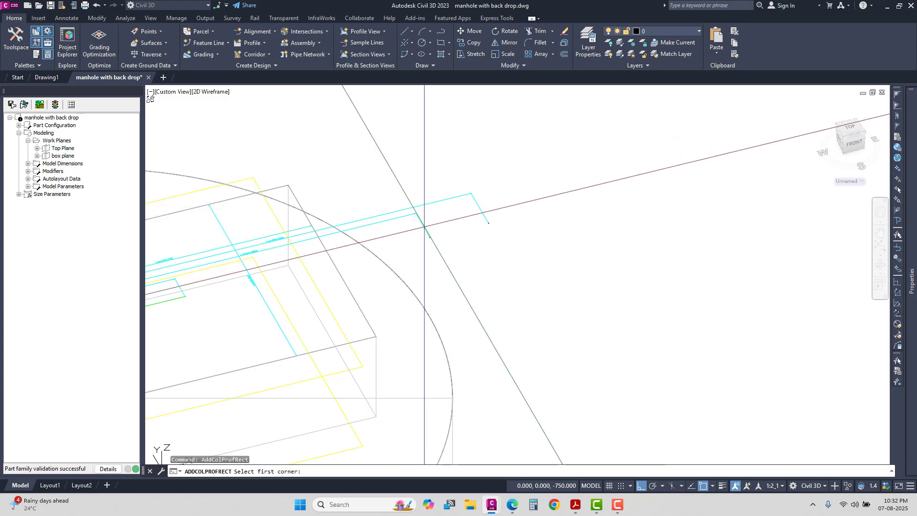
scroll(410, 267, "down", 2)
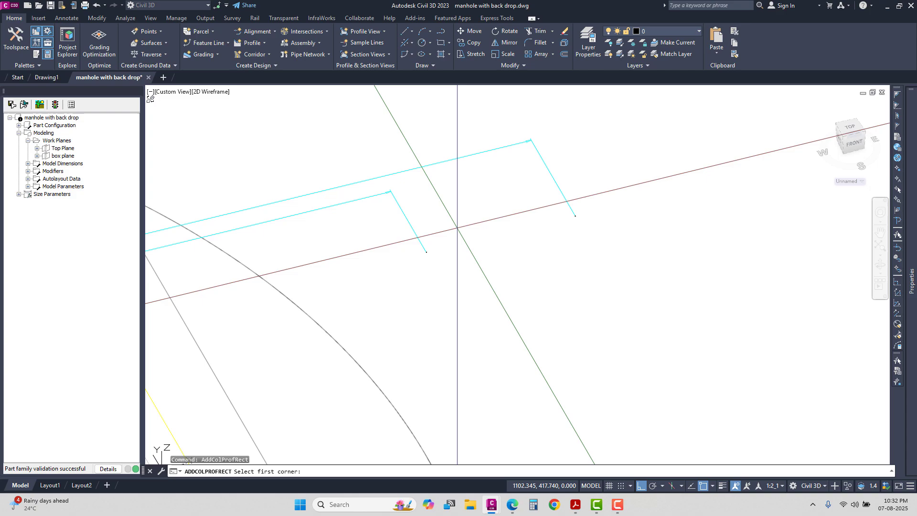
left_click(474, 211)
left_click(403, 314)
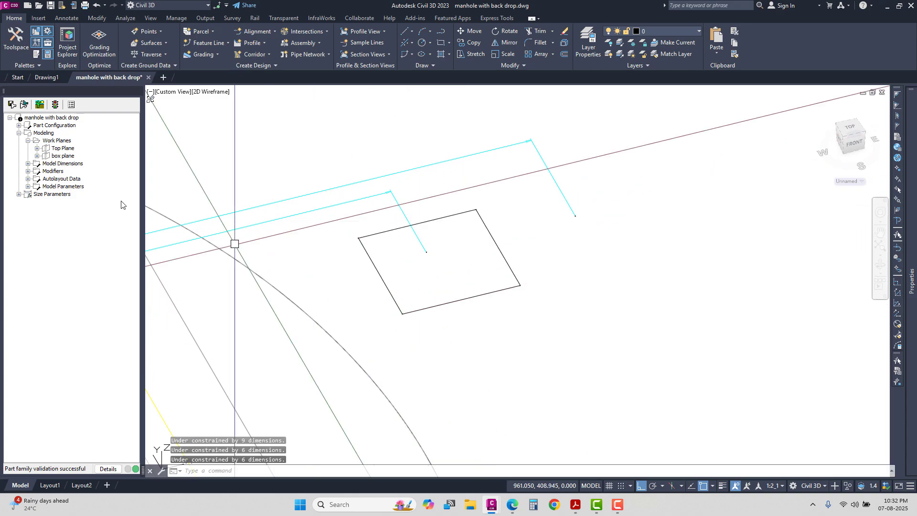
Constrain the rectangle's top and bottom edges, and its left and right edges, as parallel.
right_click(66, 150)
mouse_move(115, 227)
left_click(168, 240)
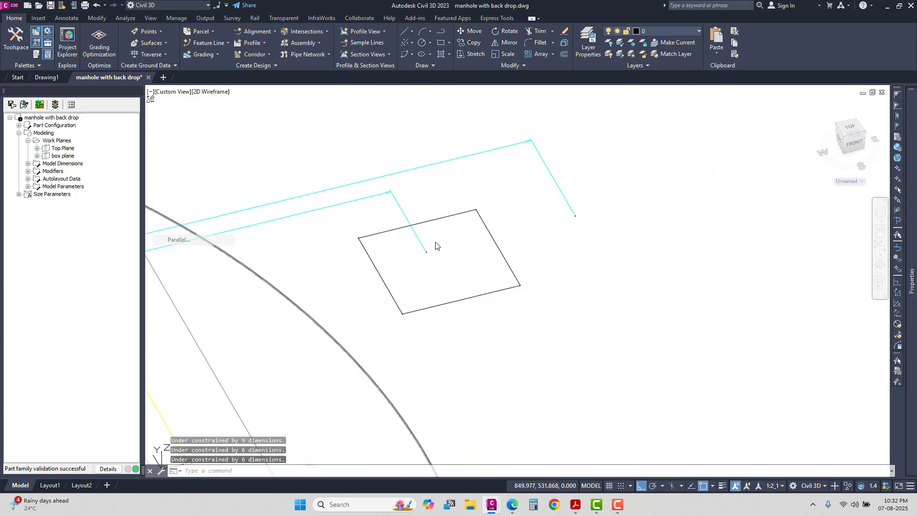
left_click(439, 222)
left_click(462, 304)
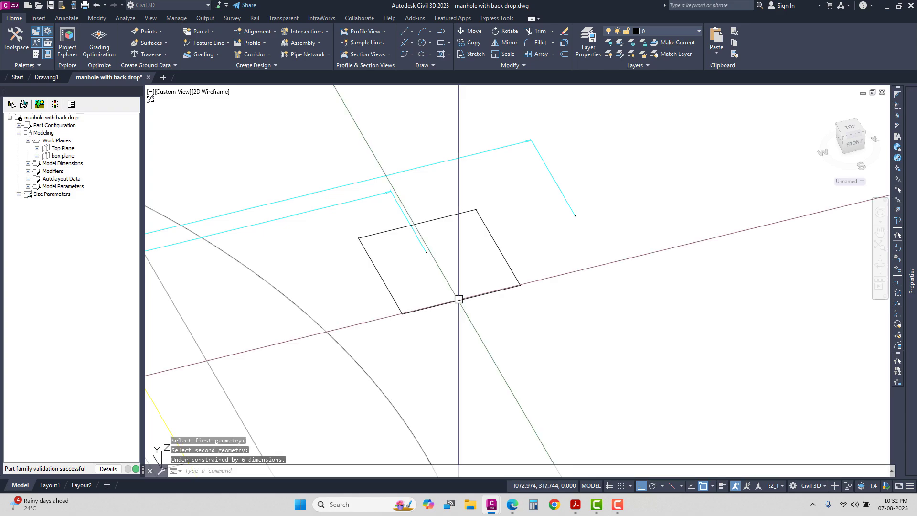
right_click(68, 154)
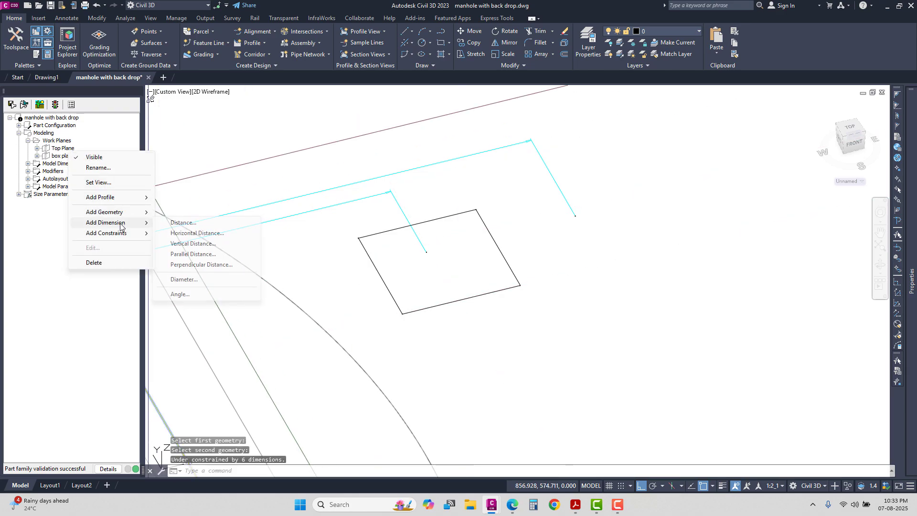
mouse_move(120, 233)
left_click(178, 245)
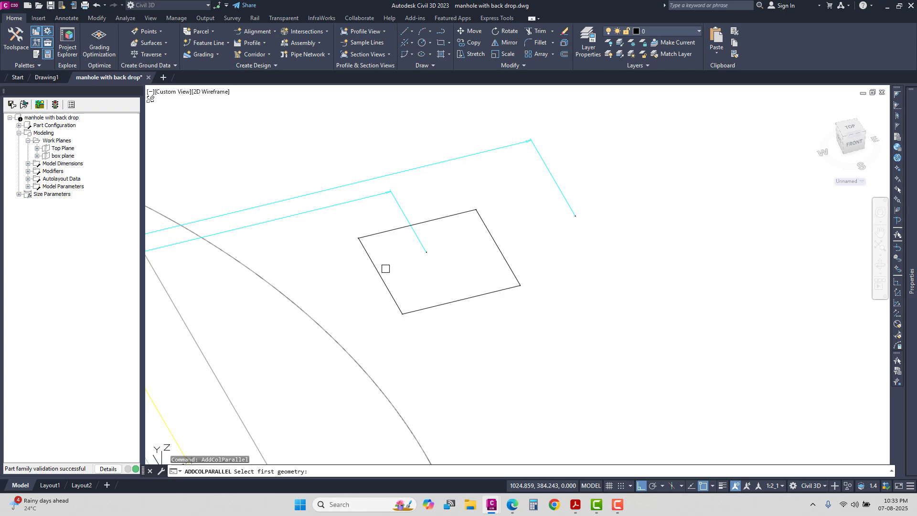
left_click(380, 272)
left_click(491, 231)
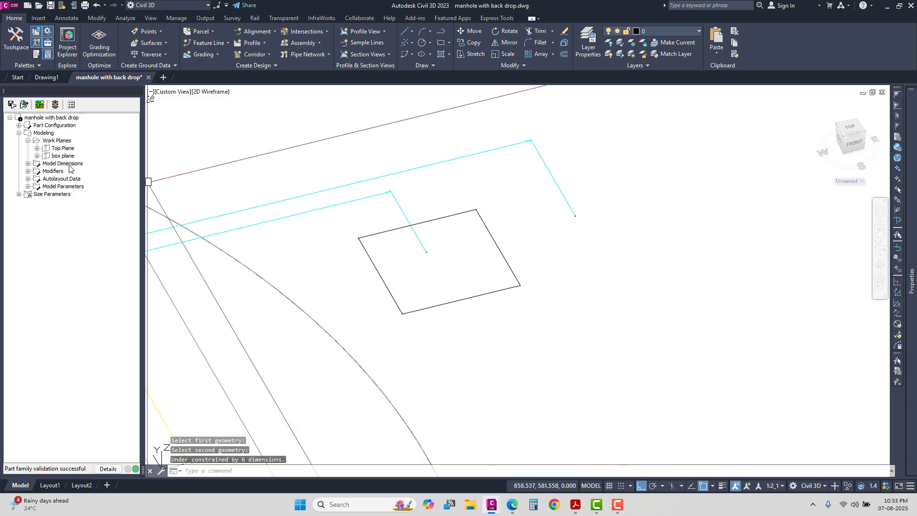
Make the rectangle's left edge coincident with the Top Plane.
right_click(63, 148)
mouse_move(122, 226)
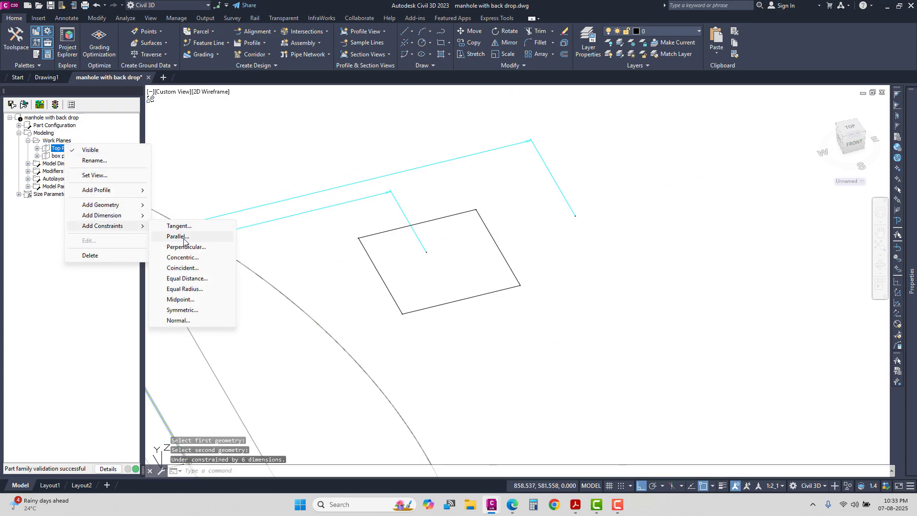
left_click(194, 269)
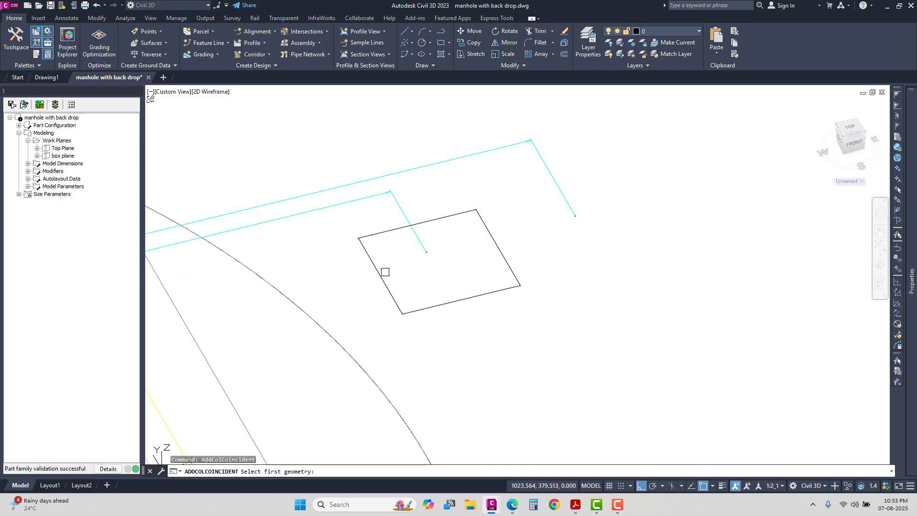
left_click(385, 272)
scroll(426, 247, "up", 5)
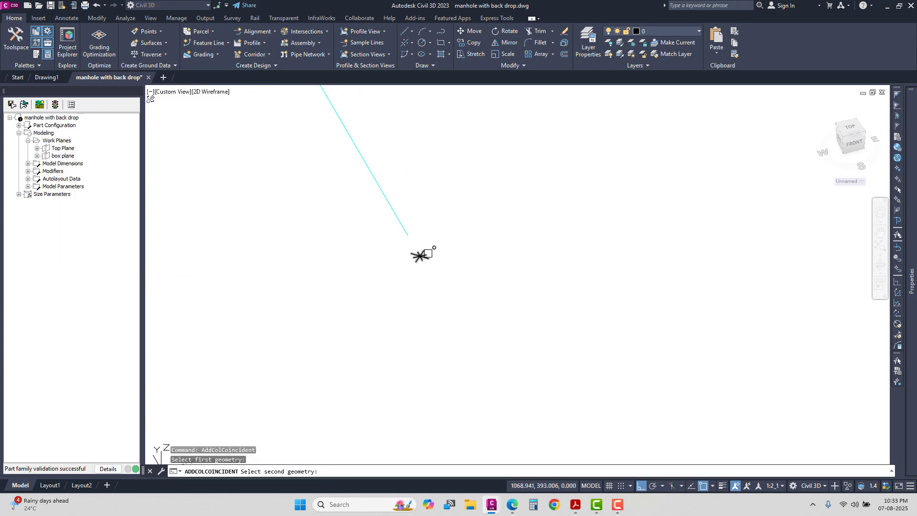
scroll(419, 256, "down", 6)
left_click(53, 149)
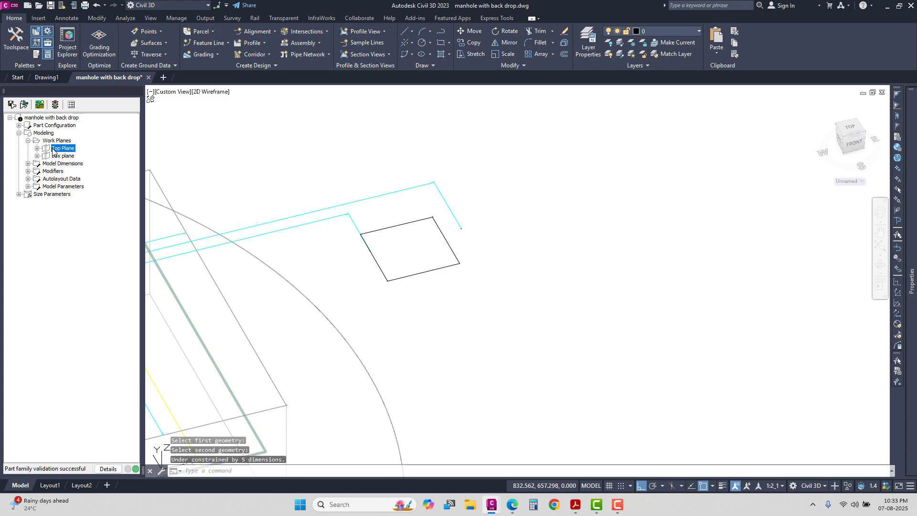
Begin a midpoint constraint on the Top Plane sketch.
right_click(53, 149)
mouse_move(90, 232)
left_click(196, 305)
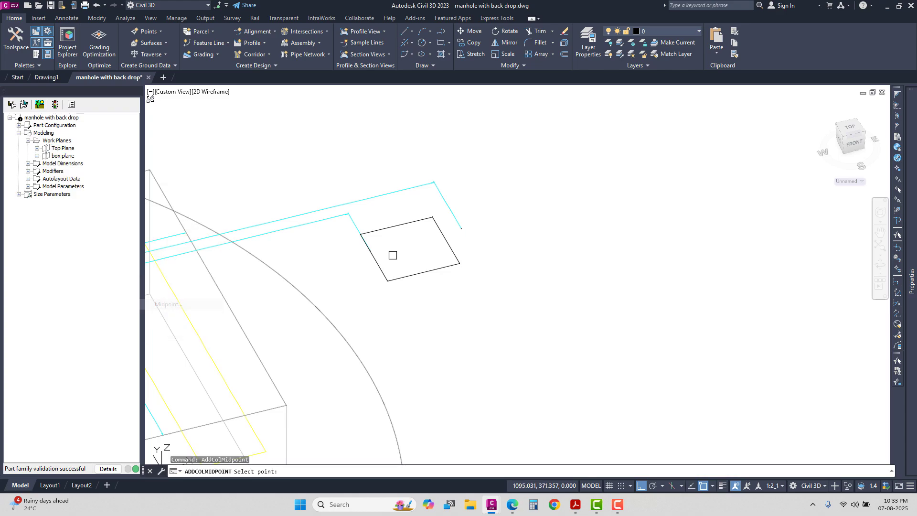
scroll(393, 255, "up", 6)
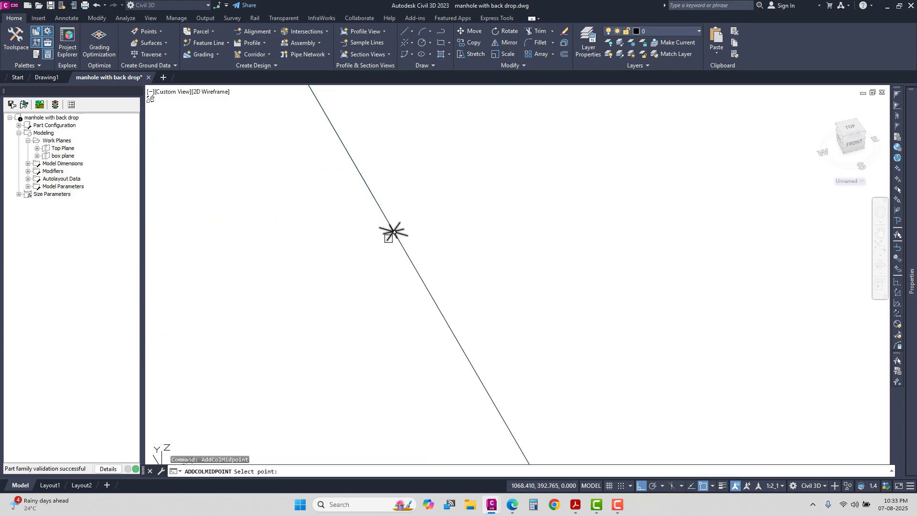
Finish the midpoint constraint using the left edge's midpoint and the top and bottom edges.
left_click(392, 232)
scroll(389, 230, "down", 6)
left_click(360, 153)
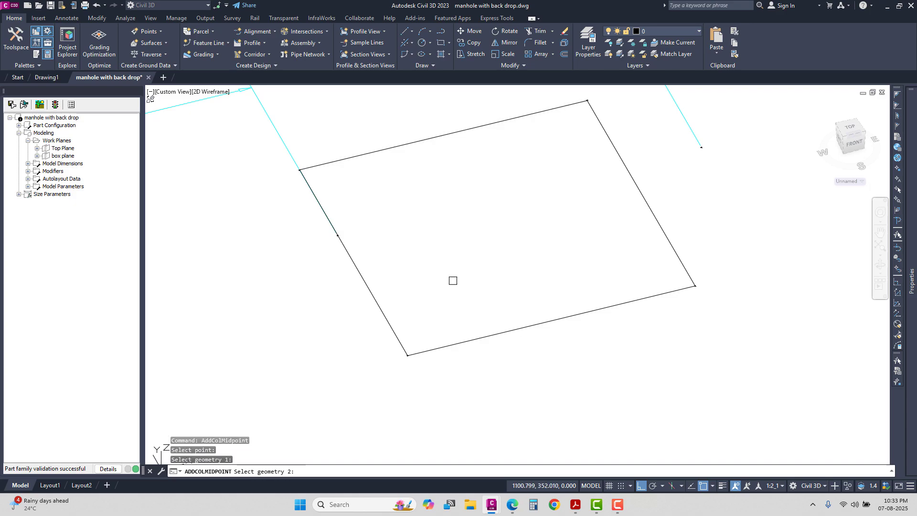
left_click(451, 342)
scroll(449, 343, "down", 6)
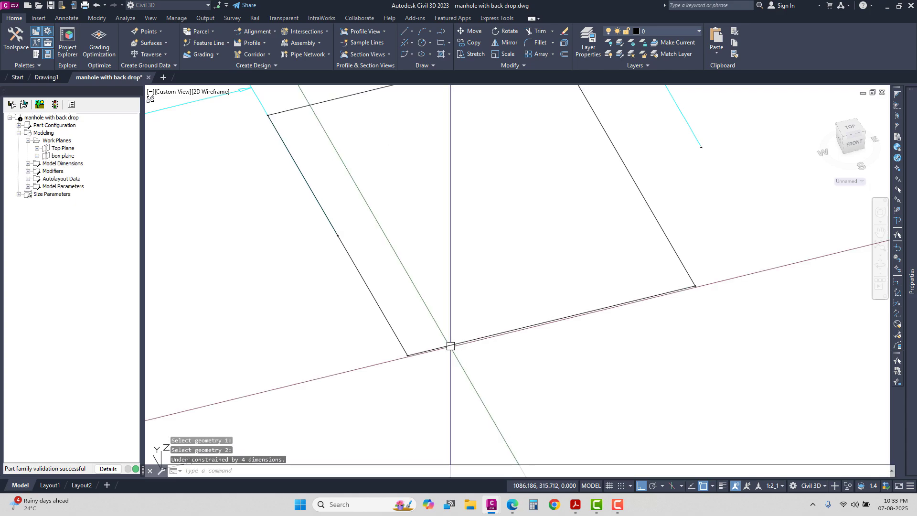
Add the LenA6 width distance dimension between the left and right edges, placed below.
right_click(68, 151)
mouse_move(117, 219)
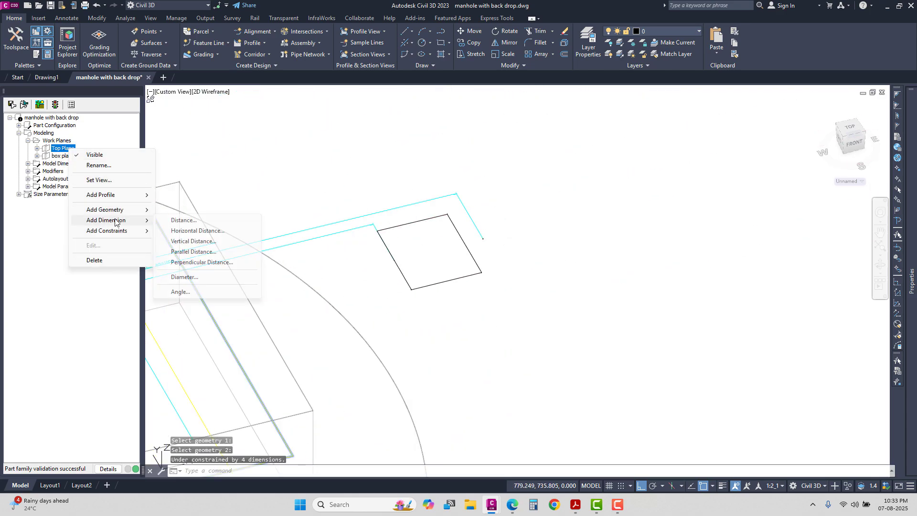
left_click(179, 221)
scroll(382, 236, "up", 2)
left_click(419, 300)
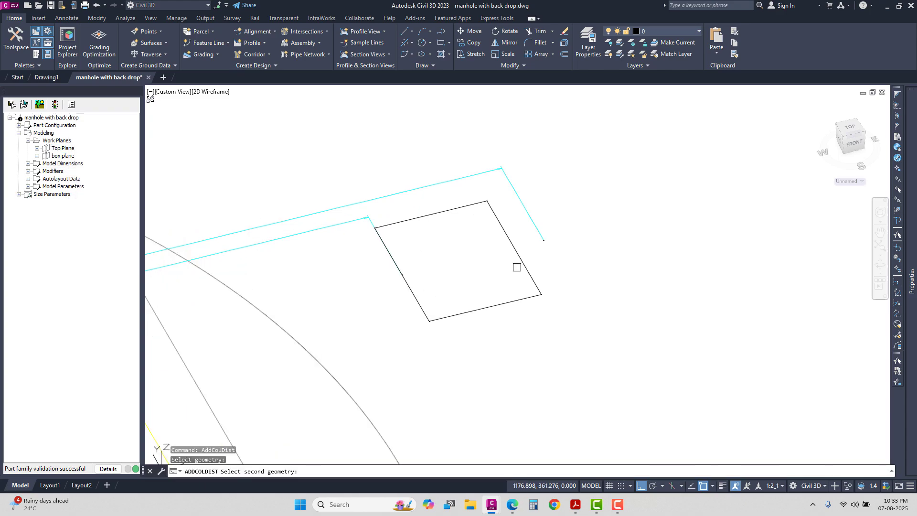
left_click(520, 257)
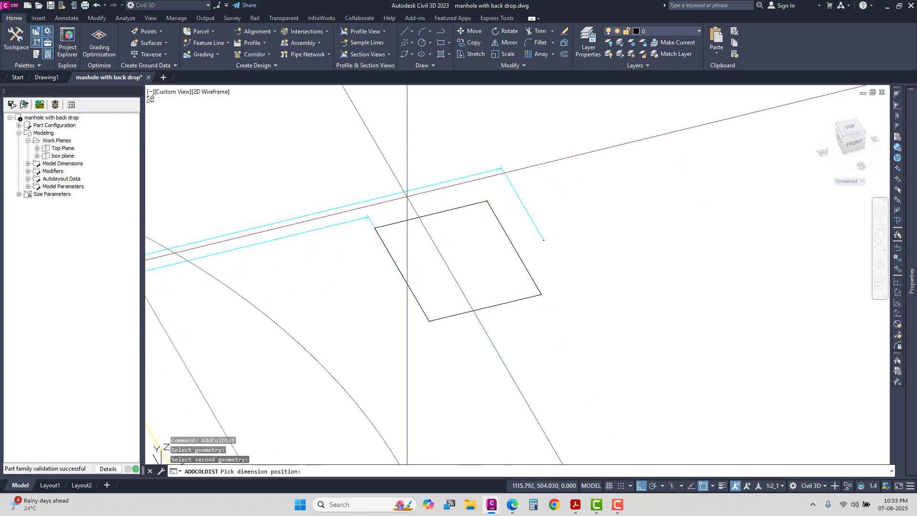
left_click(502, 319)
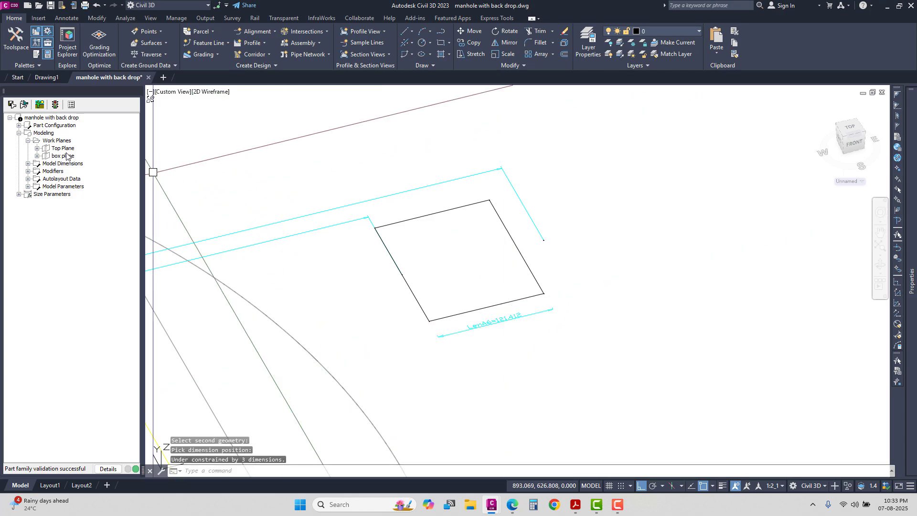
Dimension the square's top-to-bottom distance on its left, then bring up the manhole plan PDF.
right_click(66, 152)
mouse_move(102, 215)
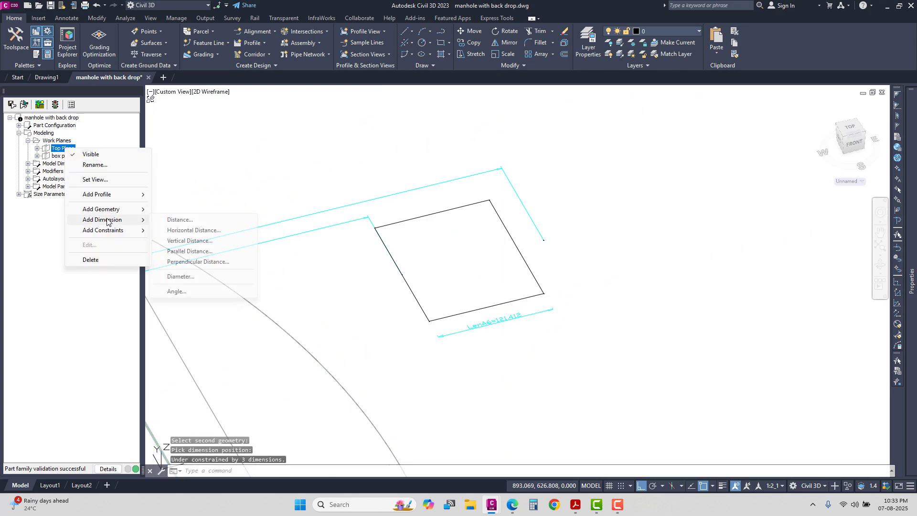
left_click(179, 219)
left_click(405, 218)
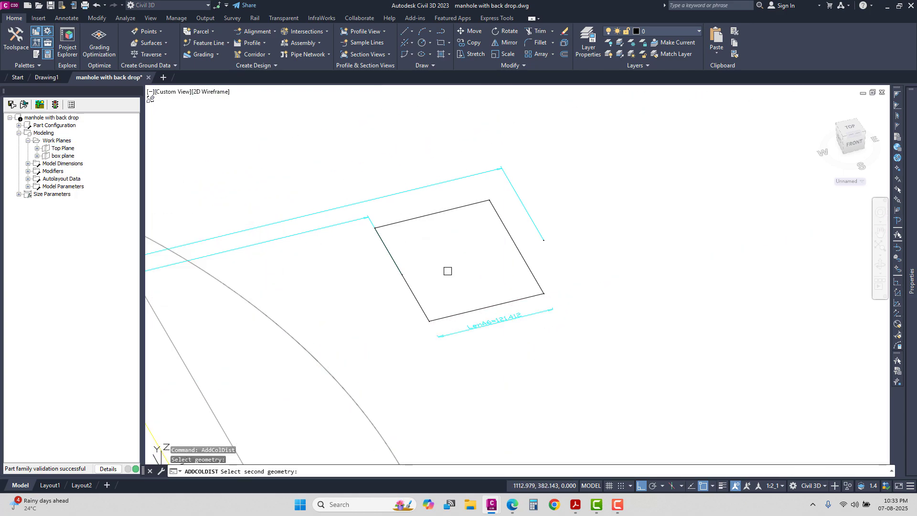
left_click(449, 316)
left_click(389, 310)
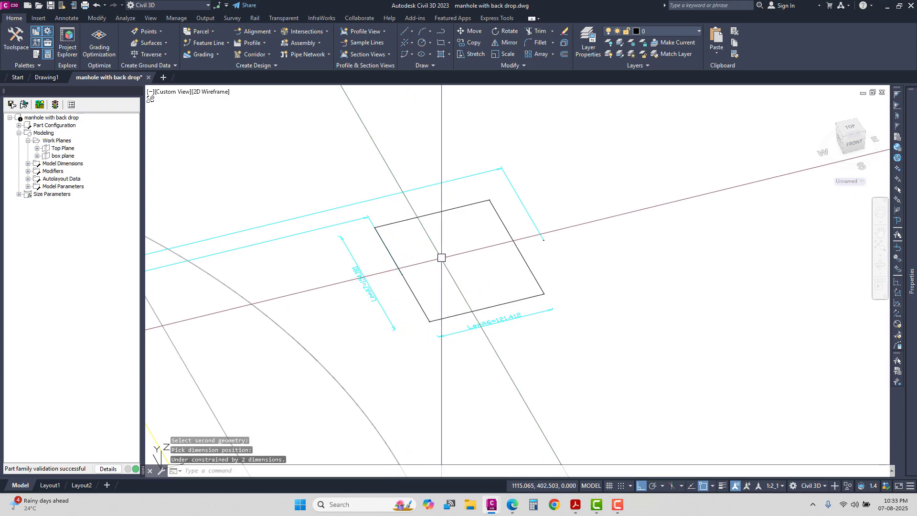
scroll(444, 244, "down", 3)
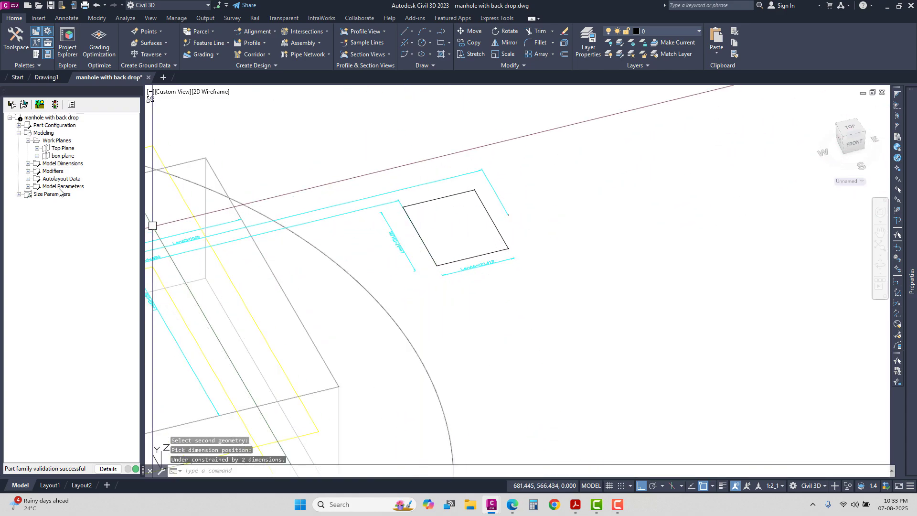
left_click(575, 505)
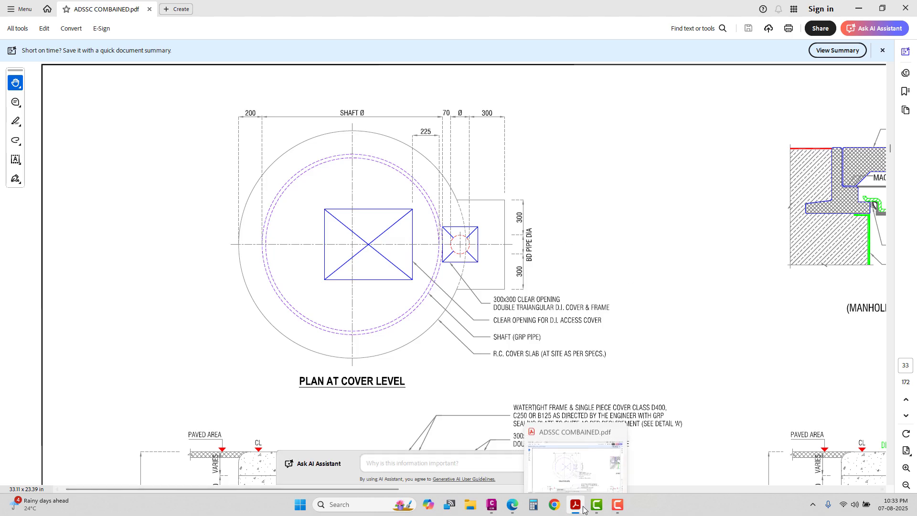
Set the LenA6 and LenA7 equations to SBPC in Model Parameters, giving a 300 by 300 square.
left_click(492, 505)
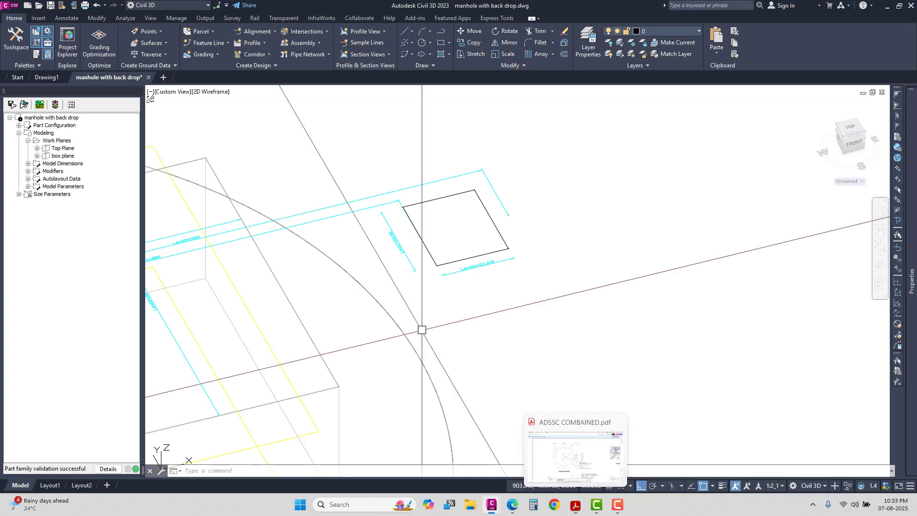
double_click(54, 187)
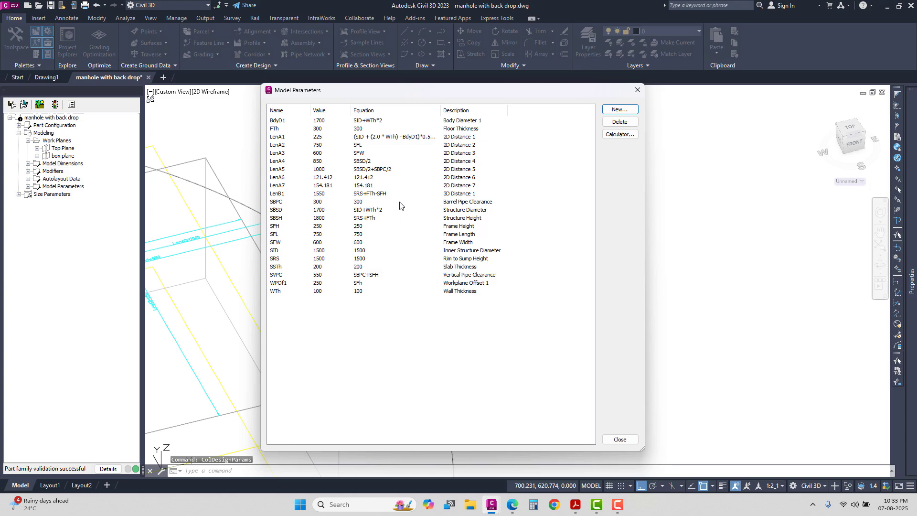
left_click(361, 178)
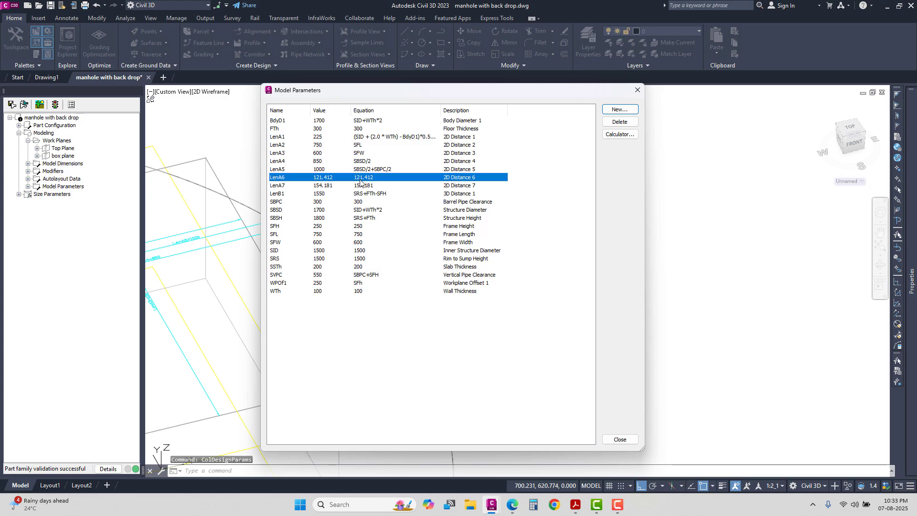
left_click(360, 178)
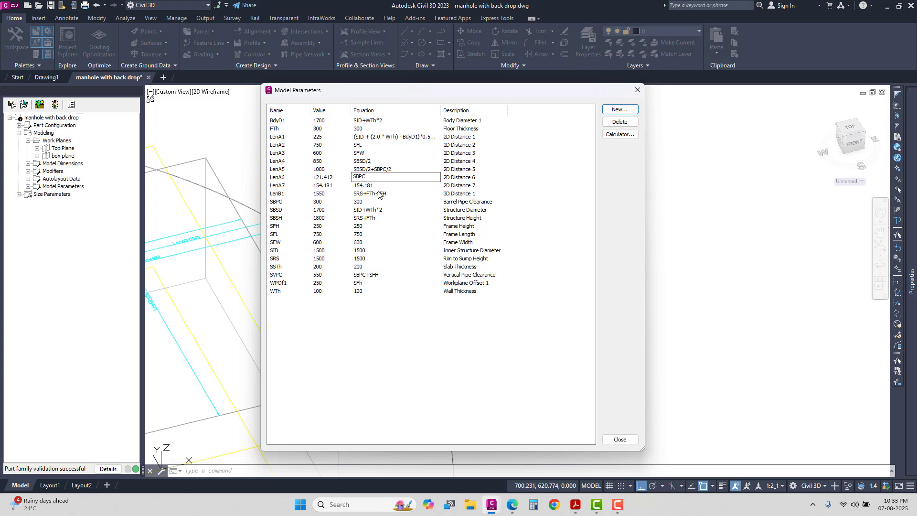
key("Return")
left_click(374, 186)
left_click(374, 186)
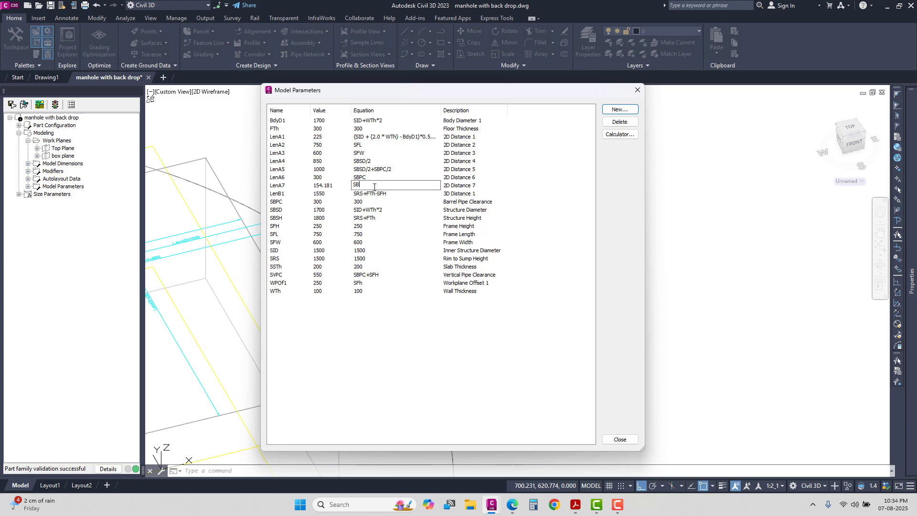
key("Return")
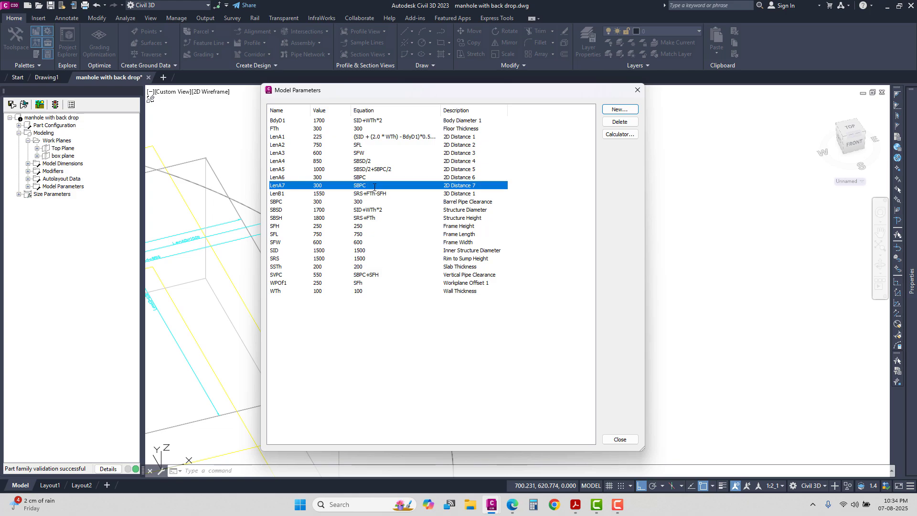
left_click(635, 435)
scroll(399, 249, "down", 5)
middle_click_drag(392, 253, 488, 248, "shift")
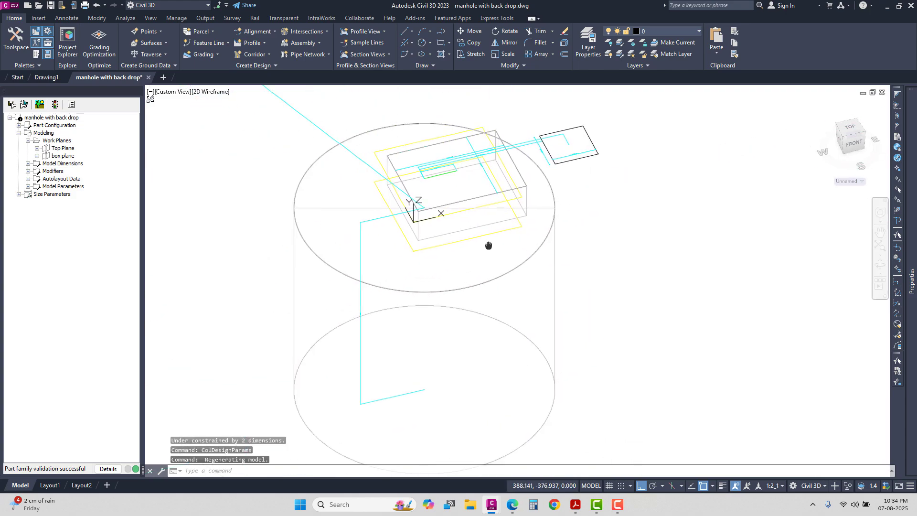
Add an offset work plane named 'base' below the manhole, referenced to the box plane.
right_click(59, 142)
left_click(91, 149)
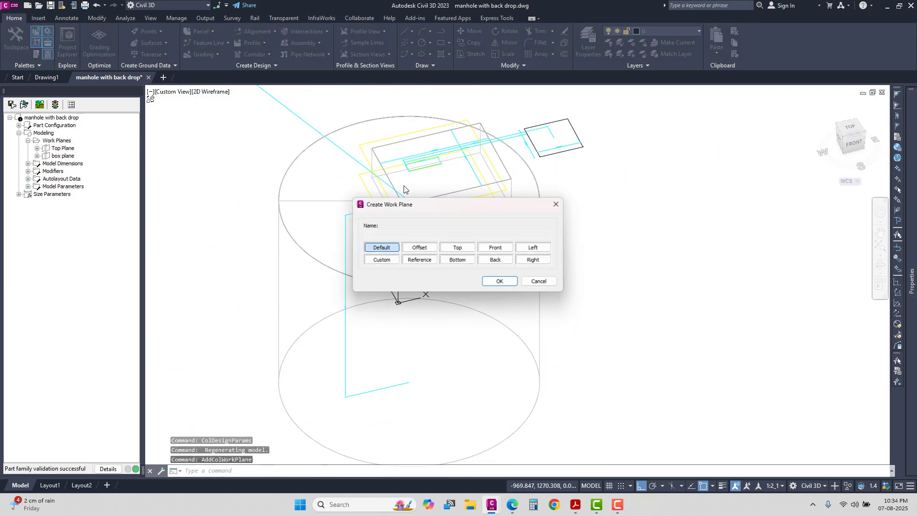
left_click(416, 248)
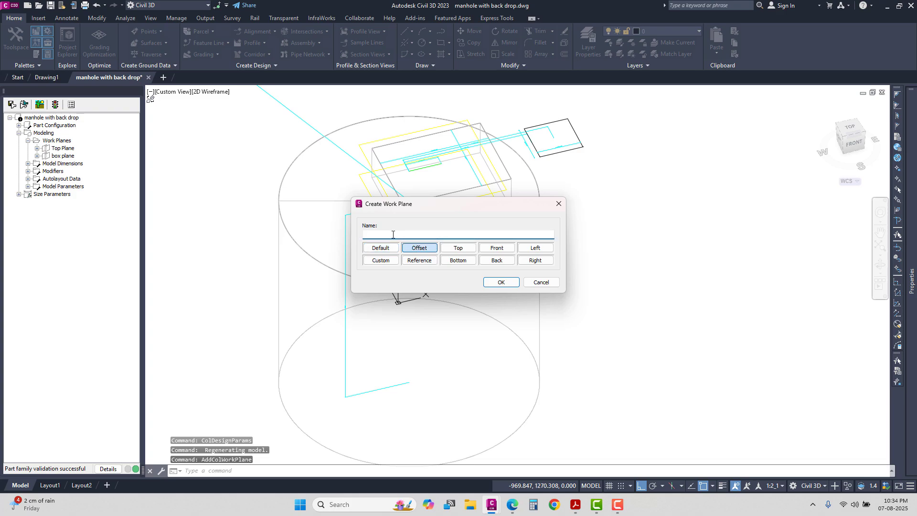
type("base plane")
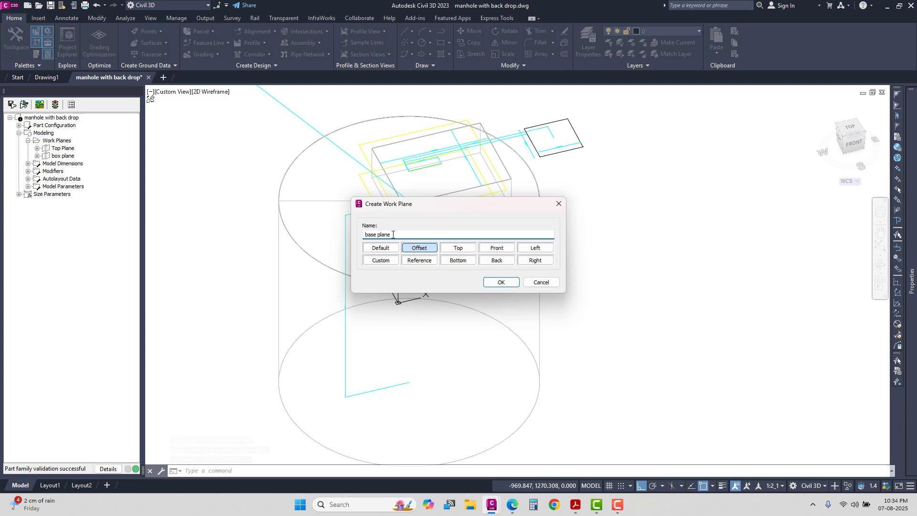
key("Return")
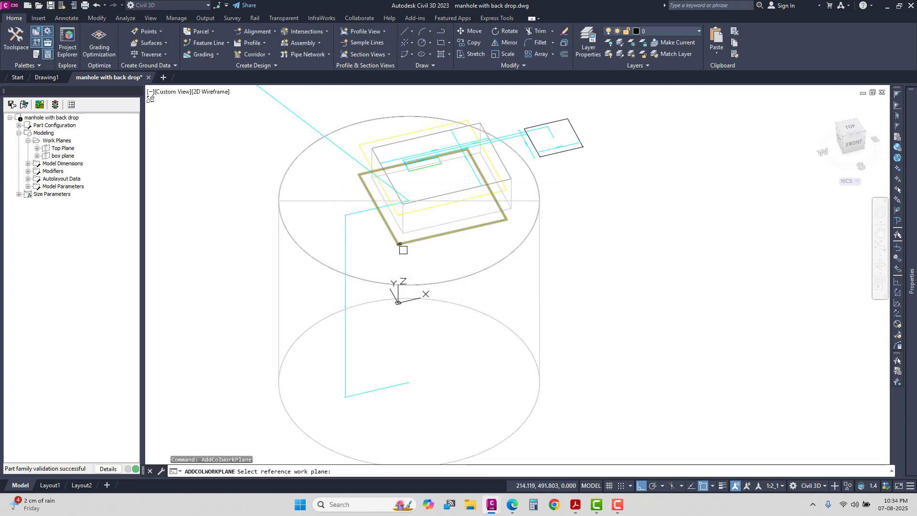
scroll(462, 242, "down", 2)
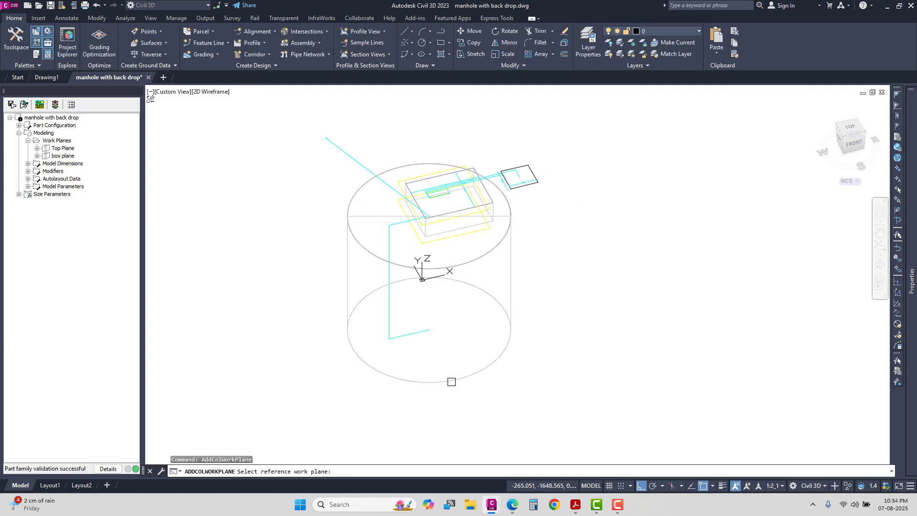
left_click(448, 244)
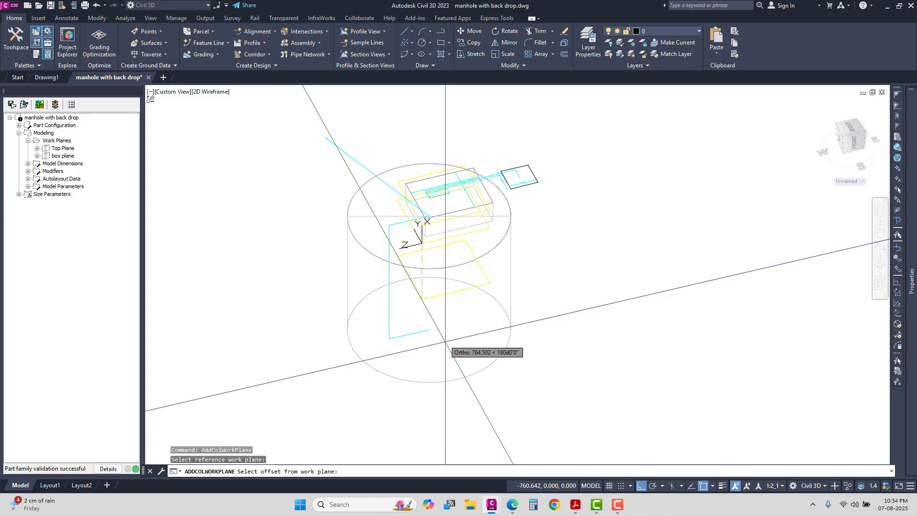
left_click(420, 433)
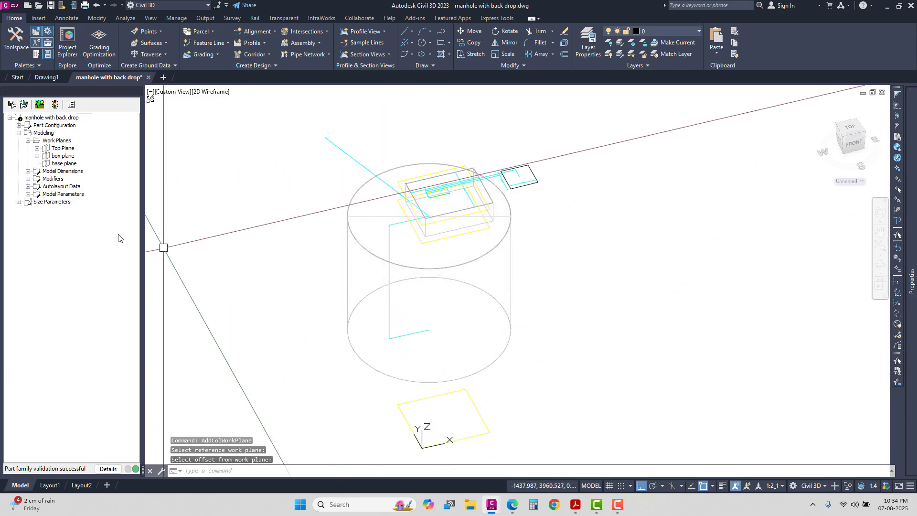
Drive the WPOf2 offset parameter with LenB1 (1550) through the equation calculator.
right_click(71, 197)
left_click(90, 205)
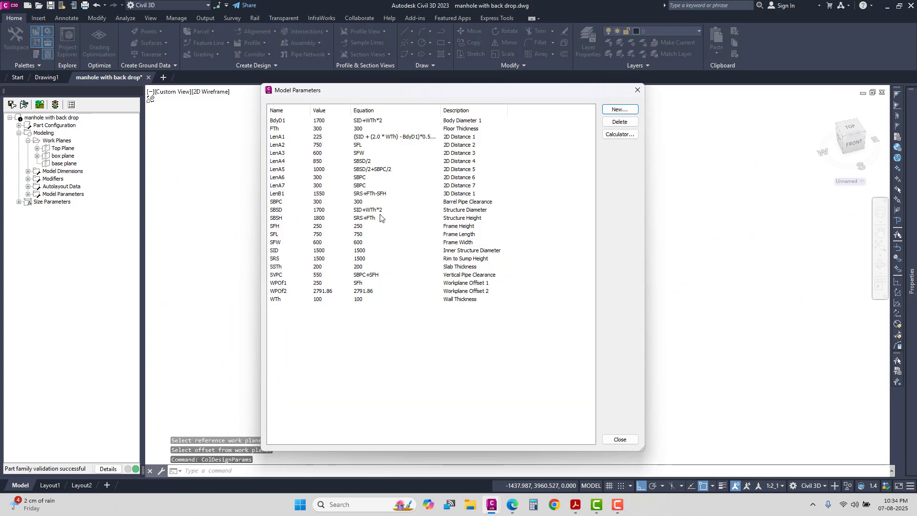
left_click(361, 292)
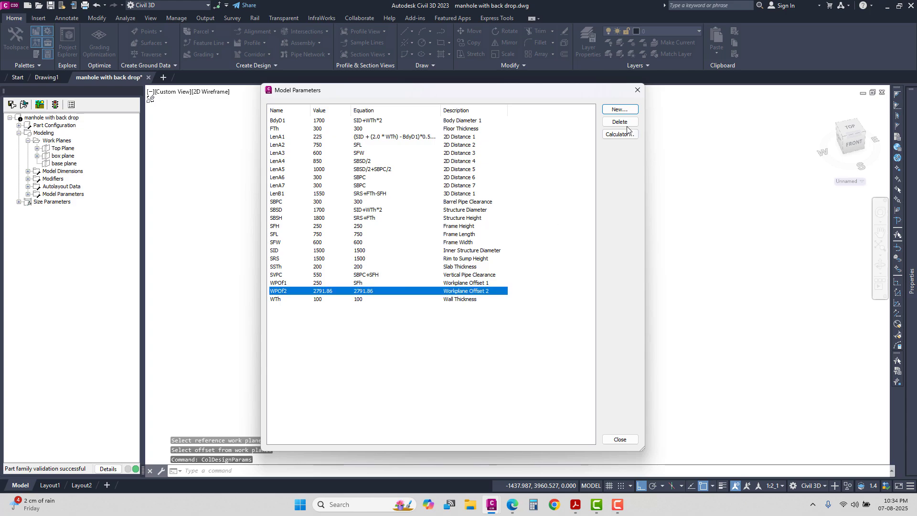
left_click(621, 135)
left_click(458, 253)
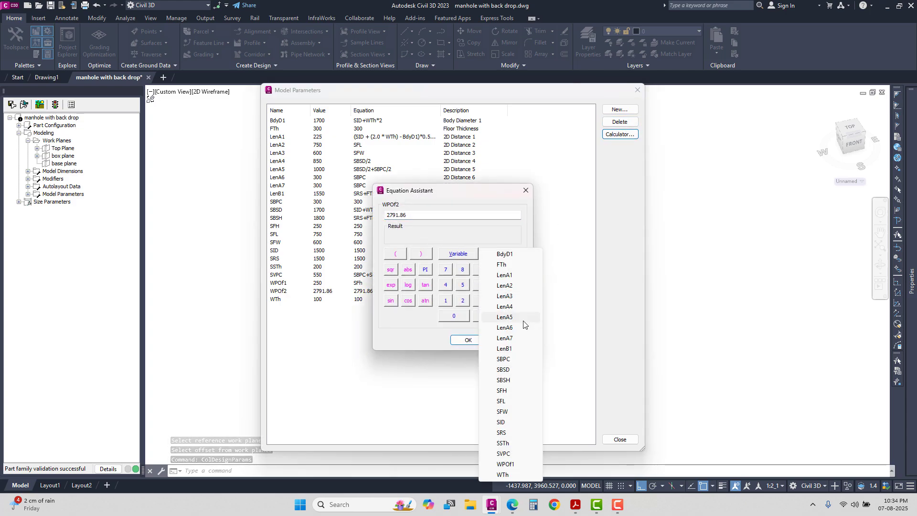
left_click(505, 349)
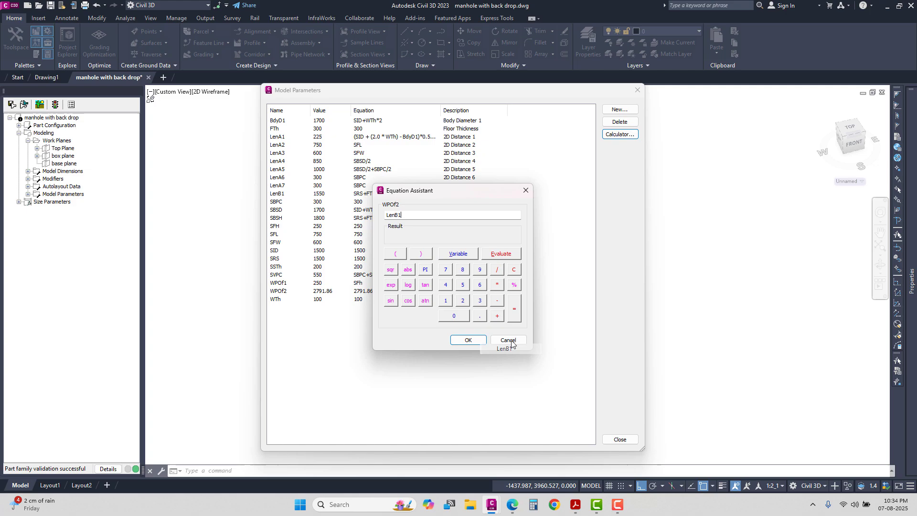
left_click(468, 340)
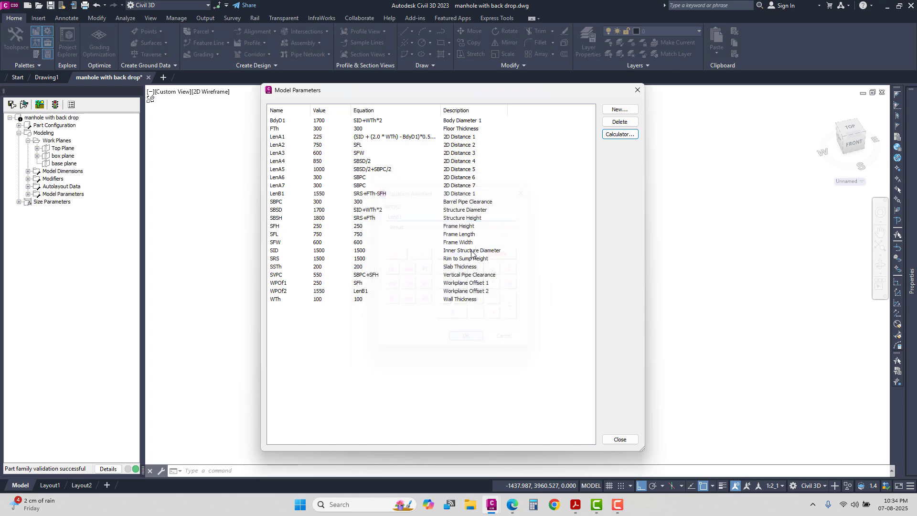
left_click(615, 443)
mouse_move(506, 325)
middle_mouse_down("shift")
mouse_move(422, 295)
mouse_move(422, 262)
mouse_move(502, 293)
mouse_move(475, 268)
mouse_move(435, 268)
mouse_move(502, 308)
middle_mouse_up("shift")
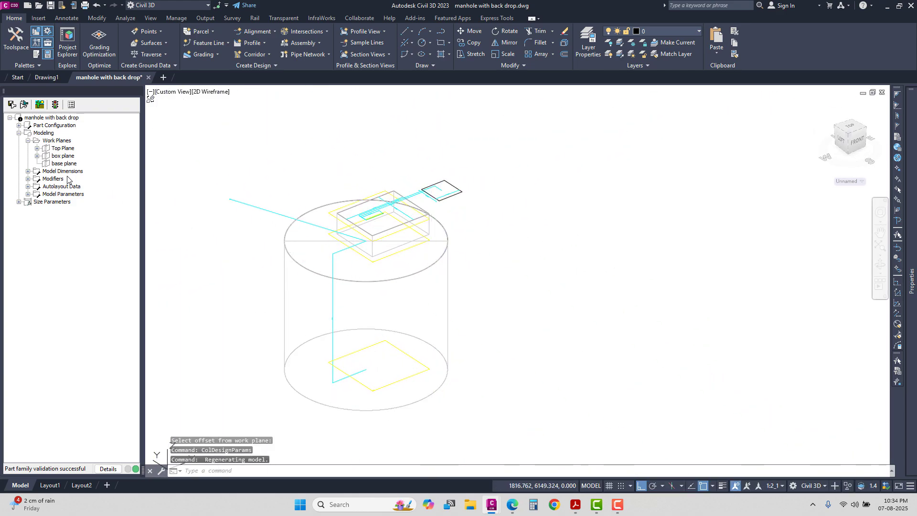
Extrude the square profile from the box plane down to the base plane.
right_click(58, 180)
left_click(78, 186)
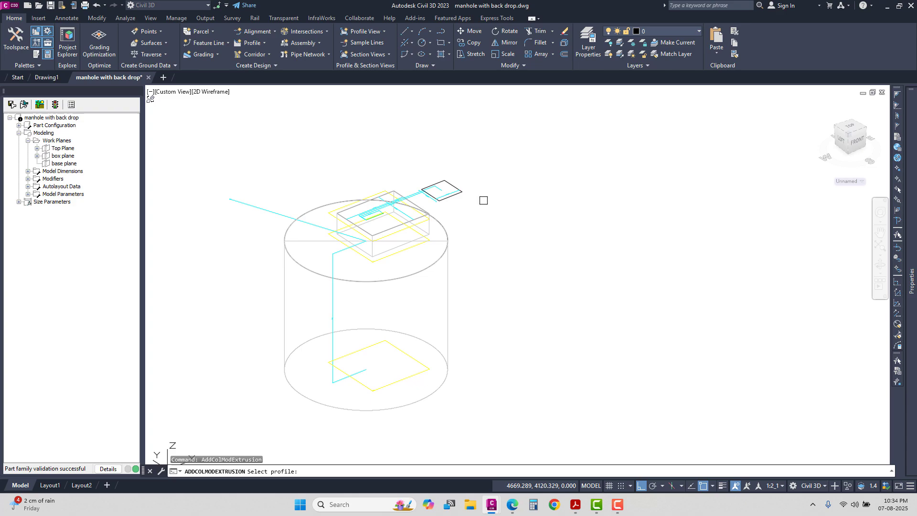
left_click(432, 185)
left_click(457, 203)
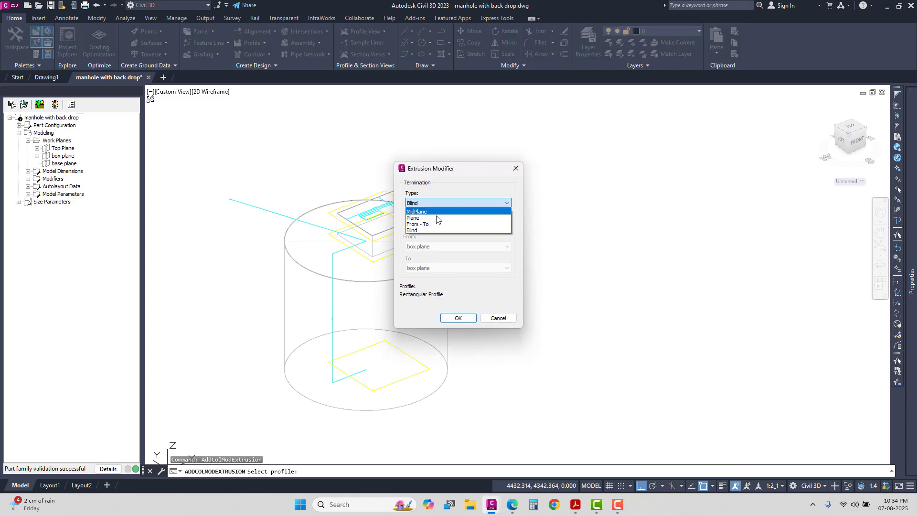
left_click(455, 211)
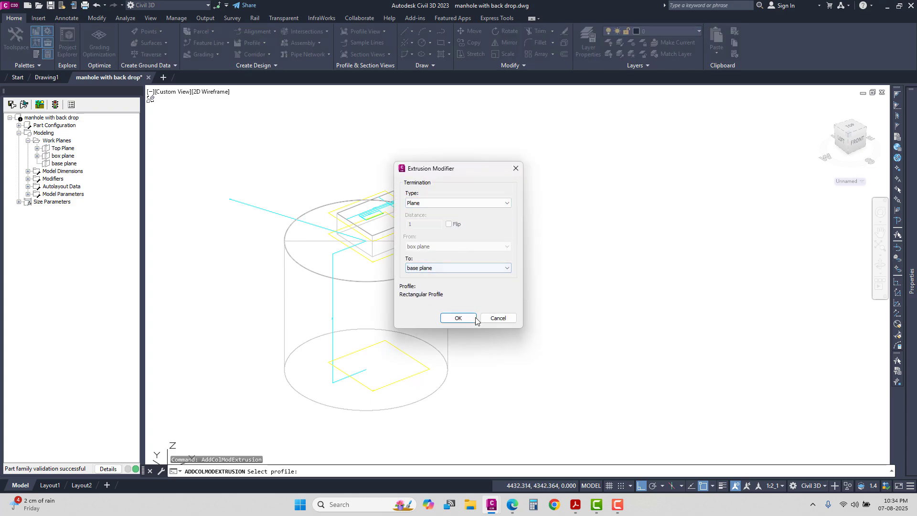
key("Return")
Orbit around the new backdrop shaft to check it from above and from the side.
middle_click_drag(469, 256, 488, 206, "shift")
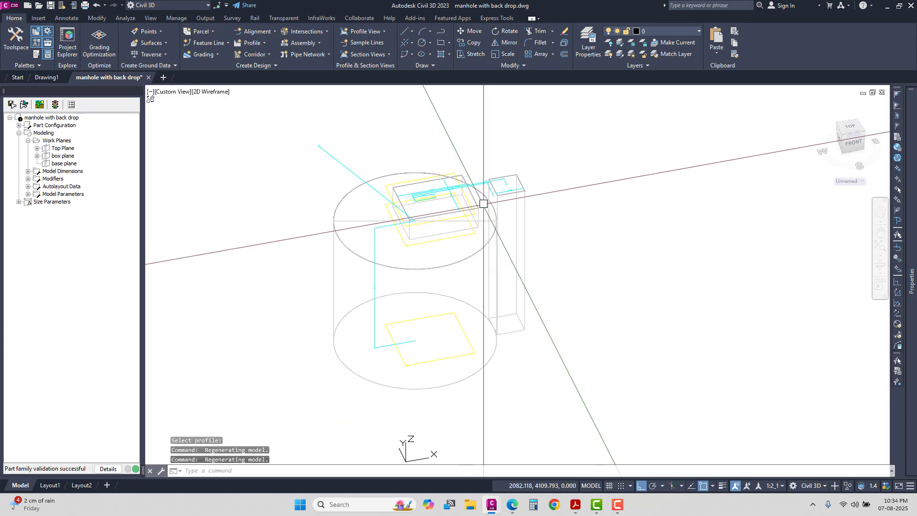
scroll(516, 203, "up", 3)
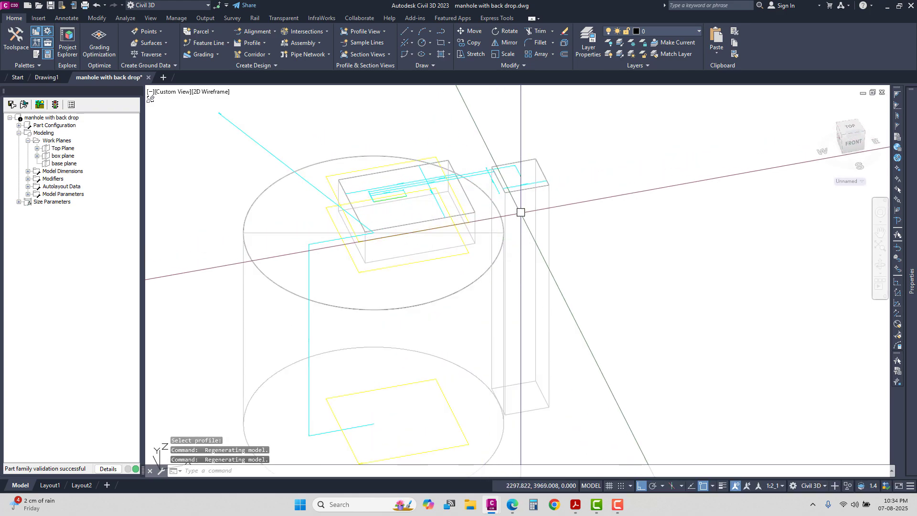
scroll(449, 211, "down", 3)
middle_click_drag(449, 234, 456, 215, "shift")
scroll(459, 201, "up", 4)
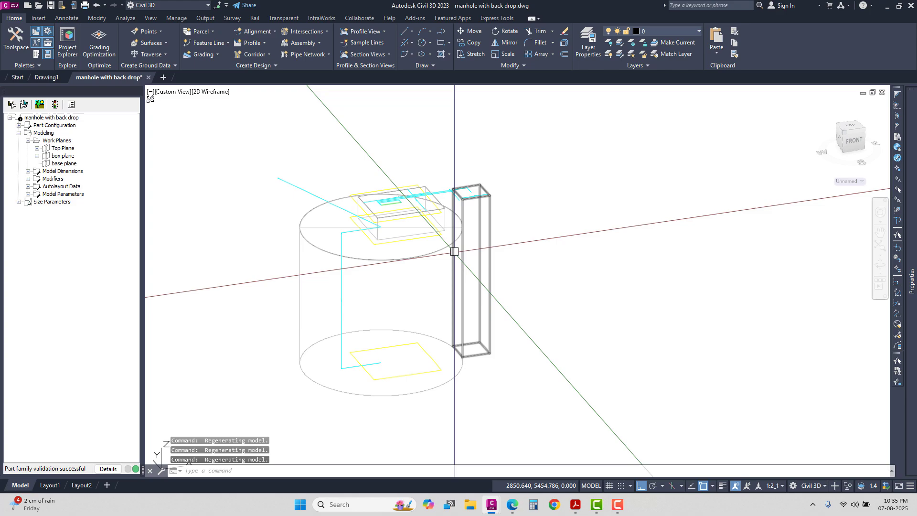
middle_click_drag(467, 234, 468, 235, "shift")
middle_click_drag(334, 287, 429, 370, "shift")
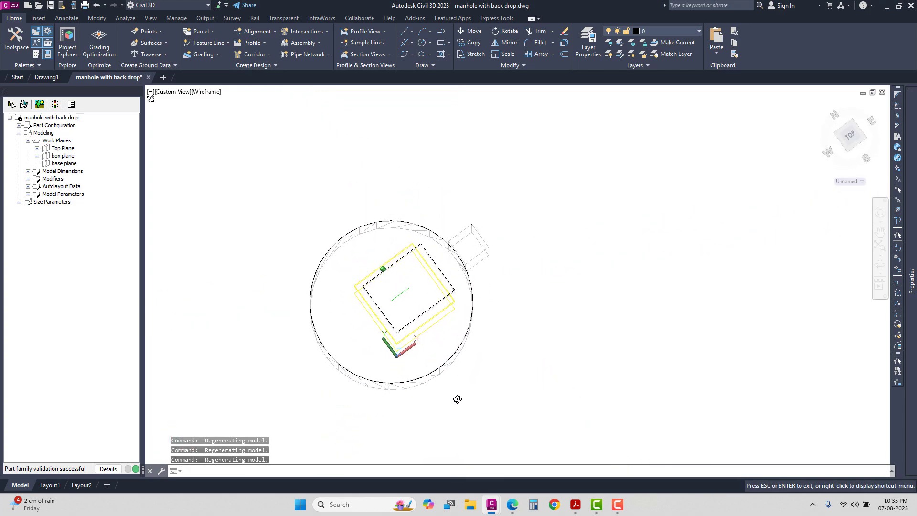
middle_click_drag(429, 294, 416, 287, "shift")
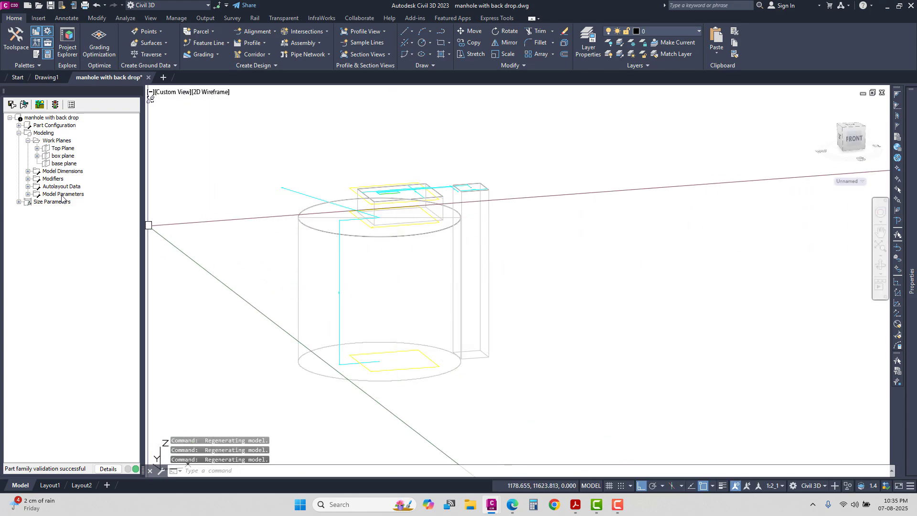
Combine the cylinder, tall backdrop box and small top box extrusions with a Boolean Add.
right_click(45, 180)
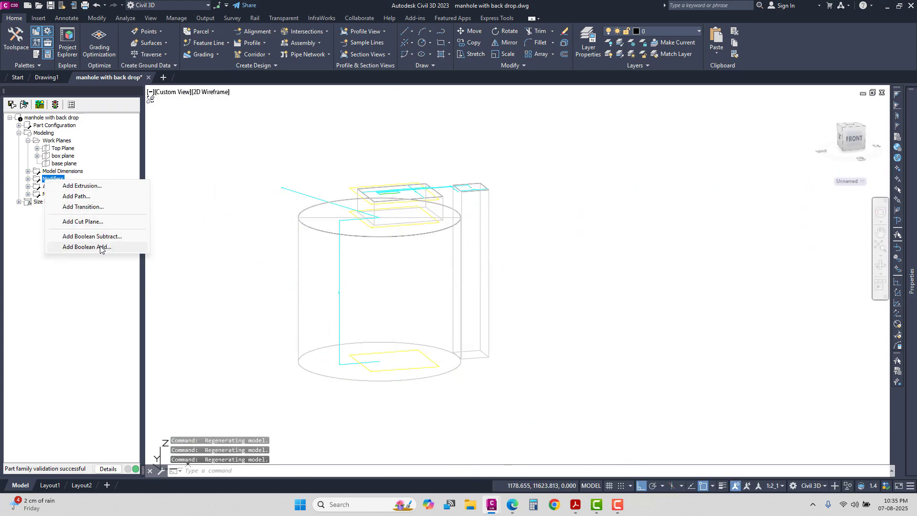
left_click(100, 247)
left_click(403, 236)
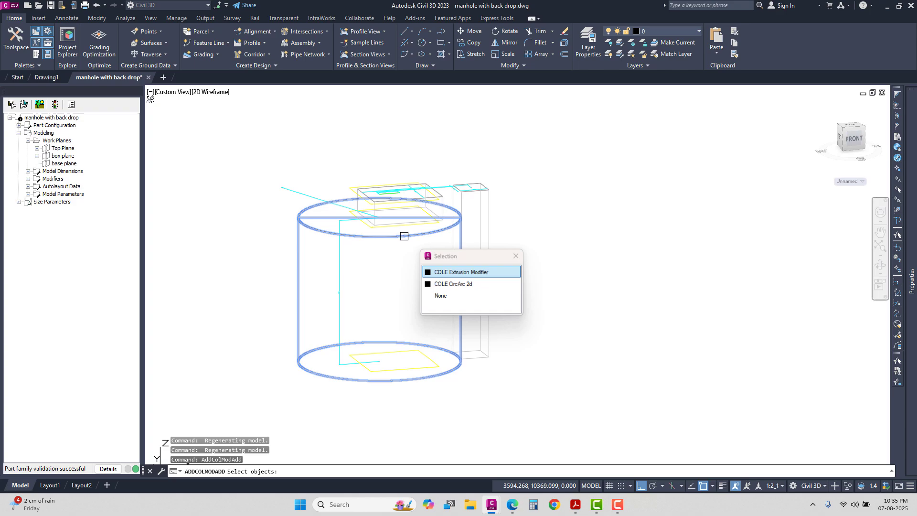
left_click(475, 273)
left_click(485, 187)
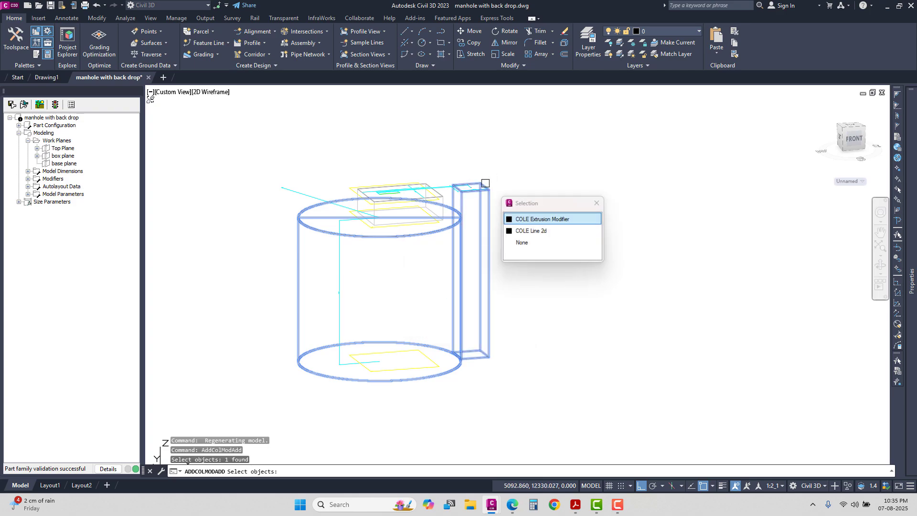
left_click(531, 219)
left_click(419, 185)
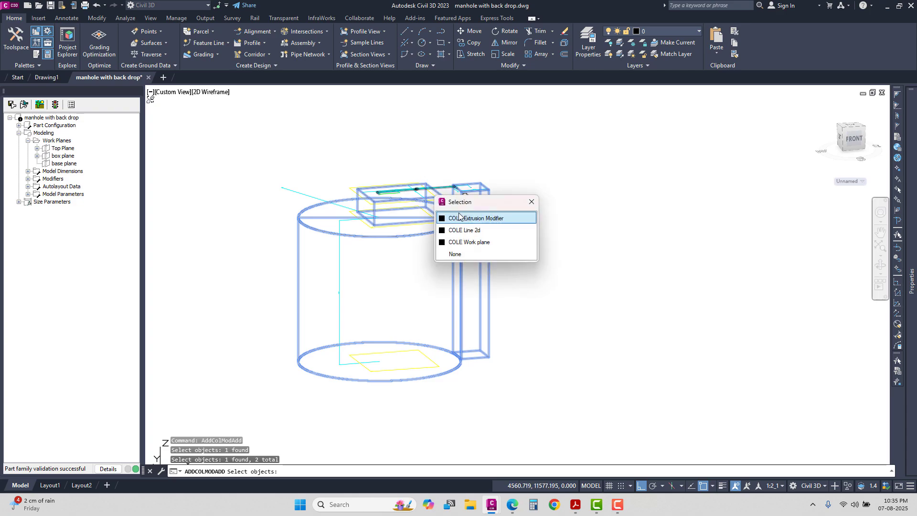
left_click(460, 219)
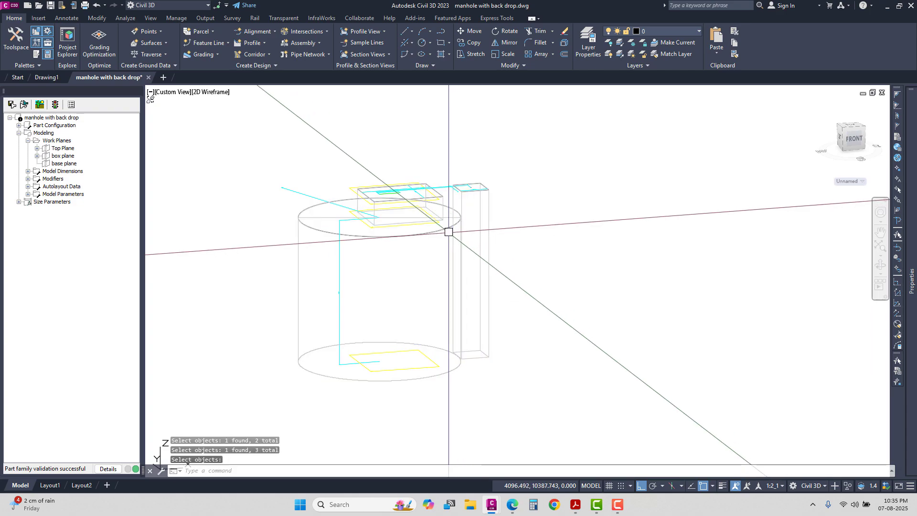
left_click(449, 232)
right_click(492, 256)
right_click(492, 256)
Inspect the manhole in the 3D Object Viewer, shaded in Shades of Gray.
left_click(506, 364)
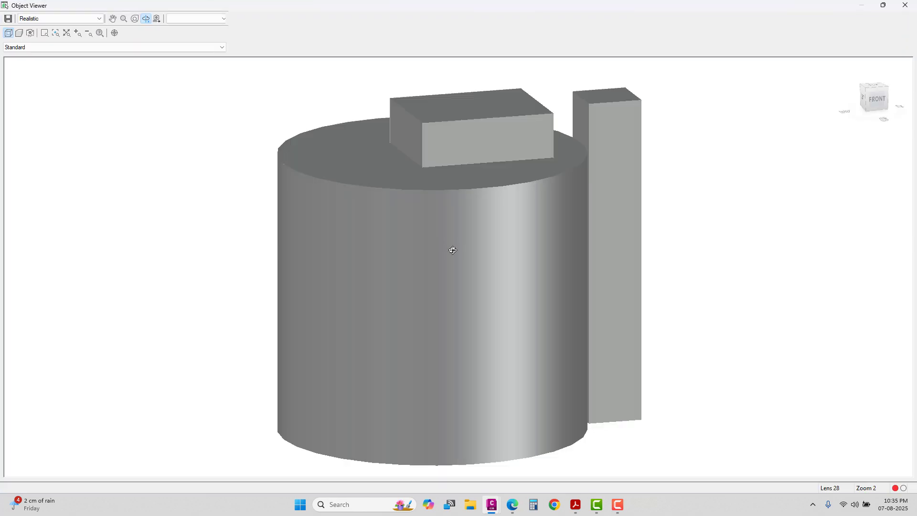
mouse_move(453, 248)
left_mouse_down()
mouse_move(600, 309)
mouse_move(334, 284)
mouse_move(303, 209)
mouse_move(67, 25)
left_mouse_up()
left_click(62, 18)
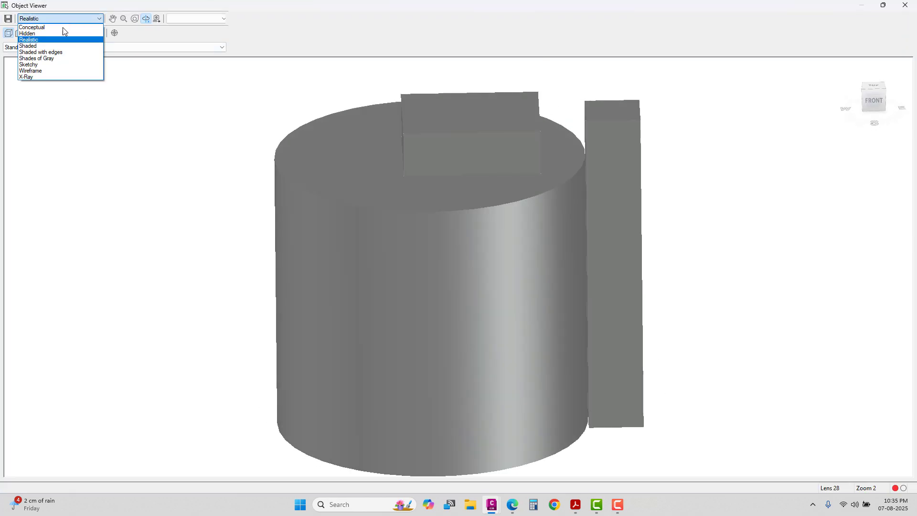
left_click(49, 58)
left_click_drag(488, 176, 463, 221)
key("Escape")
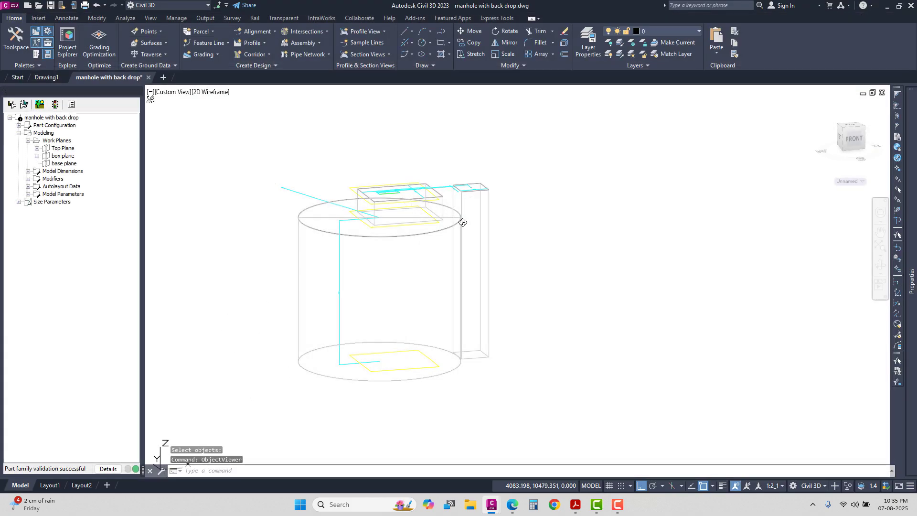
Generate the part's bitmap preview, save the part family and close Part Builder.
left_click(42, 105)
left_click(466, 312)
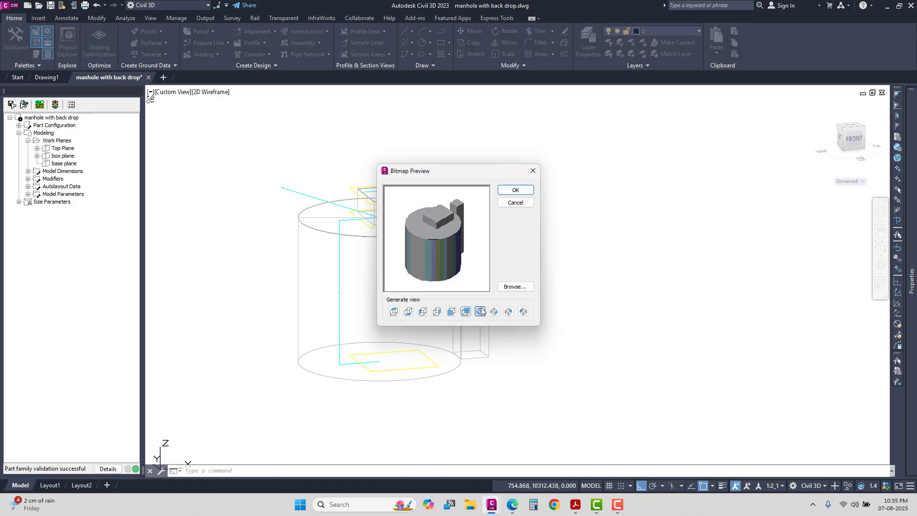
left_click(505, 191)
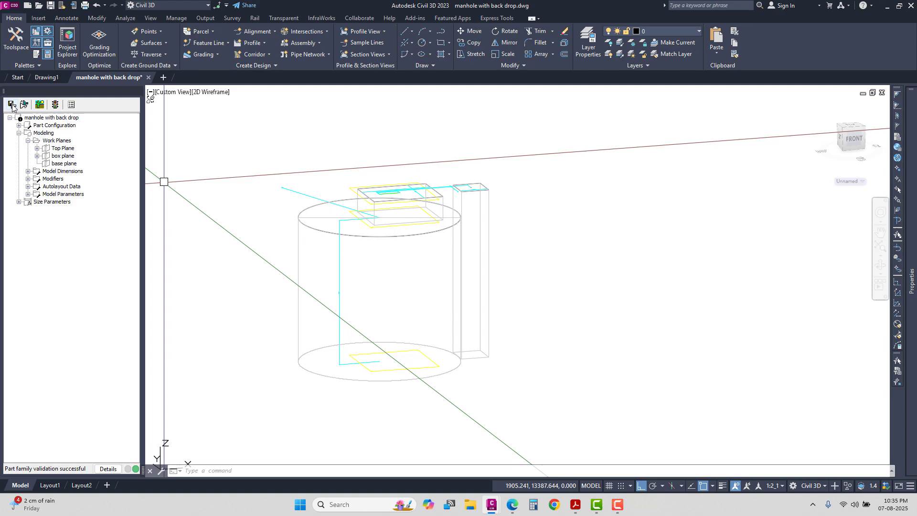
left_click(12, 106)
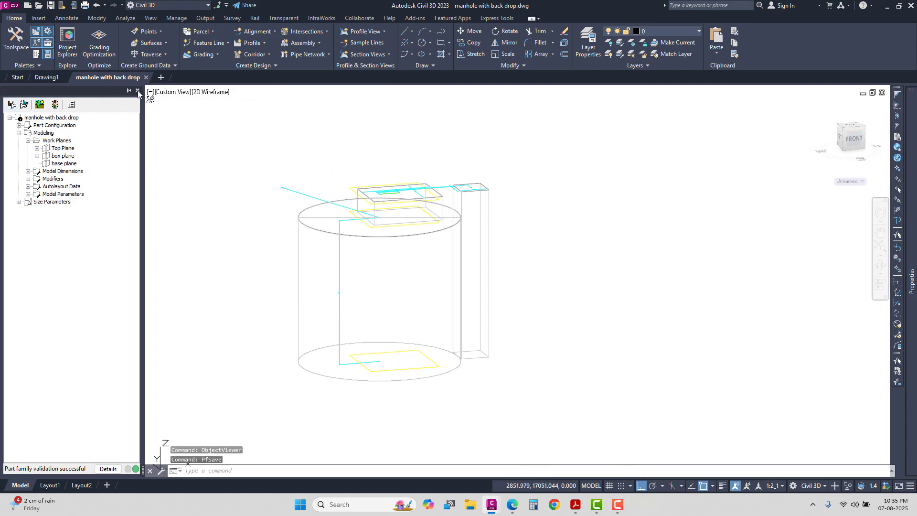
left_click(138, 91)
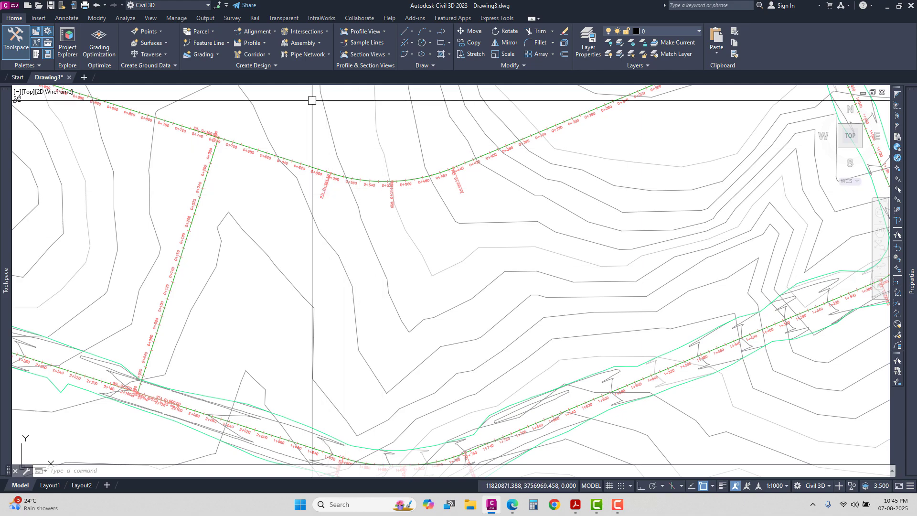
Begin a new pipe network and create a new parts list named 'test part list'.
left_click(303, 51)
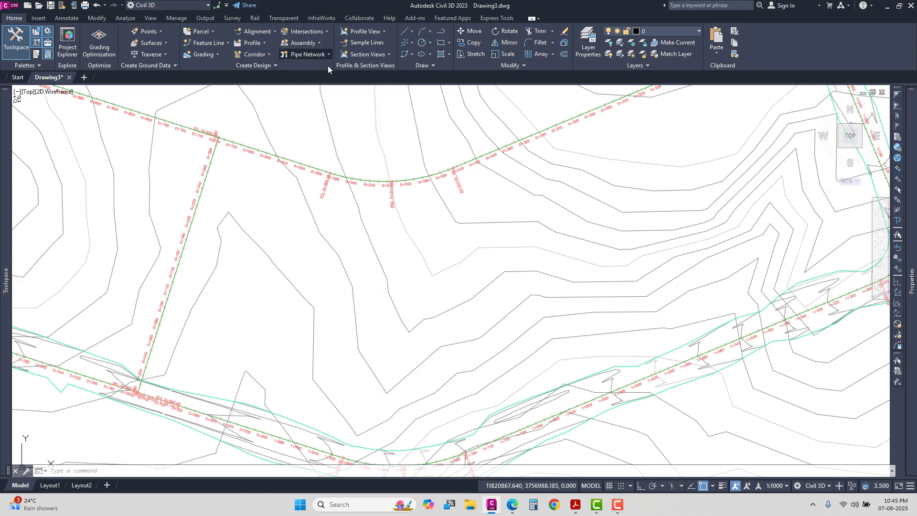
left_click(308, 54)
left_click(407, 145)
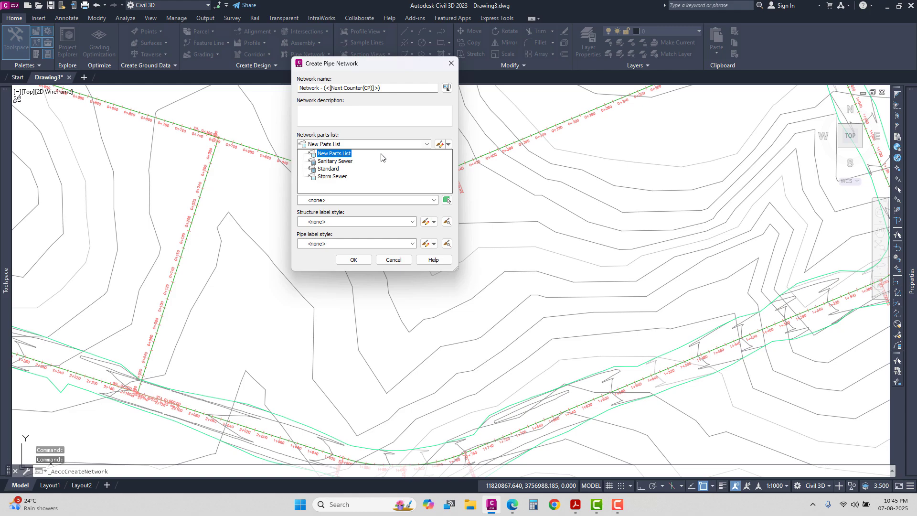
left_click(443, 145)
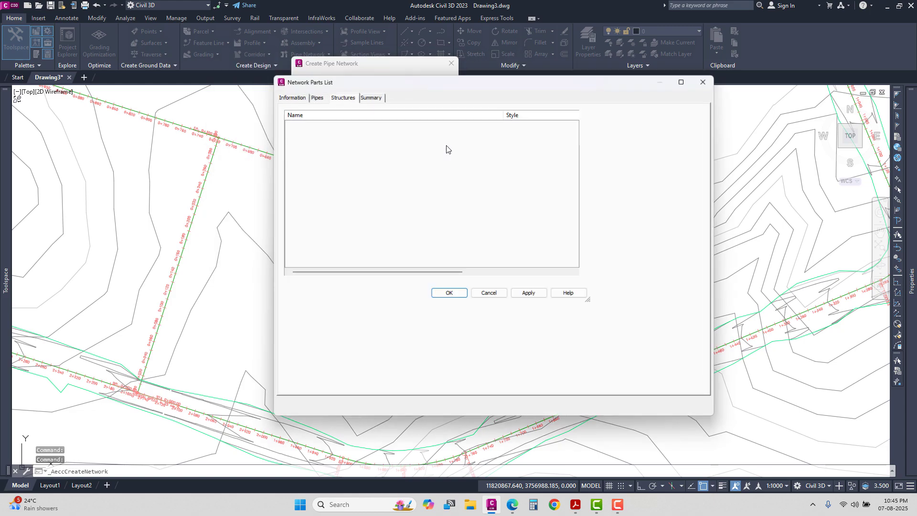
key("Escape")
left_click(448, 144)
left_click(466, 156)
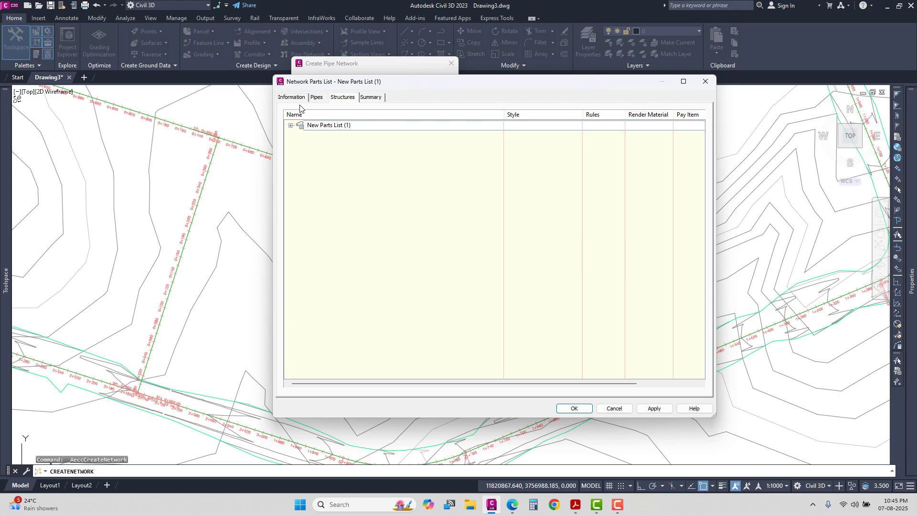
left_click(293, 98)
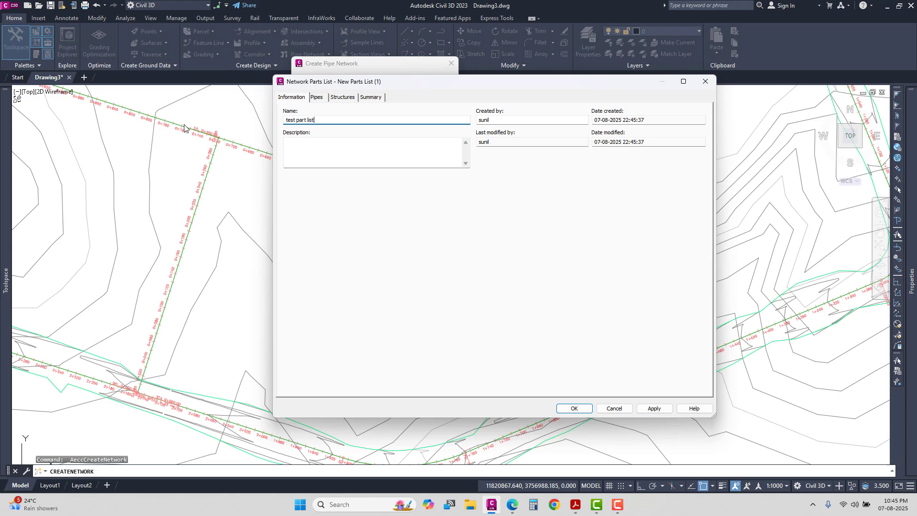
Add the PVC Pipe SI family to the parts list's pipes.
left_click(314, 98)
right_click(331, 124)
left_click(354, 128)
left_click(562, 163)
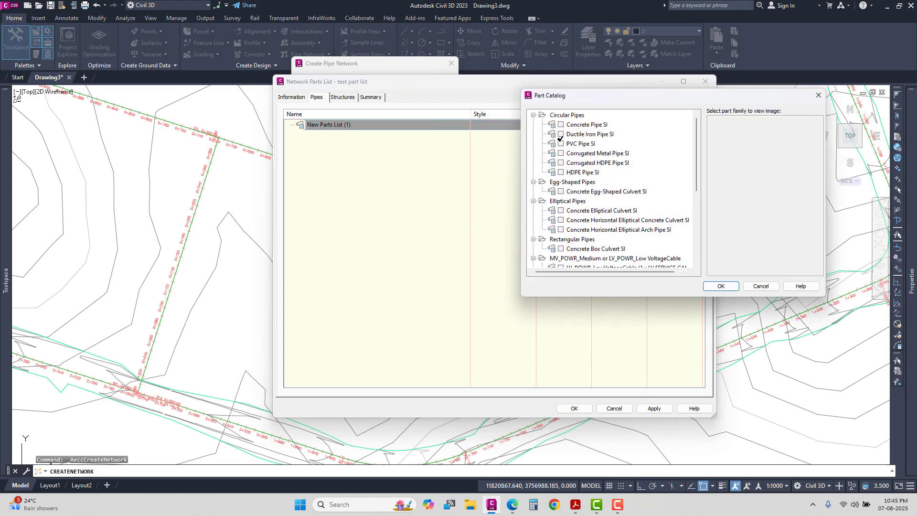
left_click(561, 143)
left_click(719, 286)
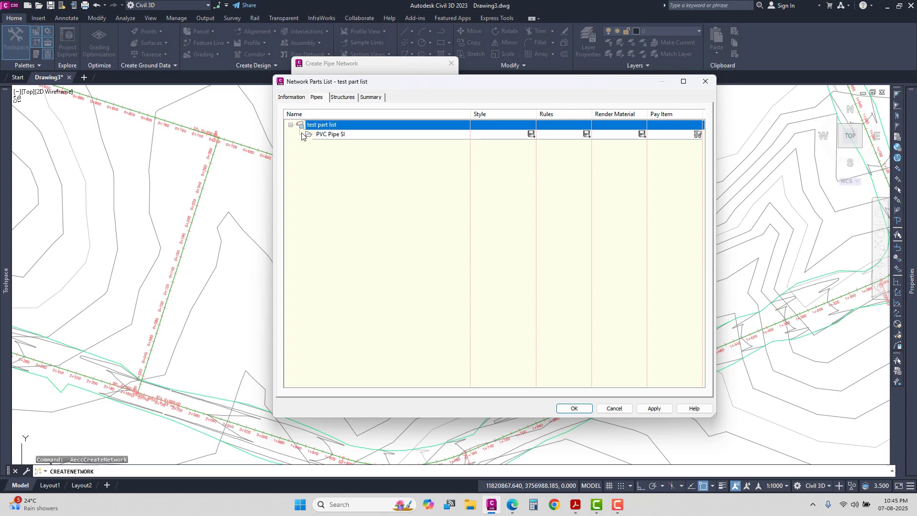
Add a PVC Pipe SI size with a 160 mm inner pipe diameter.
right_click(314, 135)
left_click(337, 141)
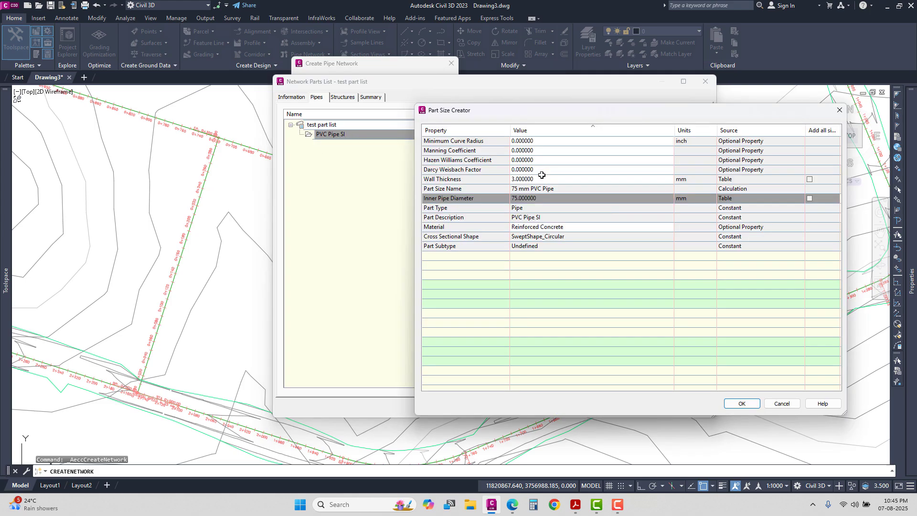
left_click(533, 197)
left_click(552, 199)
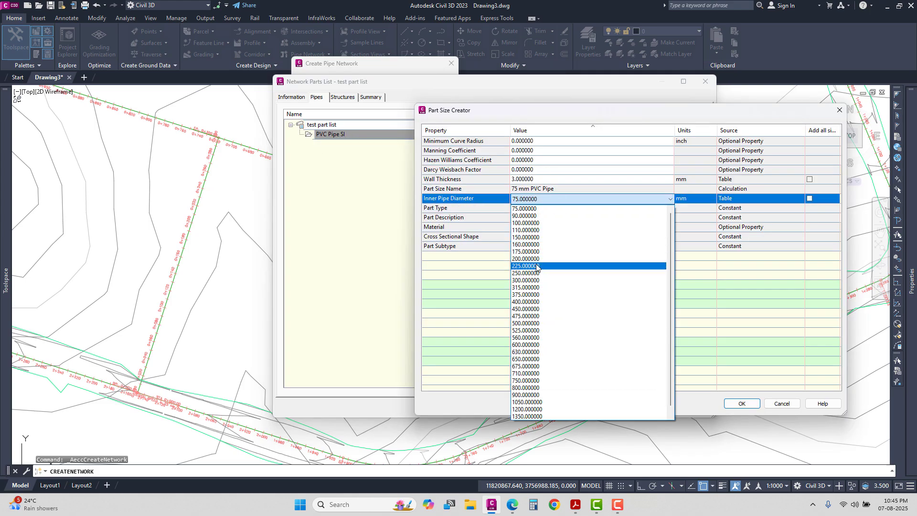
left_click(530, 244)
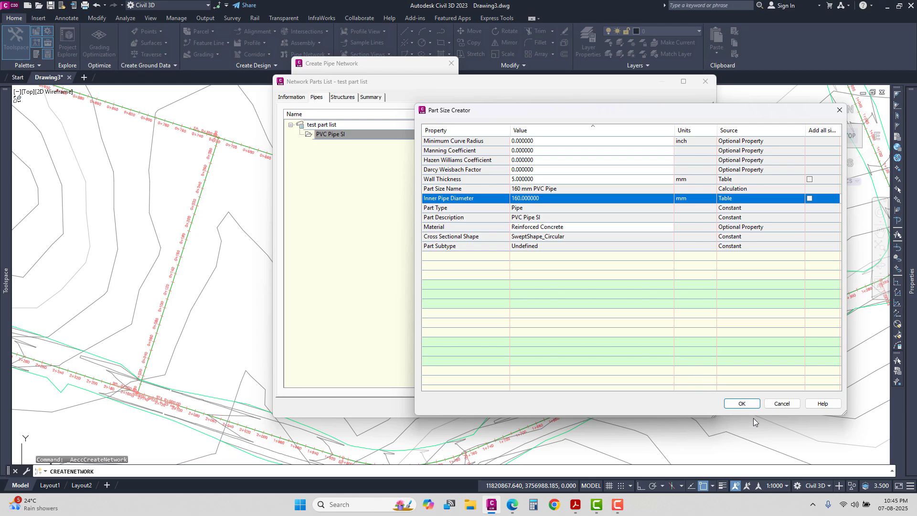
left_click(742, 404)
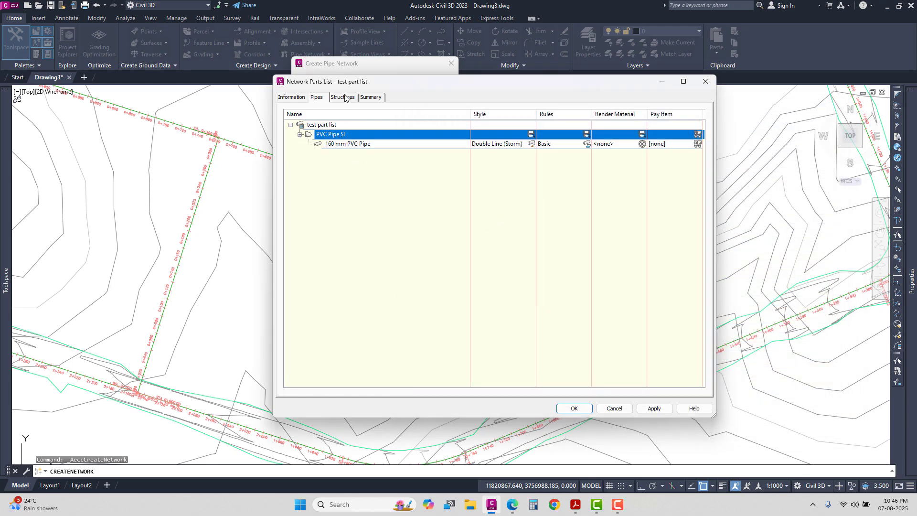
Add the manhole with back drop structure family to the test part list.
left_click(345, 98)
left_click(330, 125)
right_click(331, 125)
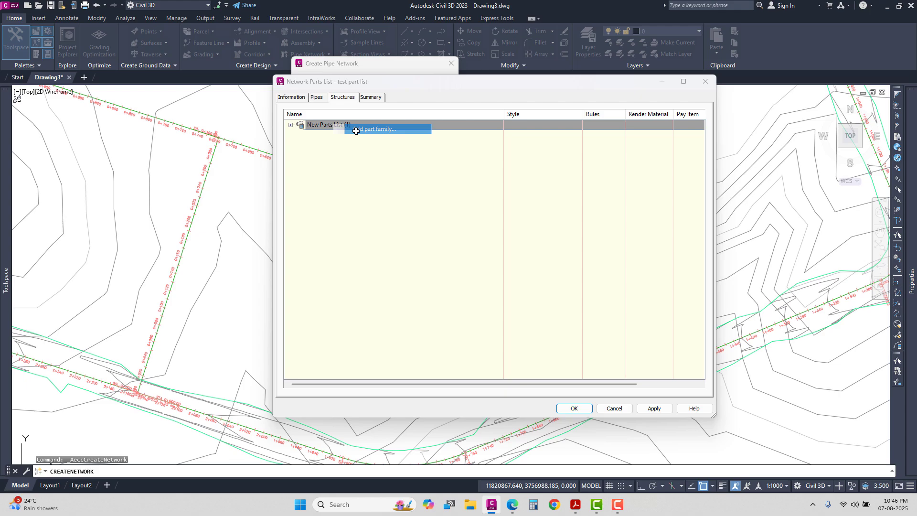
left_click(382, 143)
scroll(562, 233, "down", 5)
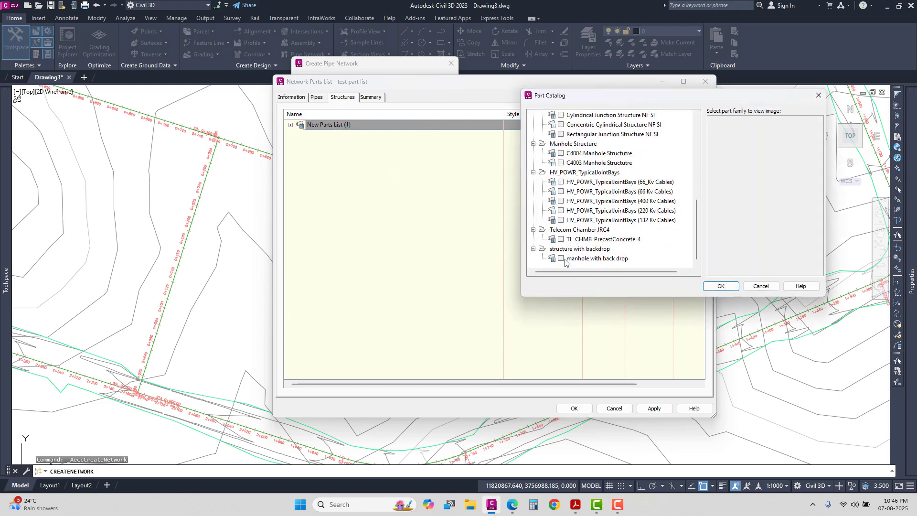
left_click(595, 261)
left_click(561, 258)
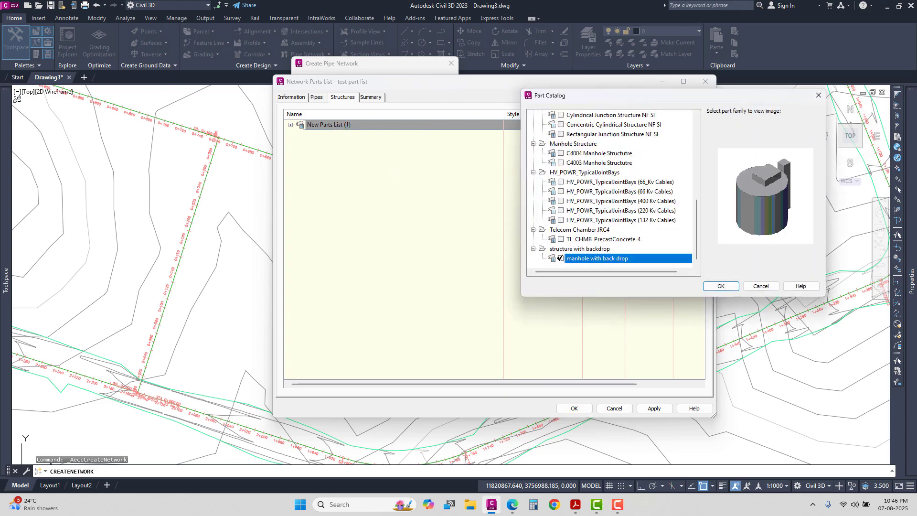
left_click(713, 287)
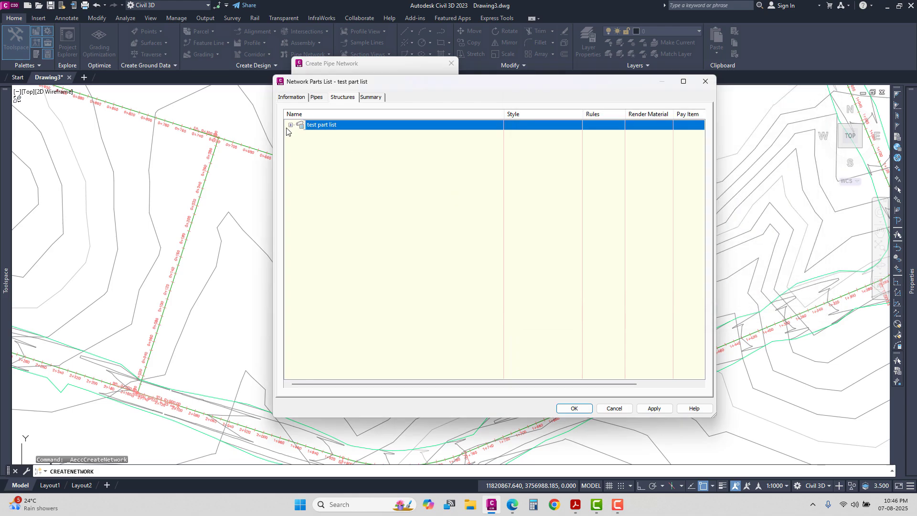
Give the manhole with back drop family a default size and finish the parts list.
left_click(290, 125)
right_click(330, 144)
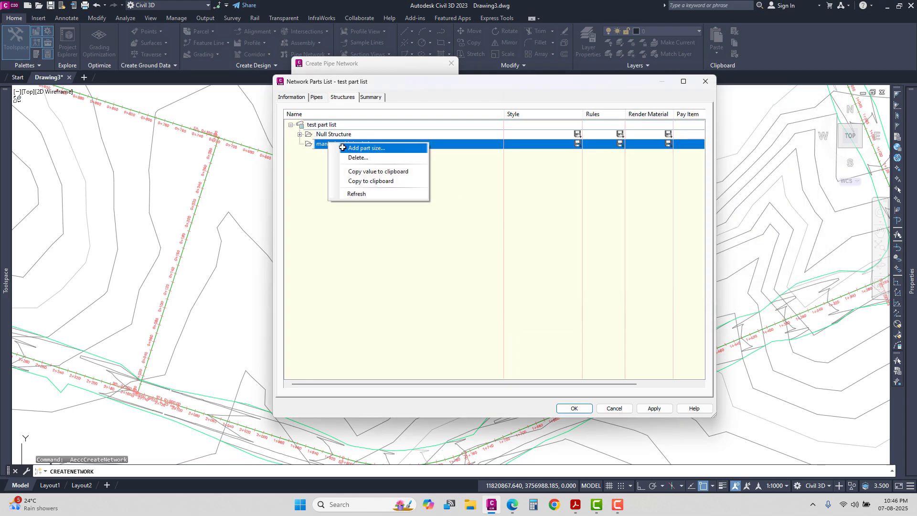
left_click(342, 148)
left_click(742, 404)
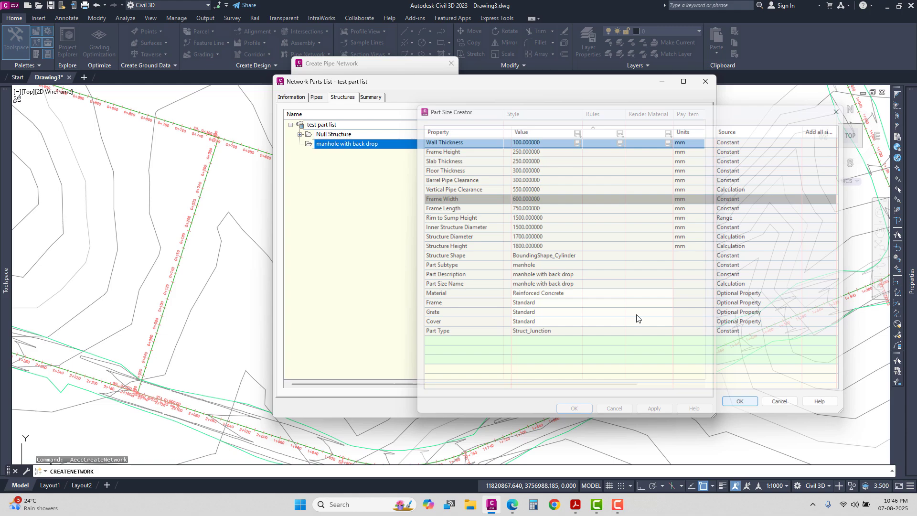
left_click(300, 144)
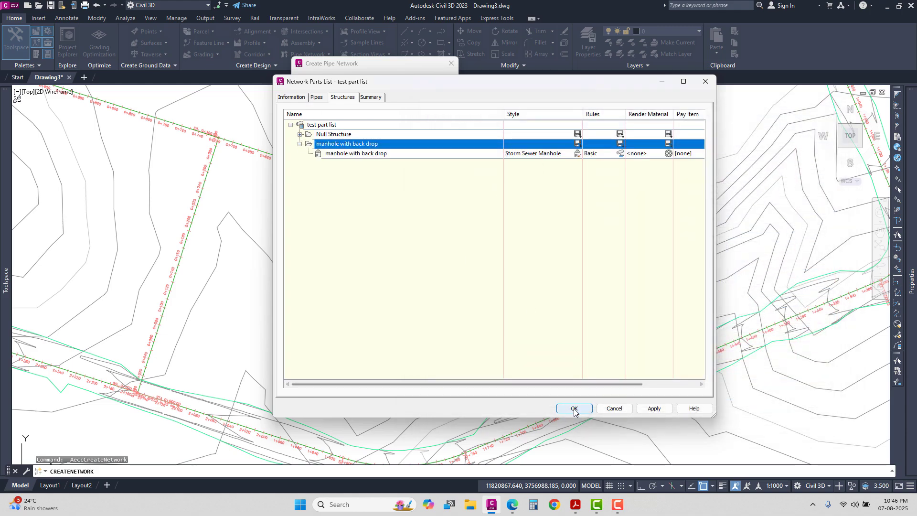
left_click(576, 409)
Create the pipe network on surface EG and show the available structures.
left_click(340, 178)
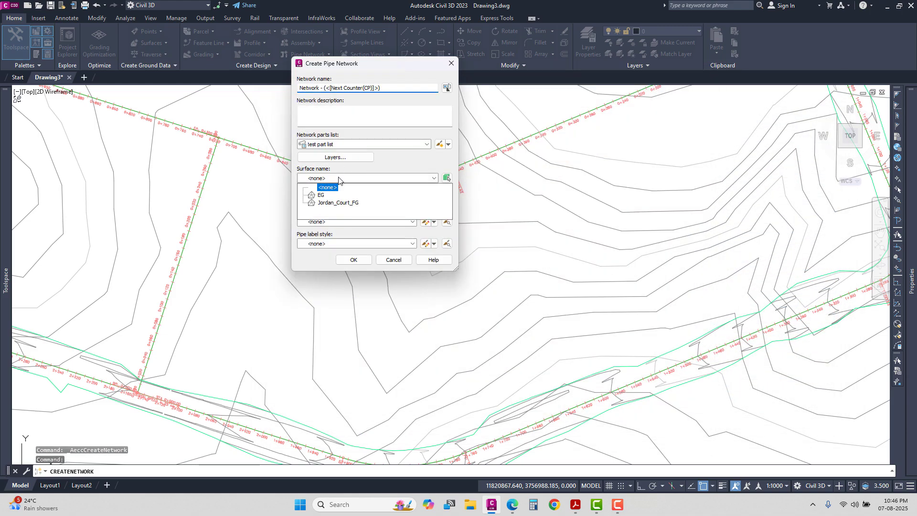
left_click(322, 195)
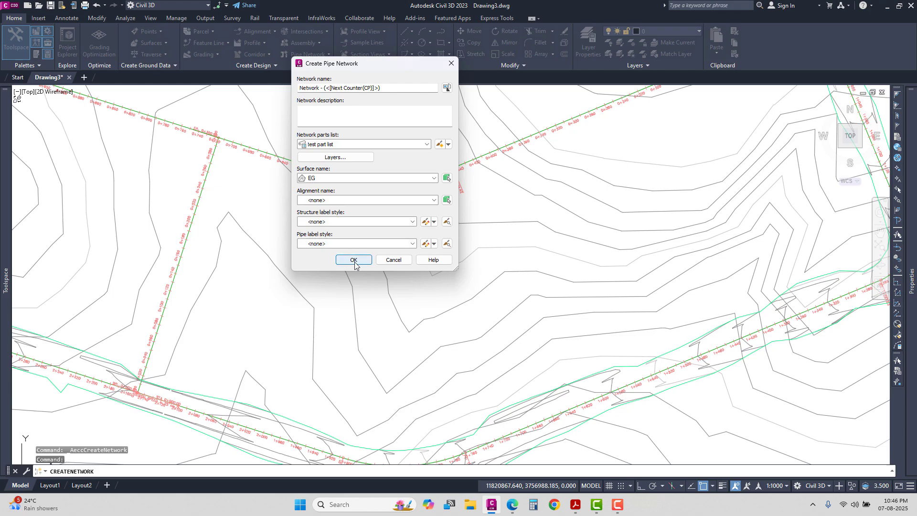
left_click(354, 260)
left_click(474, 120)
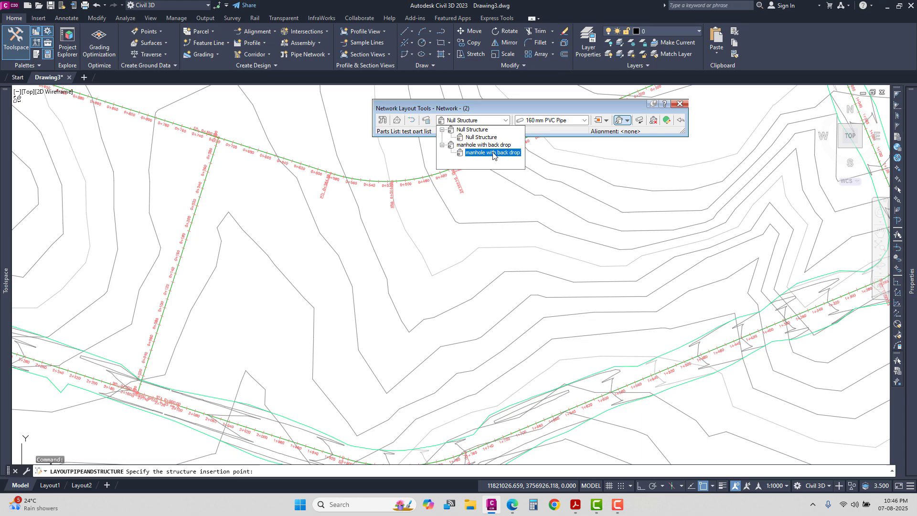
Lay out three back-drop manholes connected by two PVC pipes.
left_click(493, 153)
left_click(627, 121)
left_click(650, 133)
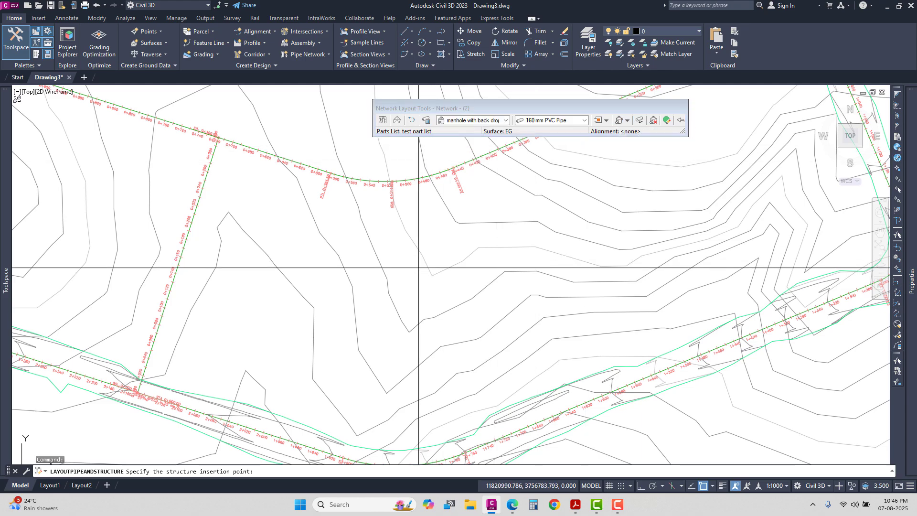
scroll(418, 267, "up", 3)
left_click(412, 280)
scroll(420, 276, "up", 6)
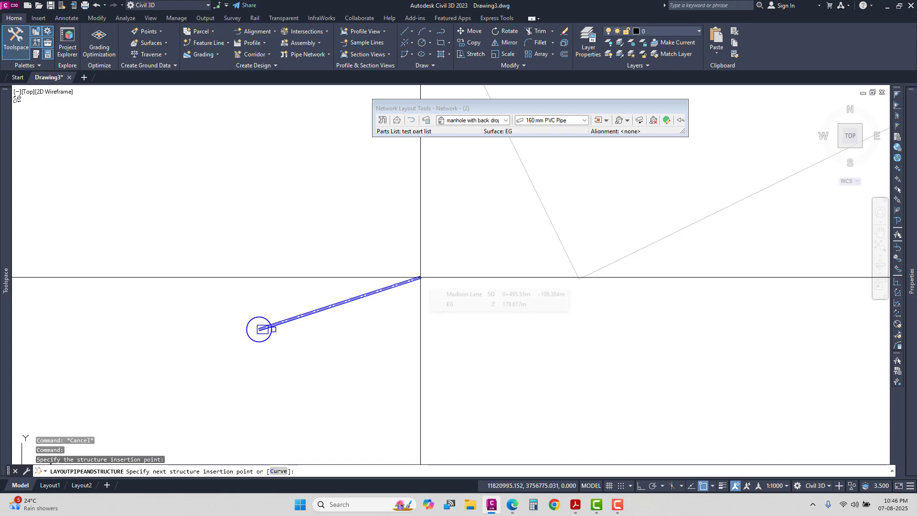
left_click(420, 277)
key("Escape")
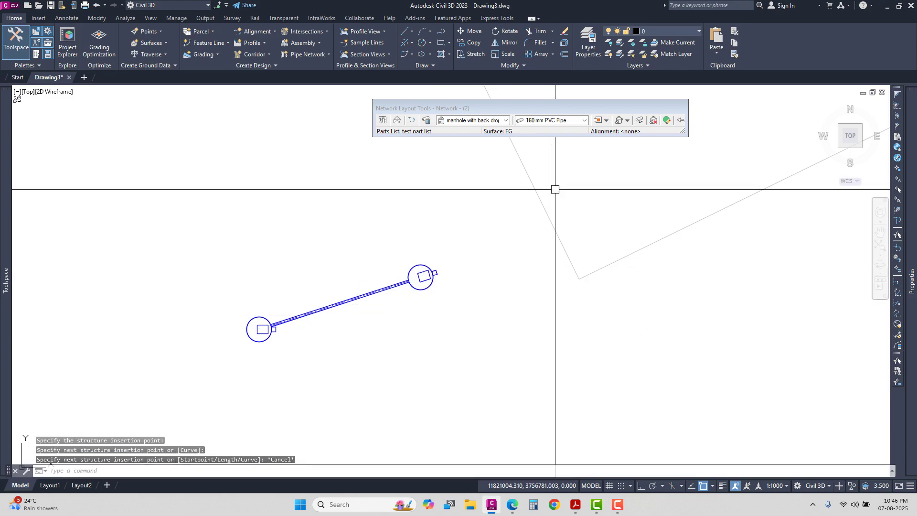
left_click(619, 120)
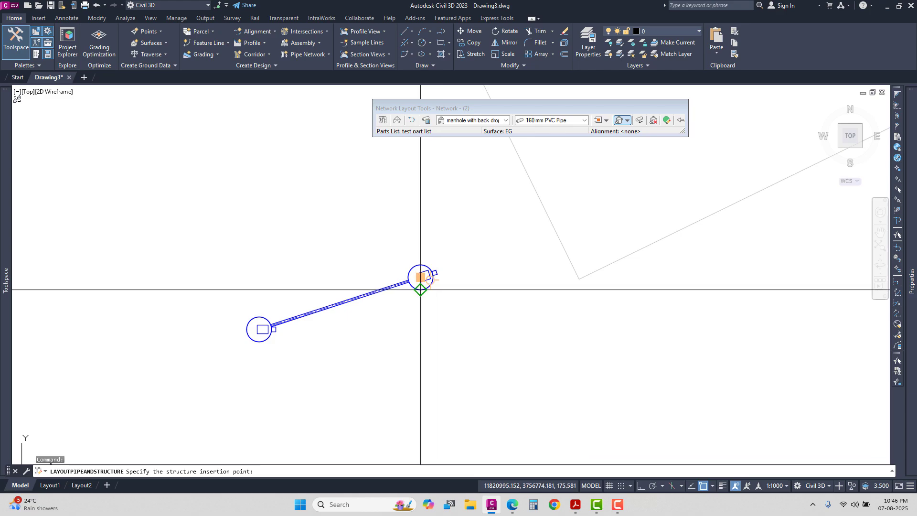
left_click(421, 289)
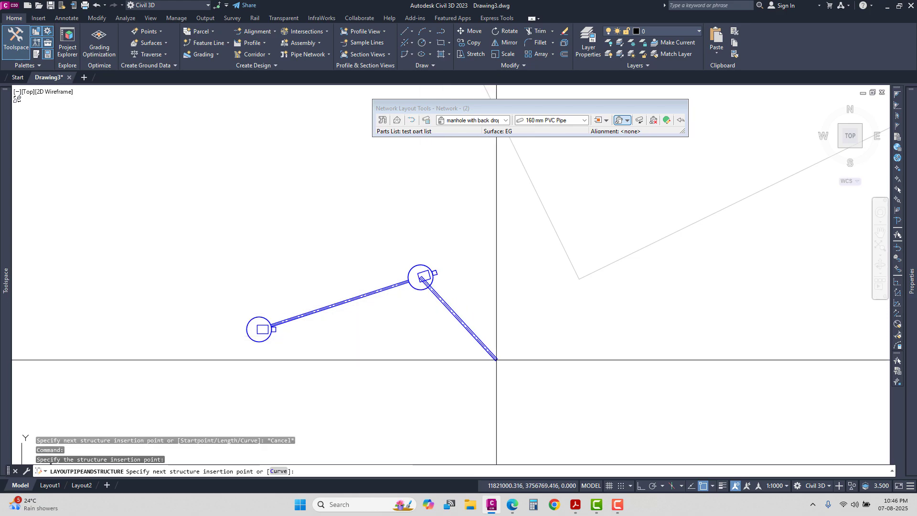
left_click(497, 360)
key("Escape")
Stretch the pipe end so it attaches to the lower manhole.
left_click(521, 382)
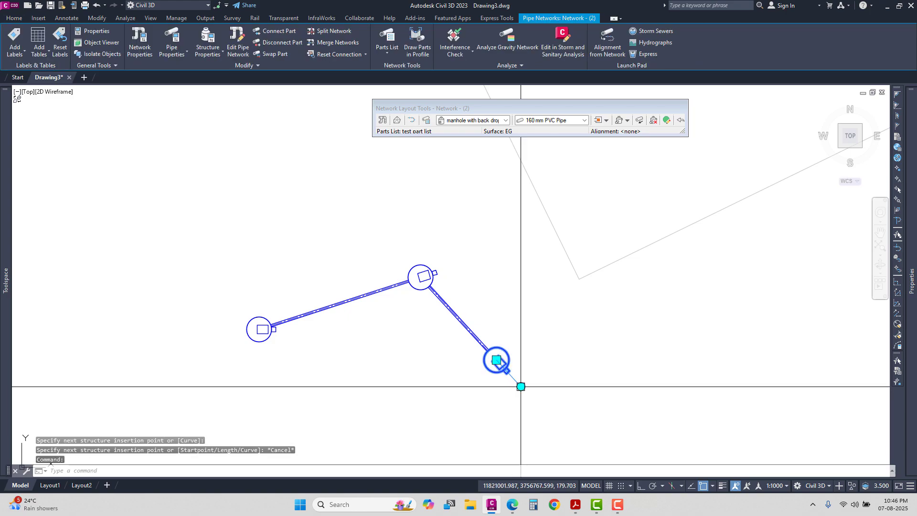
left_click(521, 386)
key("Escape")
left_click(521, 386)
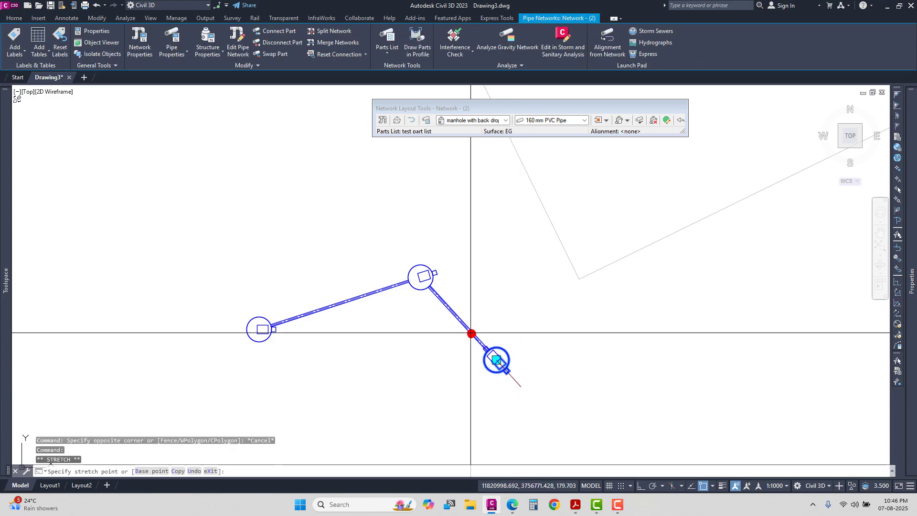
scroll(471, 333, "up", 5)
left_click(452, 327)
scroll(475, 281, "down", 5)
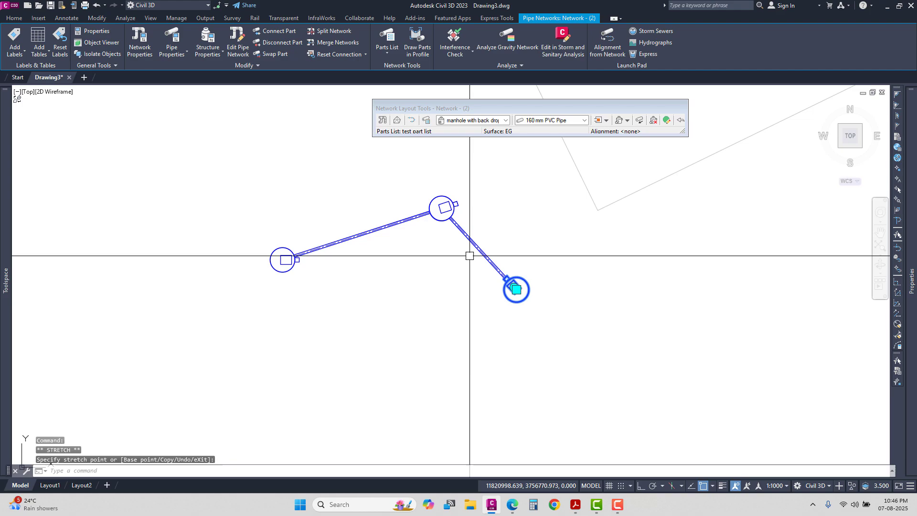
scroll(451, 206, "up", 6)
Move the upper manhole to a new position with its grip.
left_click(451, 203)
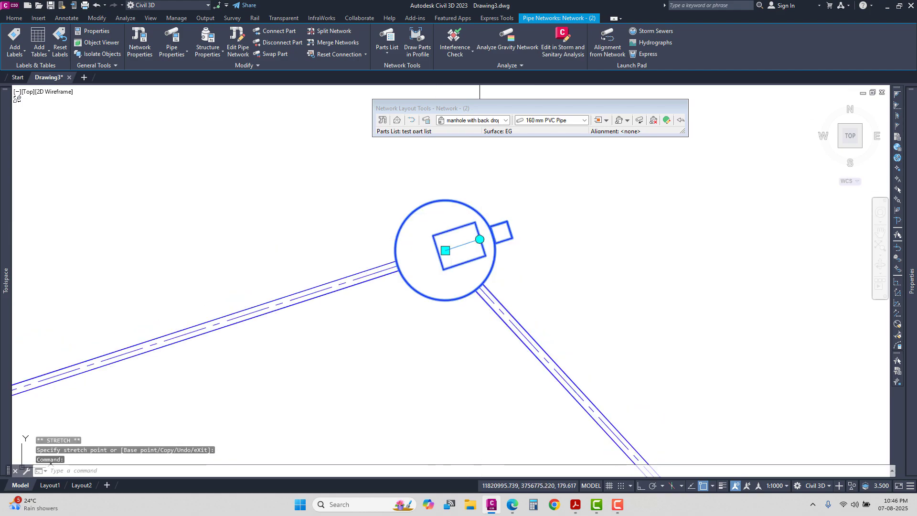
left_click(479, 239)
scroll(388, 269, "down", 5)
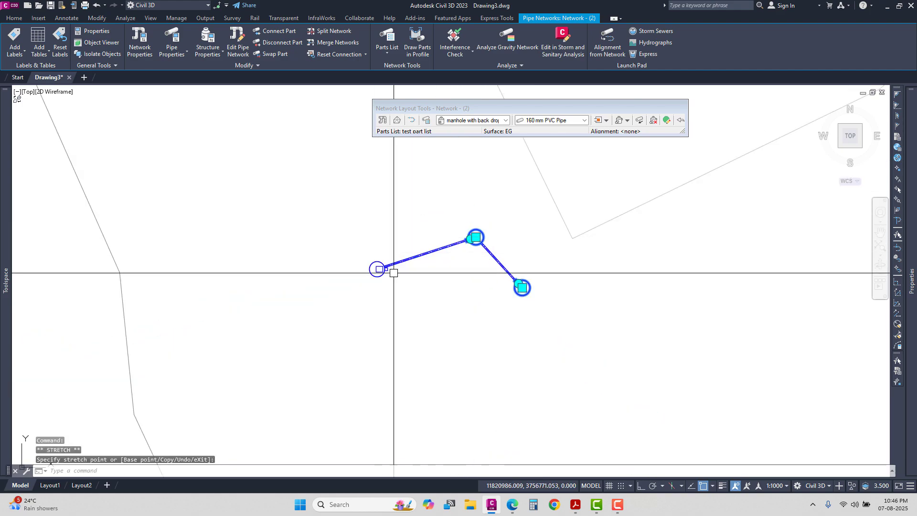
scroll(394, 273, "up", 5)
left_click(471, 242)
left_click(470, 242)
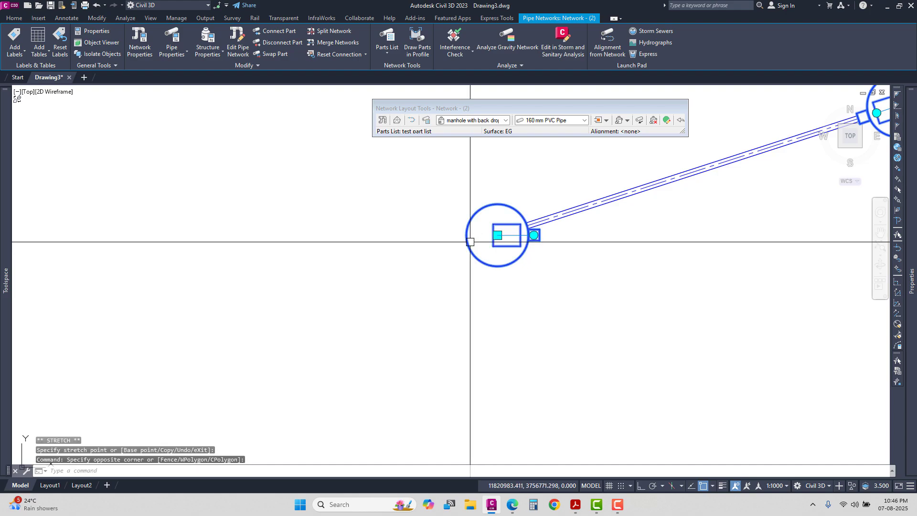
left_click(534, 235)
left_click(534, 236)
scroll(579, 206, "up", 4)
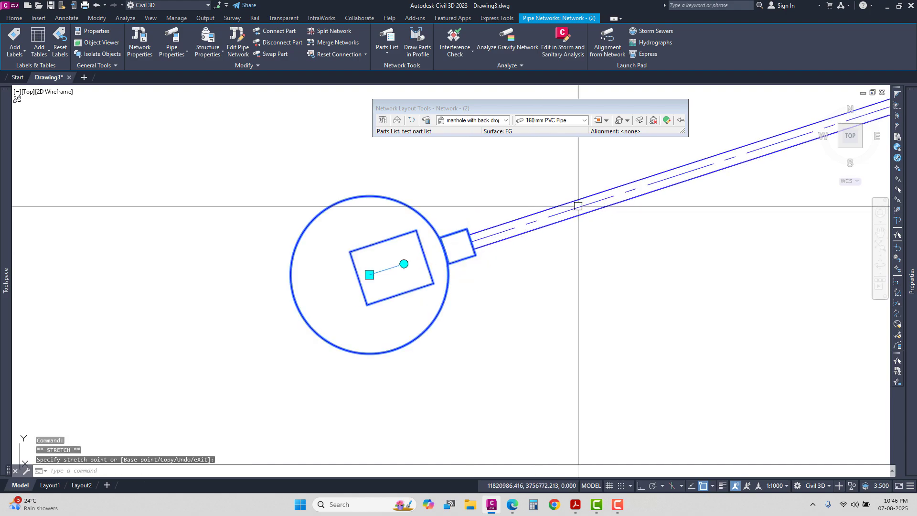
scroll(578, 206, "down", 6)
key("Escape")
key("Escape")
Select the whole pipe network and bring up its context menu.
left_click(471, 278)
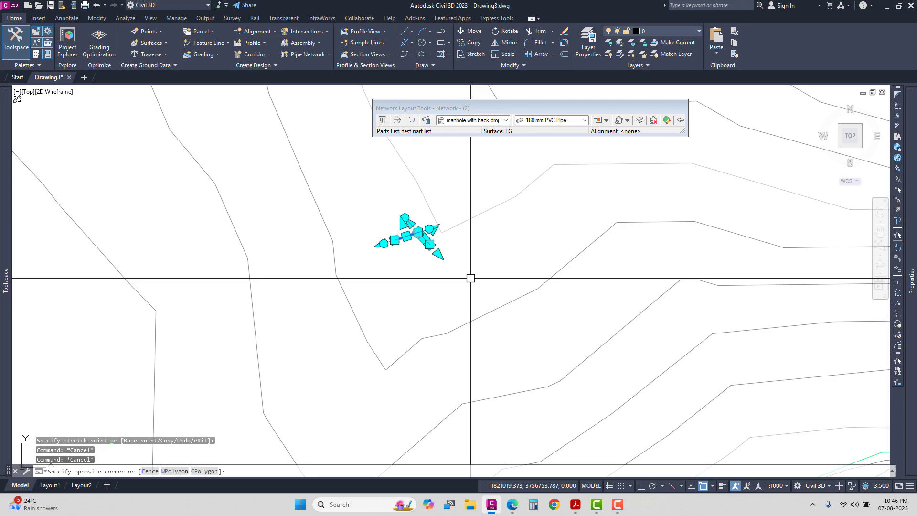
left_click(368, 211)
right_click(483, 267)
View the three-manhole network in Object Viewer, orbit and zoom it, then close the viewer.
left_click(535, 382)
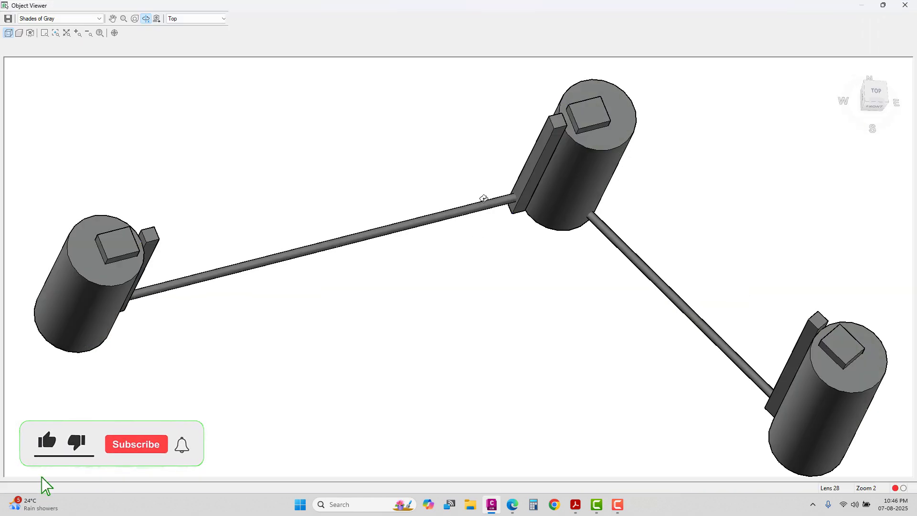
left_click_drag(483, 199, 462, 216)
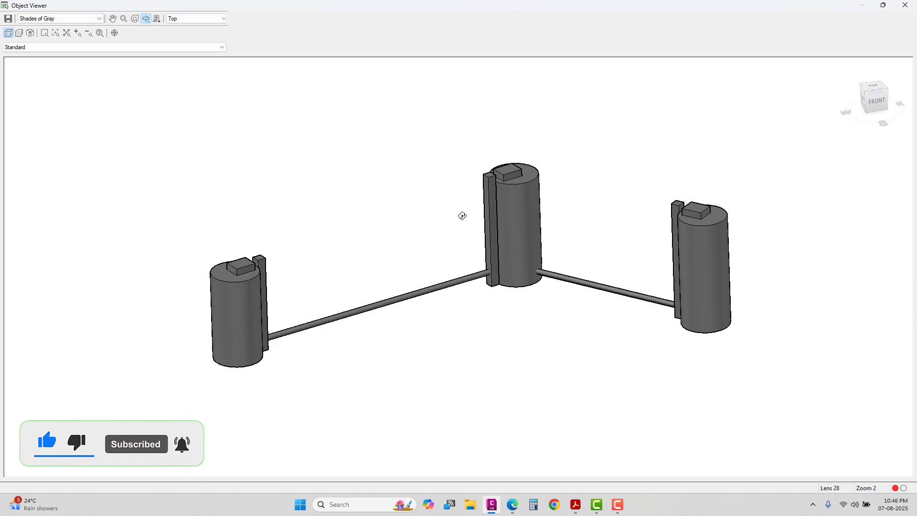
scroll(422, 263, "down", 2)
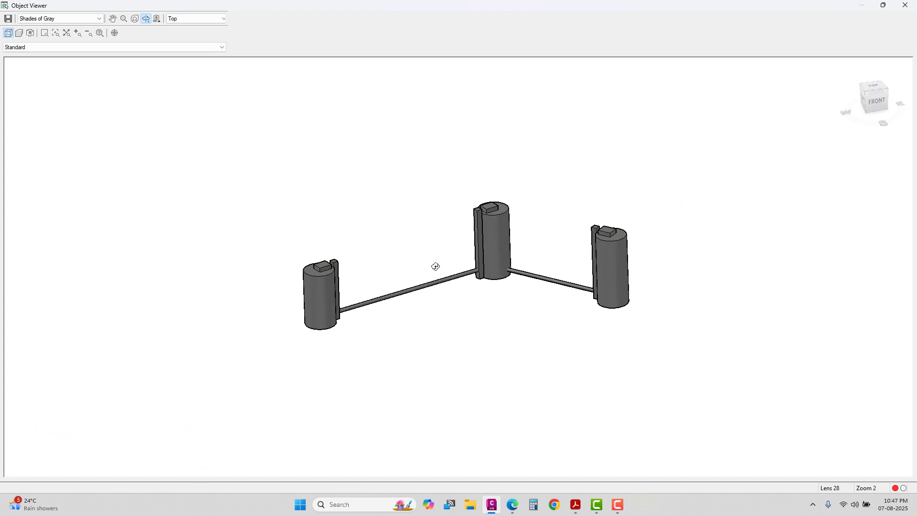
scroll(436, 267, "up", 2)
scroll(508, 325, "down", 1)
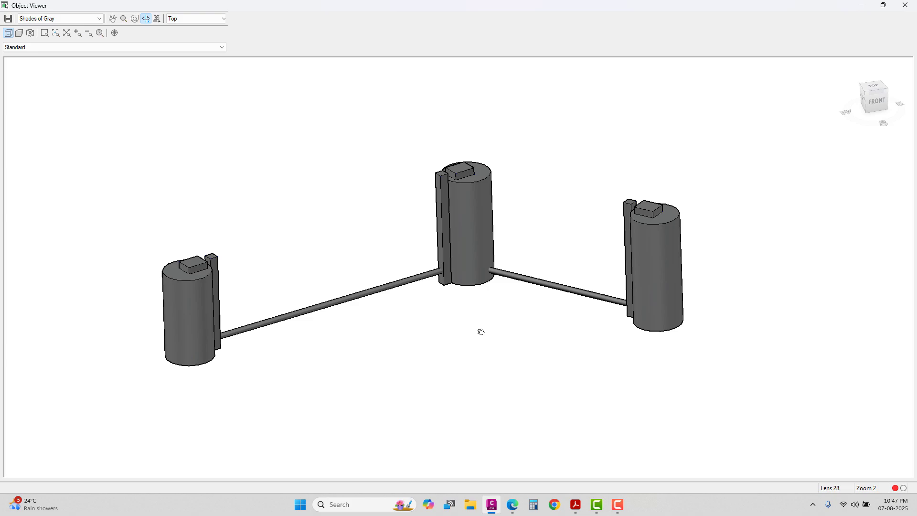
key("Escape")
Open Structure - (4)'s properties and check its 1700 mm structure diameter.
scroll(422, 211, "up", 3)
left_click(422, 210)
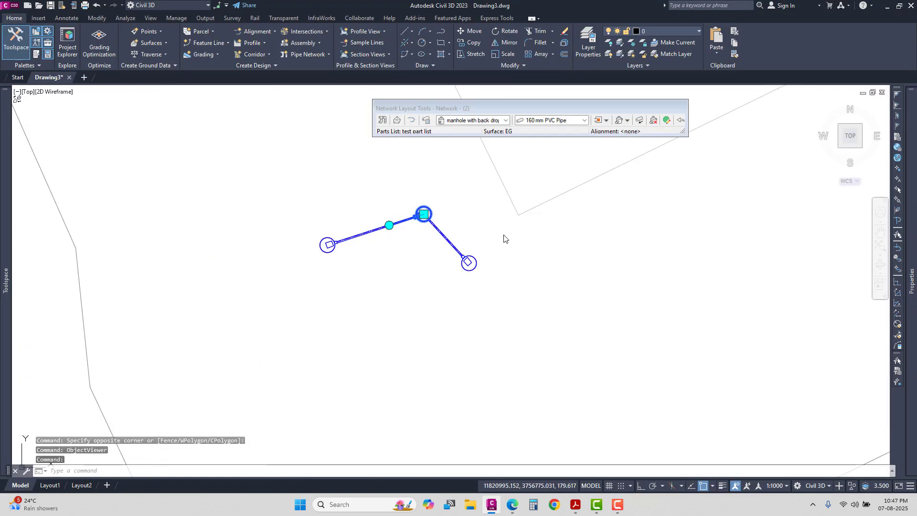
right_click(493, 210)
left_click(520, 353)
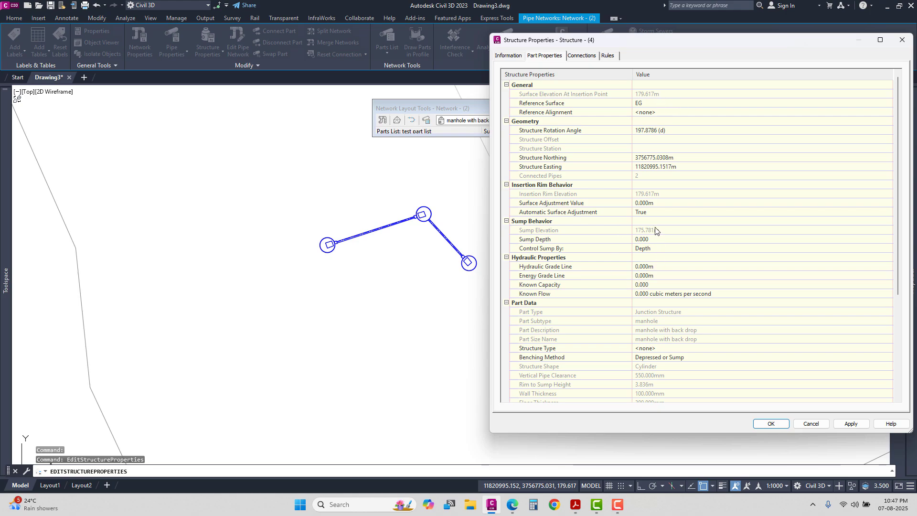
scroll(693, 326, "down", 5)
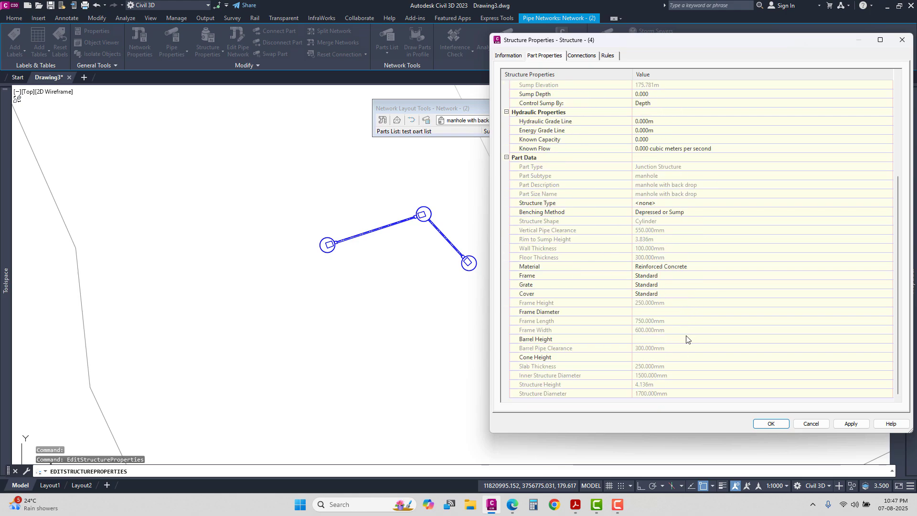
left_click(649, 395)
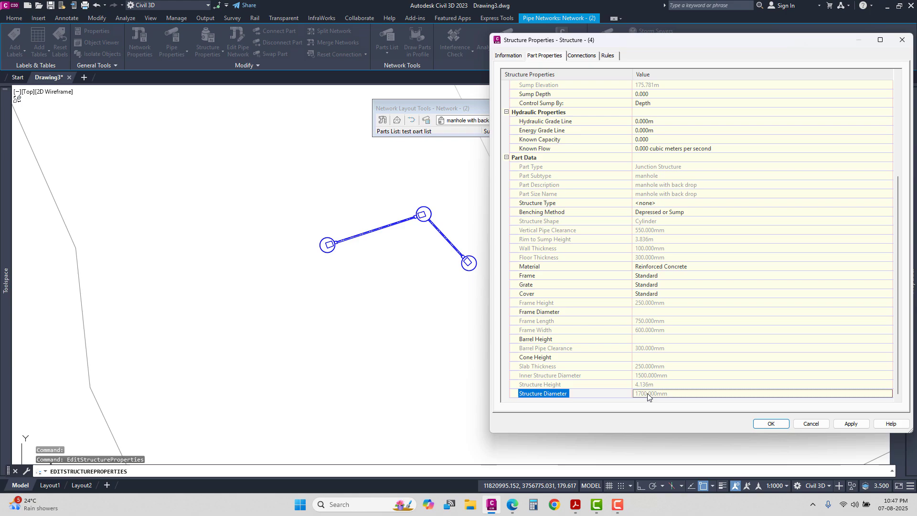